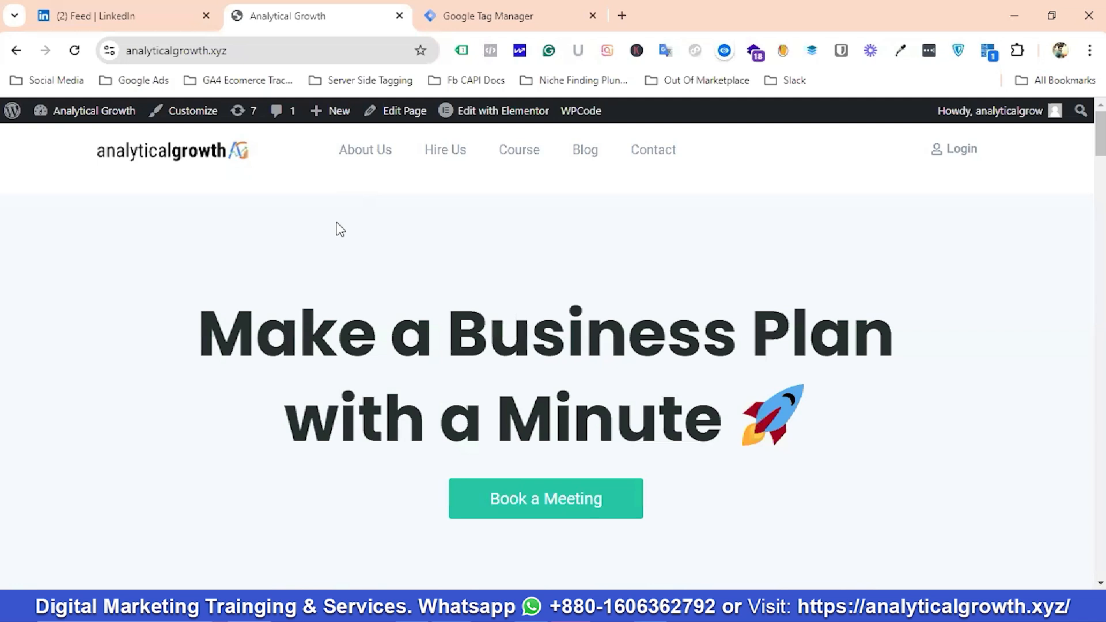
Step: Examine the existing tags in the Analytical Growth Web container and check the website's installed tags with Tag Assistant Legacy
left_click(484, 8)
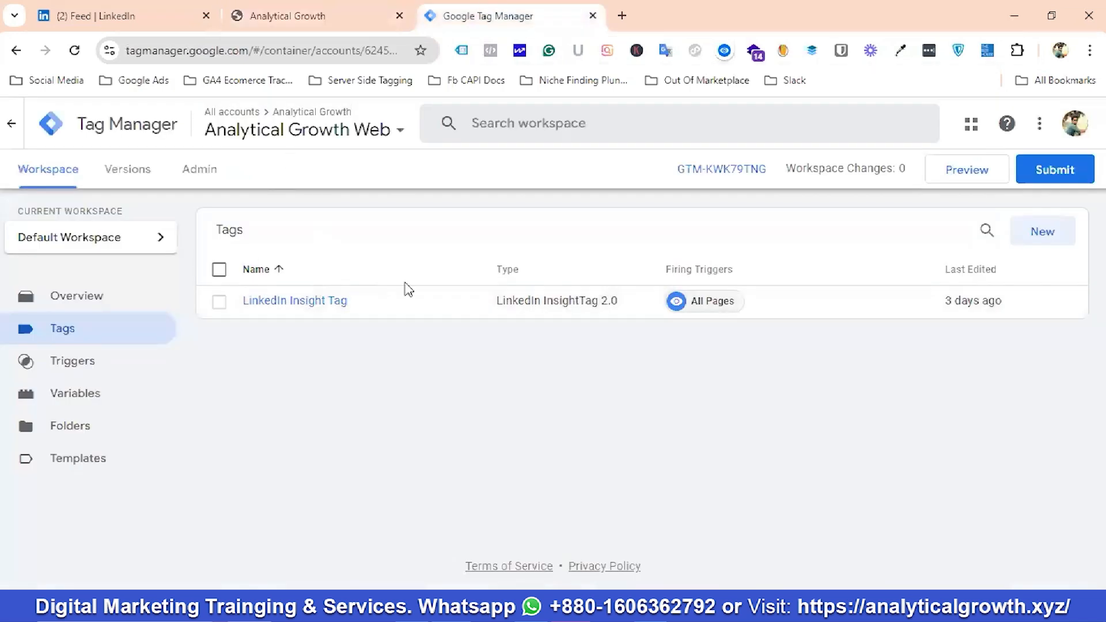
left_click(311, 16)
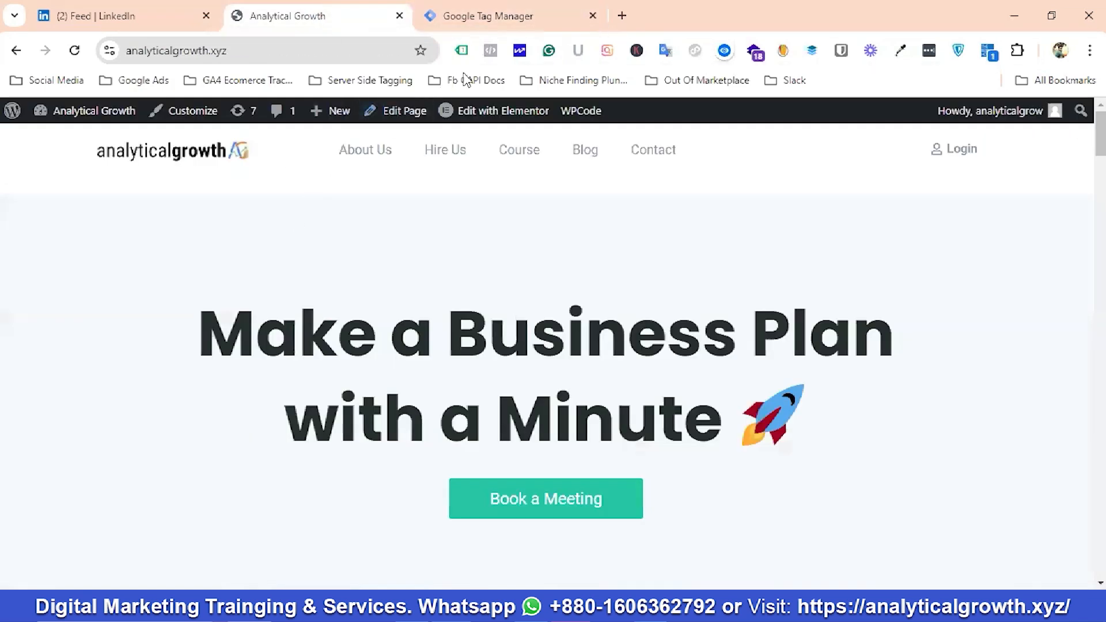
left_click(462, 50)
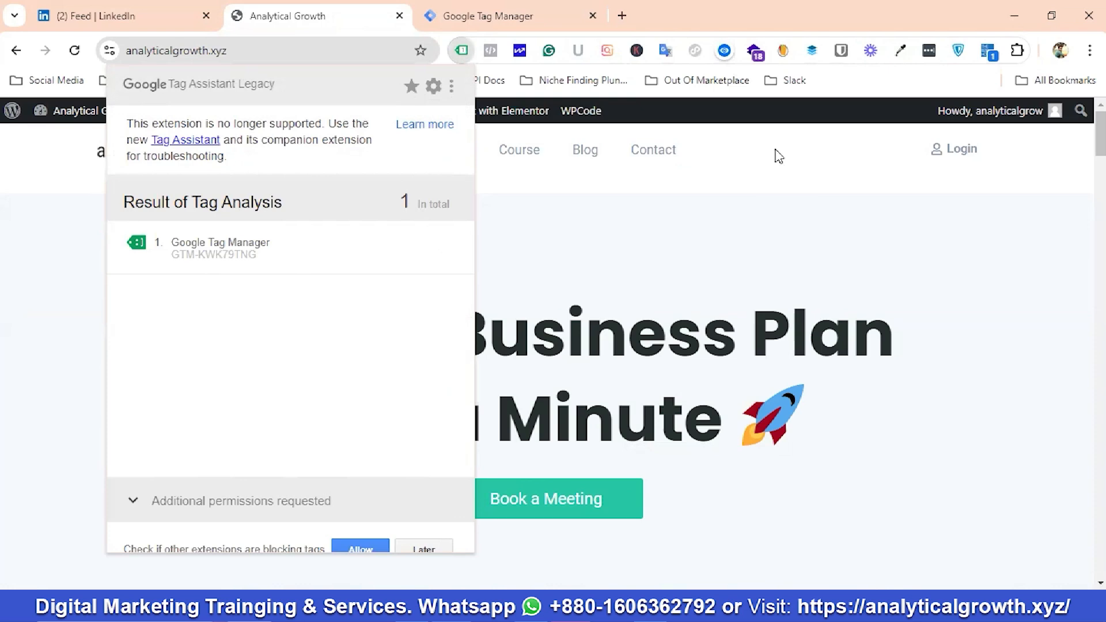
left_click(775, 156)
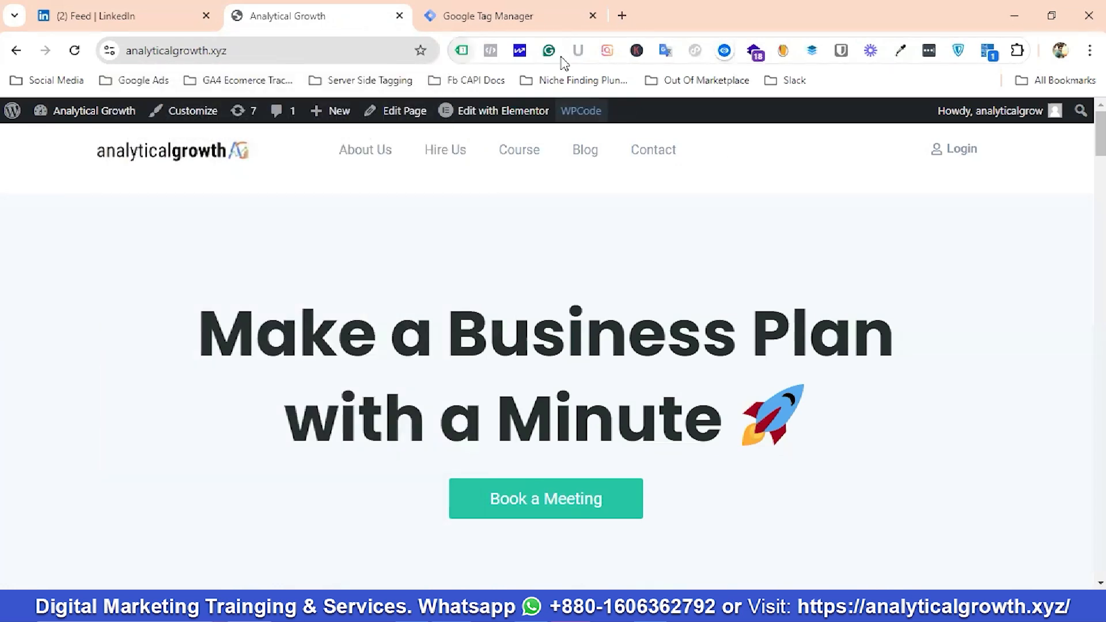
left_click(523, 14)
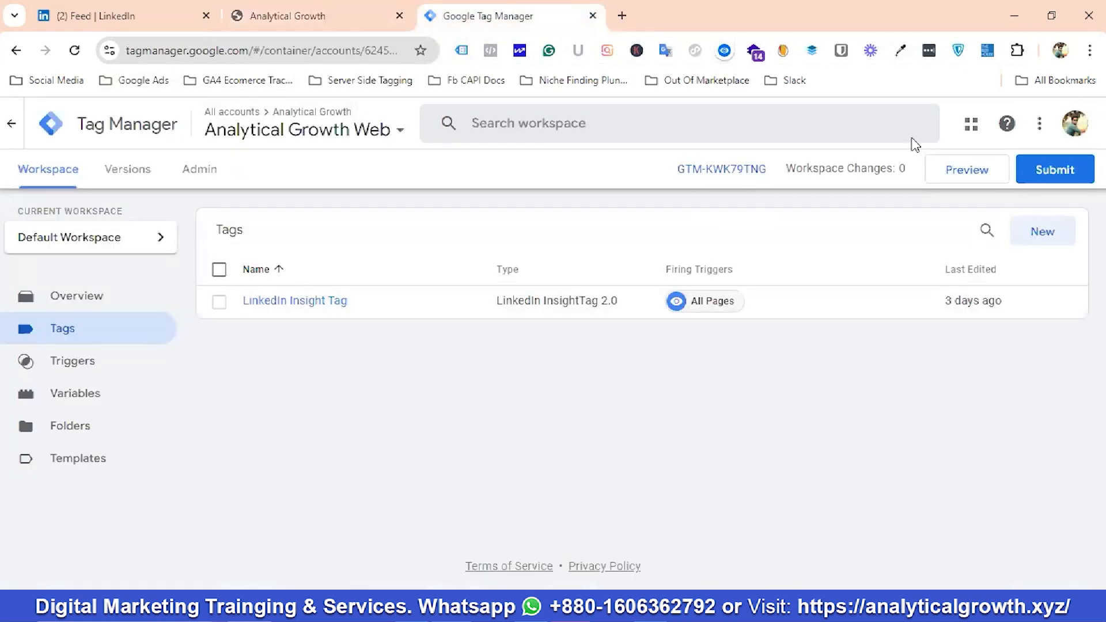
left_click(314, 16)
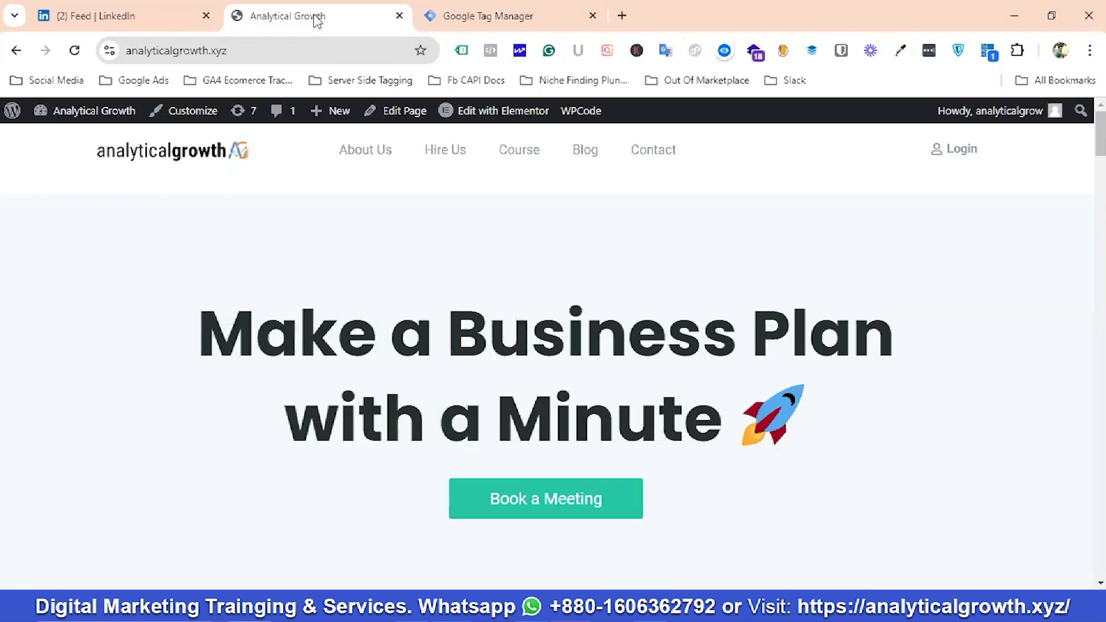
left_click(490, 18)
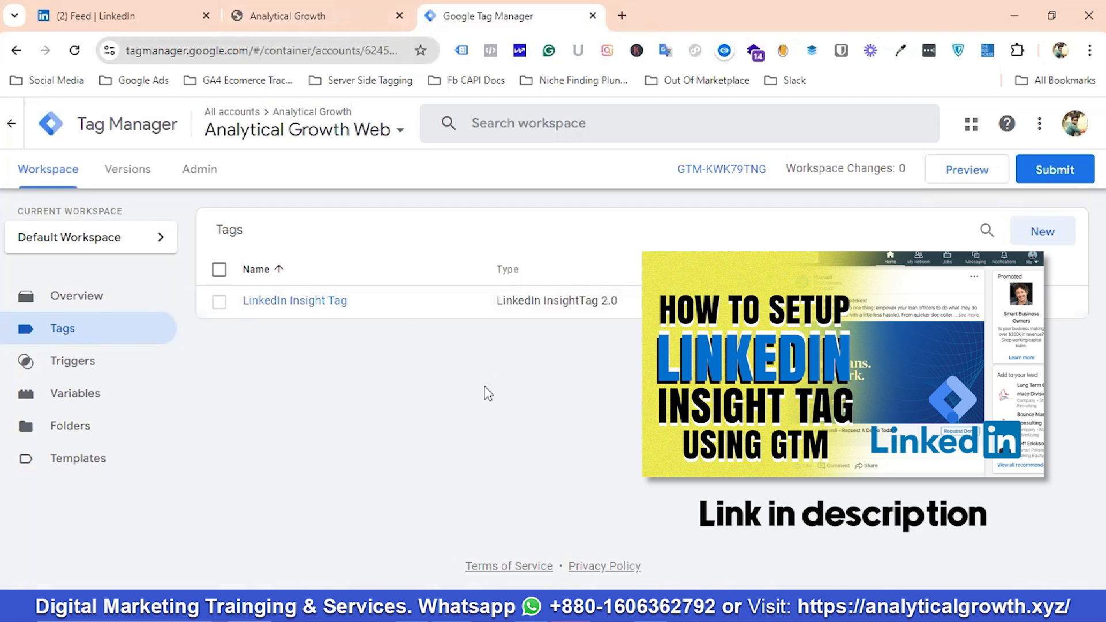
left_click(353, 11)
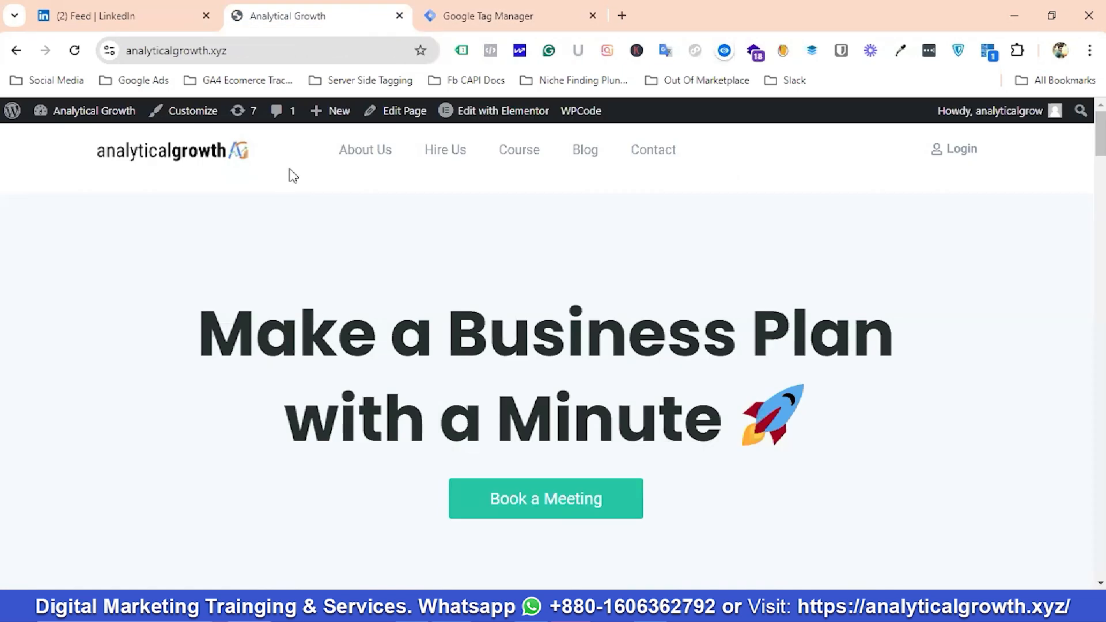
Step: Switch to LinkedIn, go to its advertising Campaign Manager and open the first ad account in the account list
left_click(118, 13)
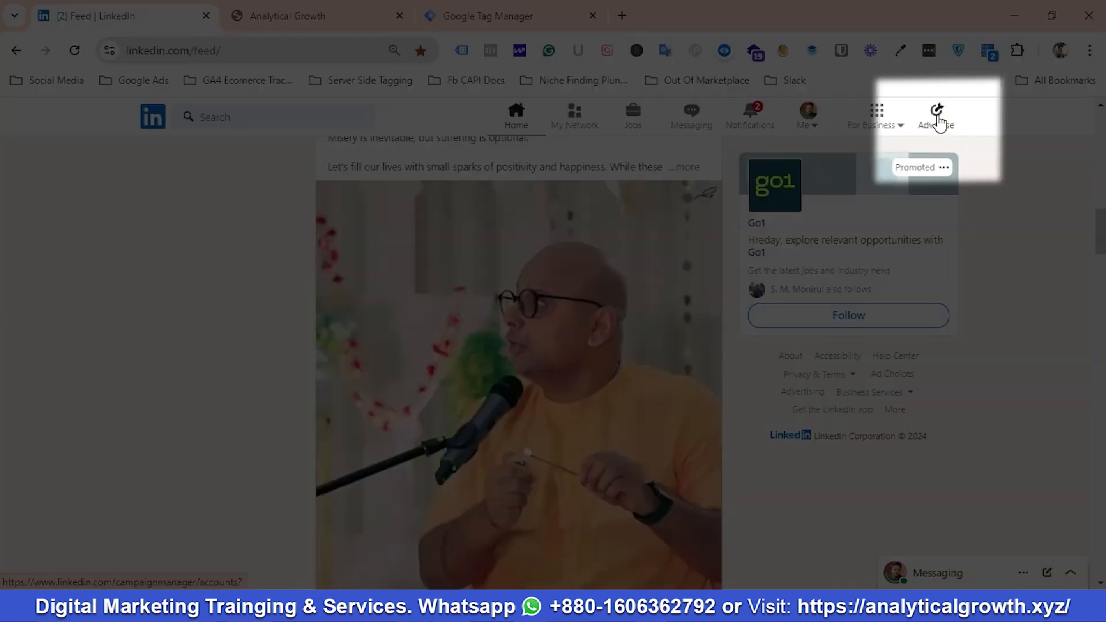
left_click(939, 121)
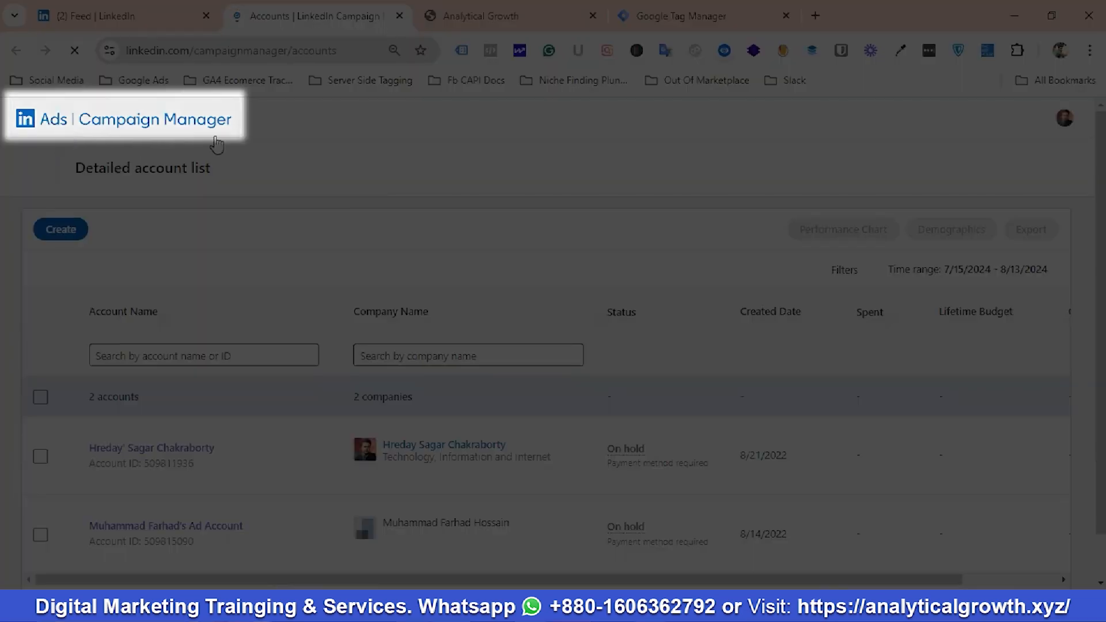
scroll(255, 462, "down", 1)
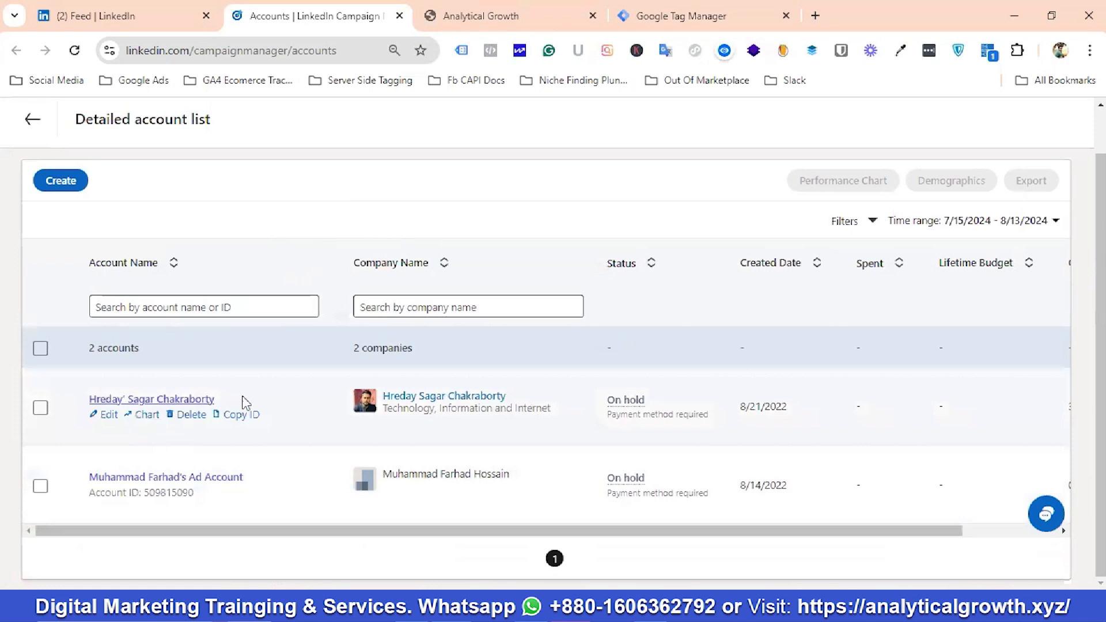
left_click(161, 400)
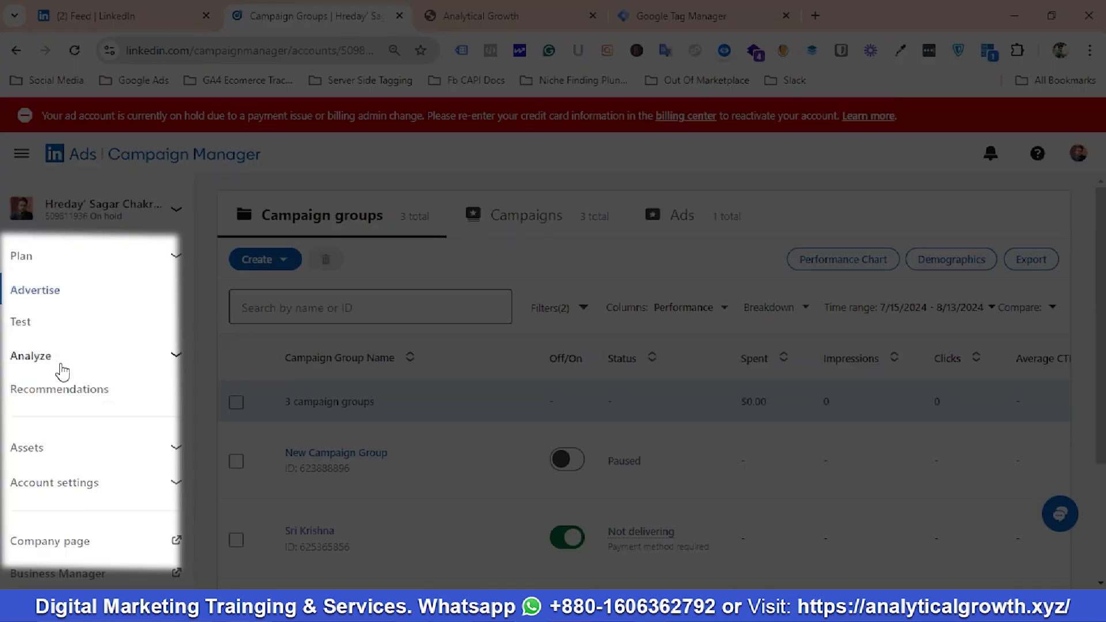
Step: Go to the ad account's conversion tracking and start creating an Insight Tag conversion
left_click(59, 361)
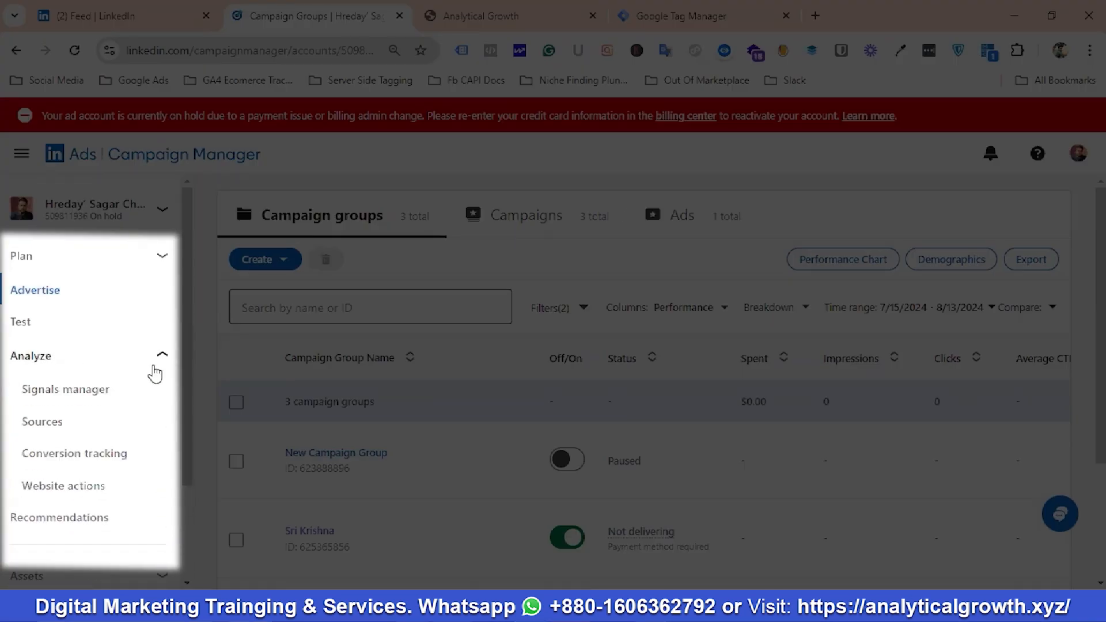
left_click(104, 458)
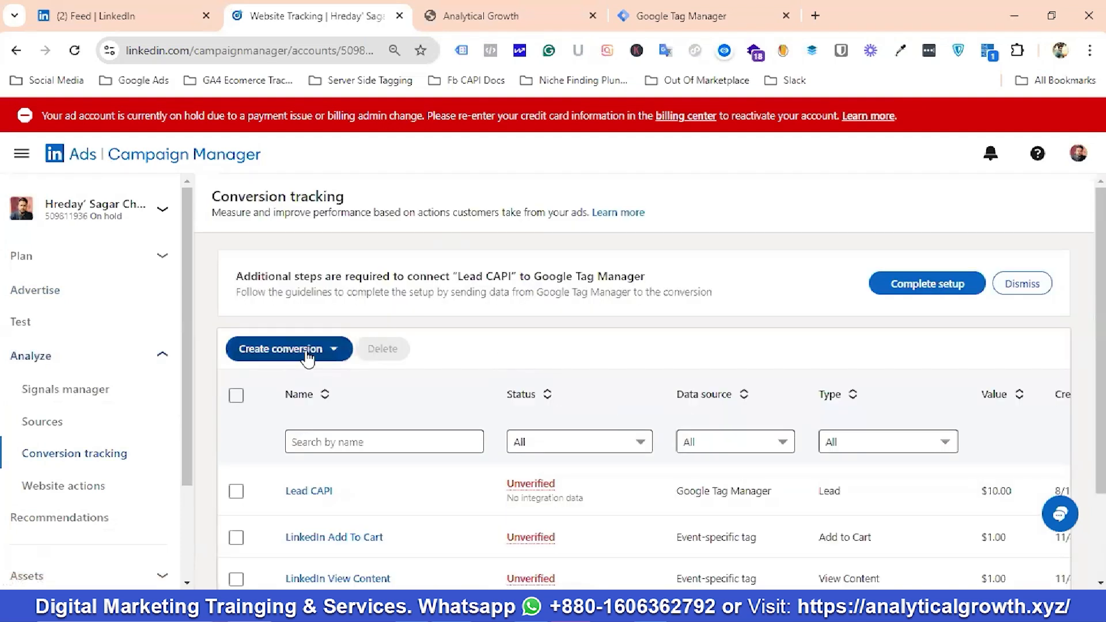
left_click(308, 357)
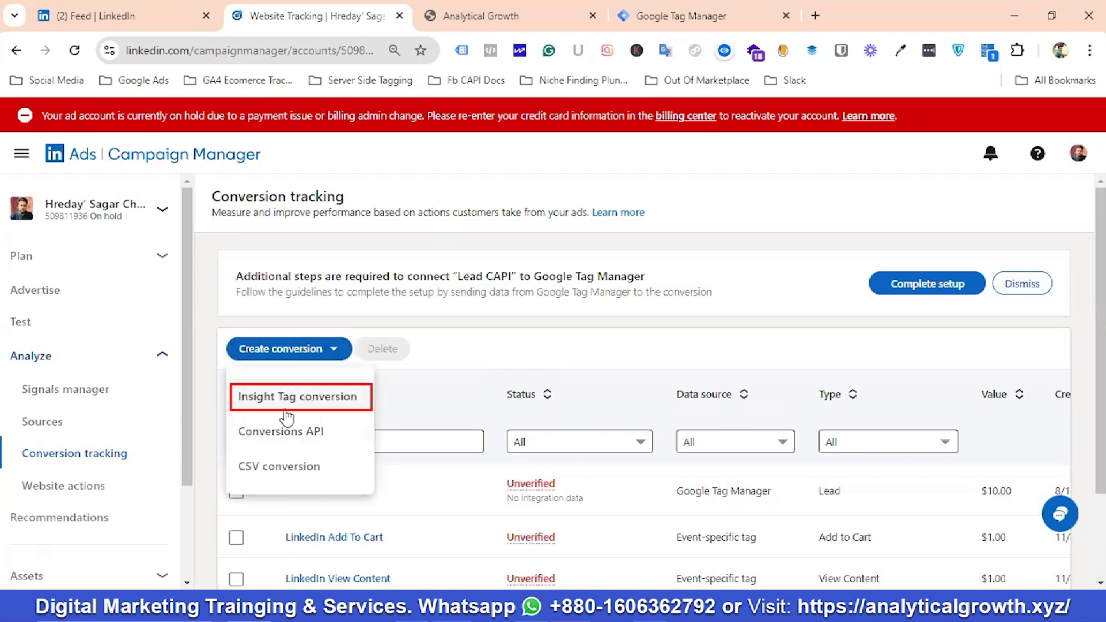
left_click(324, 401)
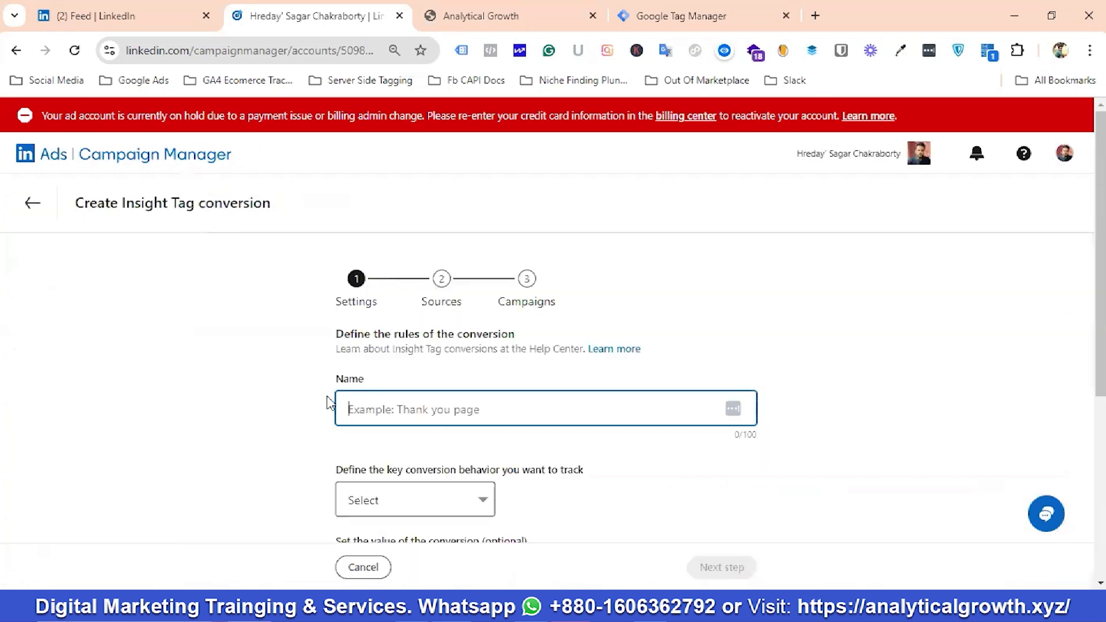
Step: Name the conversion "LinkedIn Lead Event For Analytical Growth" and choose Lead as the key conversion behavior
scroll(472, 376, "down", 2)
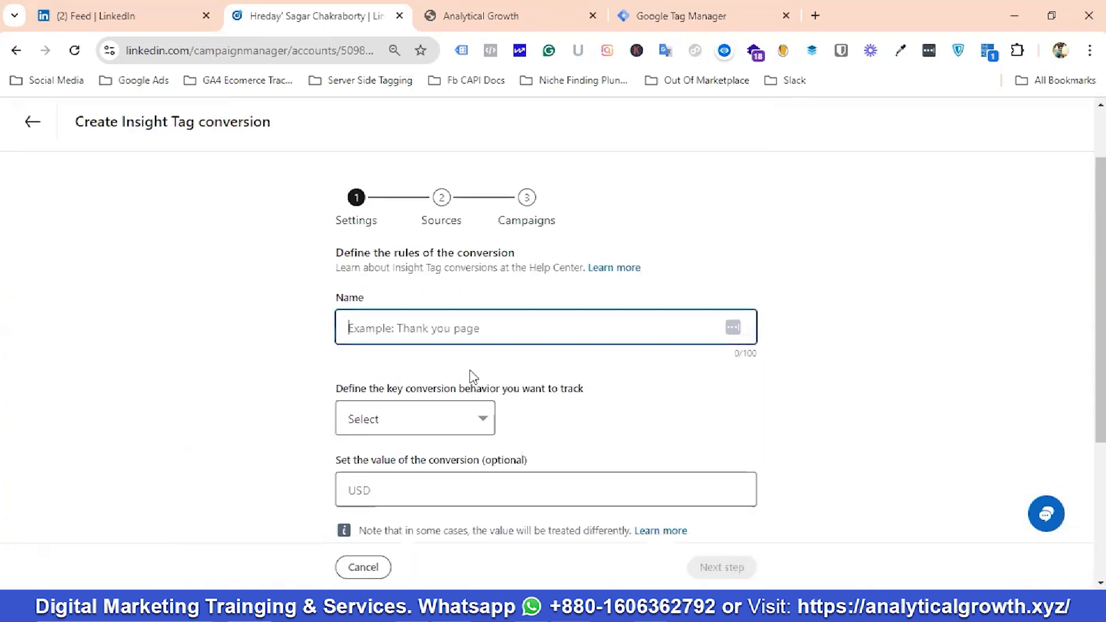
scroll(398, 375, "up", 2)
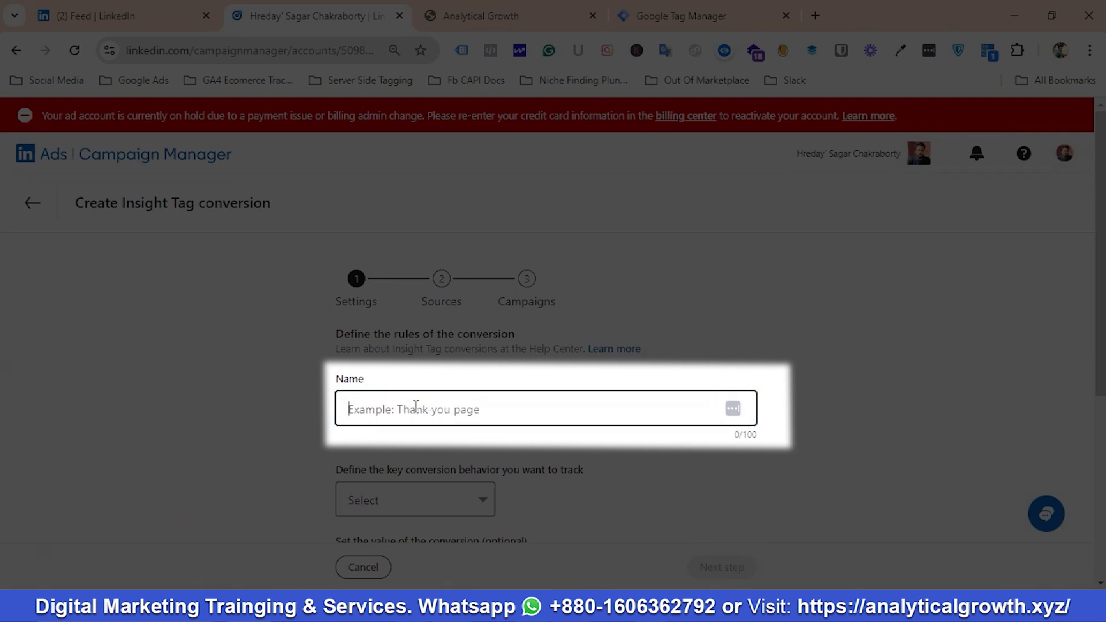
type("LinkedIn Lead Event For Analytical Growth")
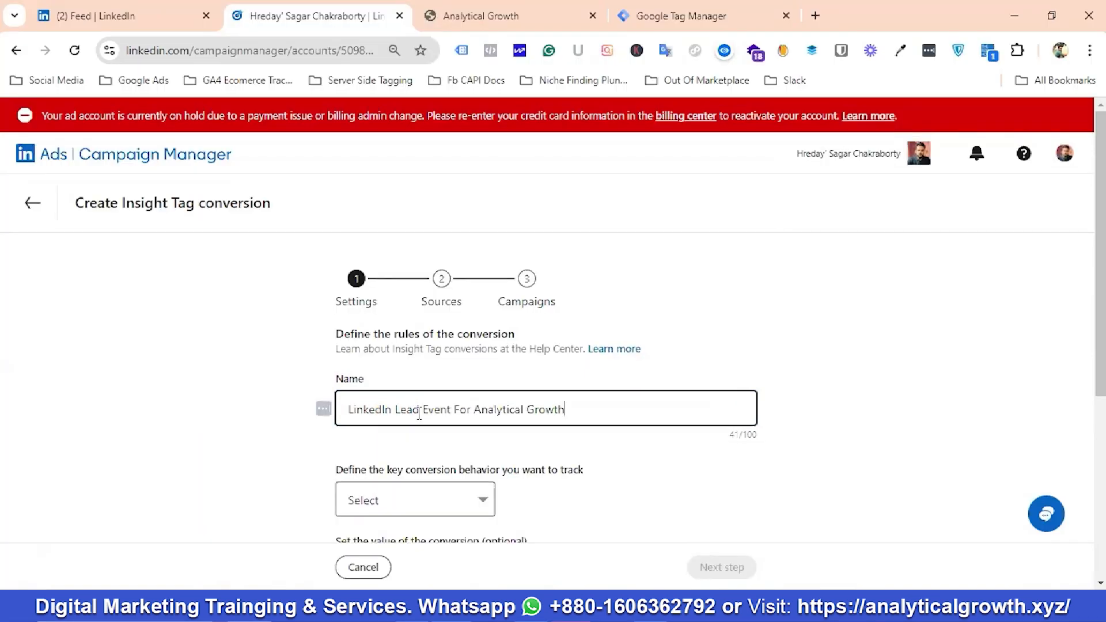
scroll(433, 438, "down", 1)
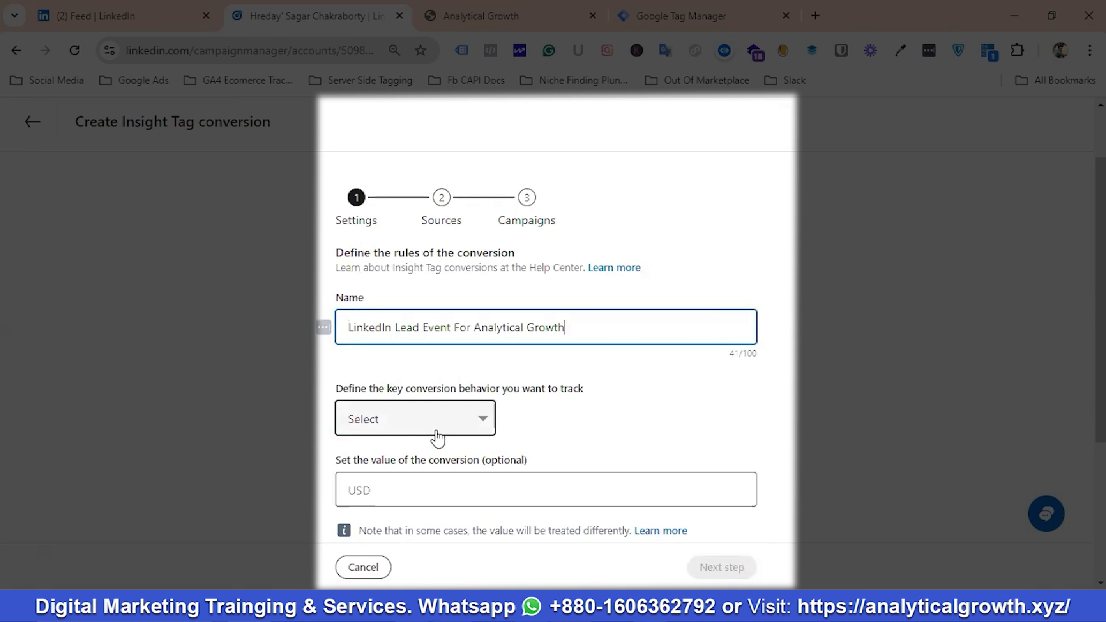
scroll(454, 423, "down", 1)
left_click(439, 347)
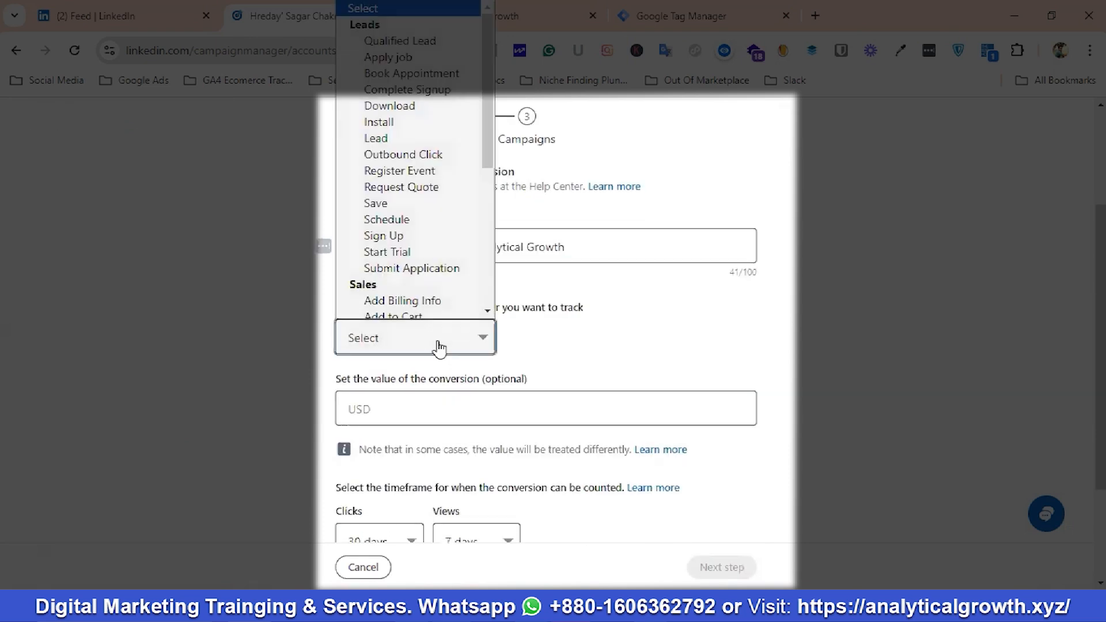
left_click(386, 139)
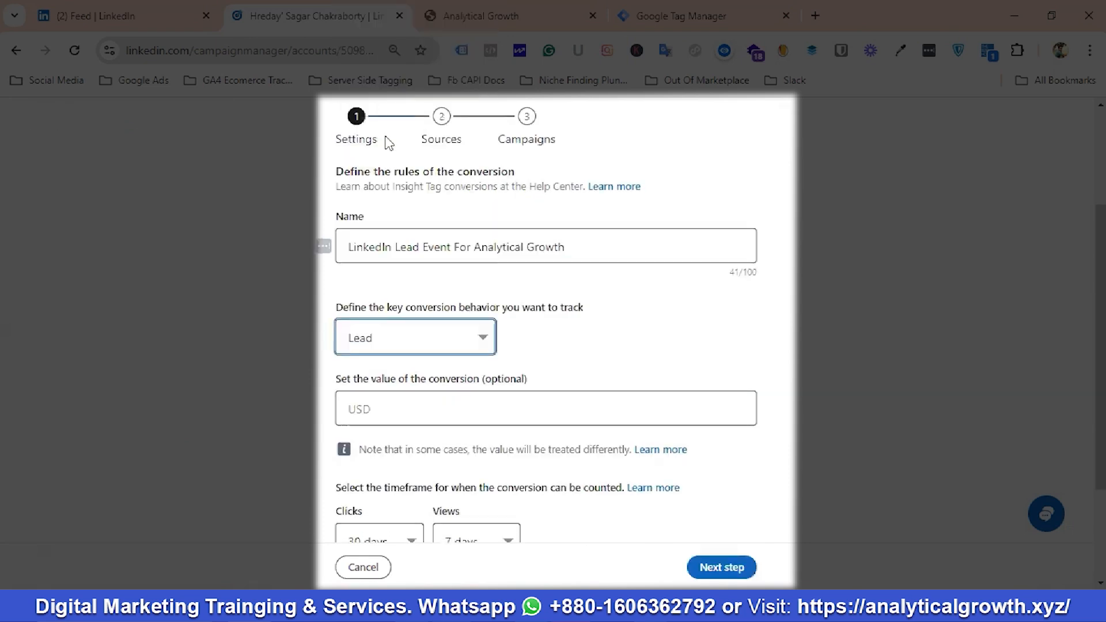
Step: Set the value of the conversion to 10 USD
scroll(447, 355, "down", 1)
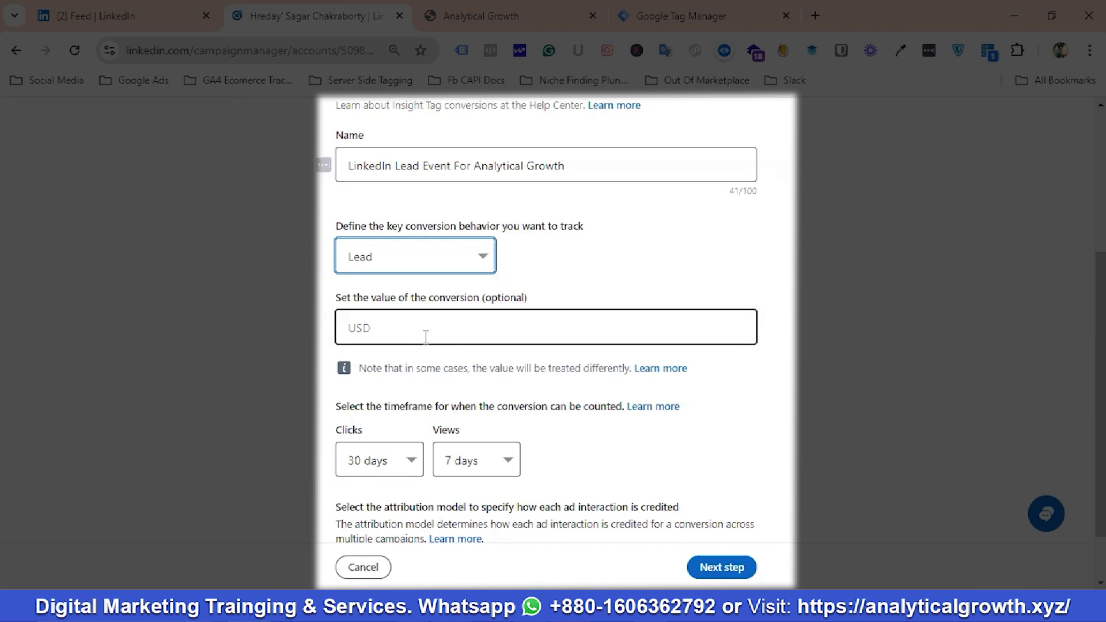
scroll(392, 340, "up", 1)
scroll(400, 363, "down", 1)
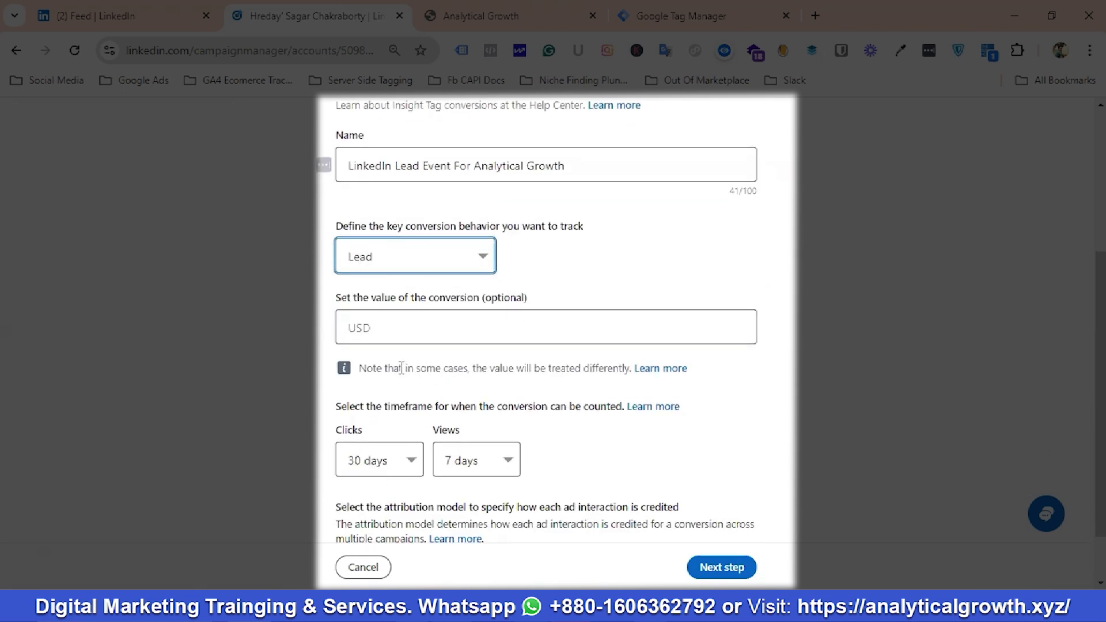
left_click(394, 329)
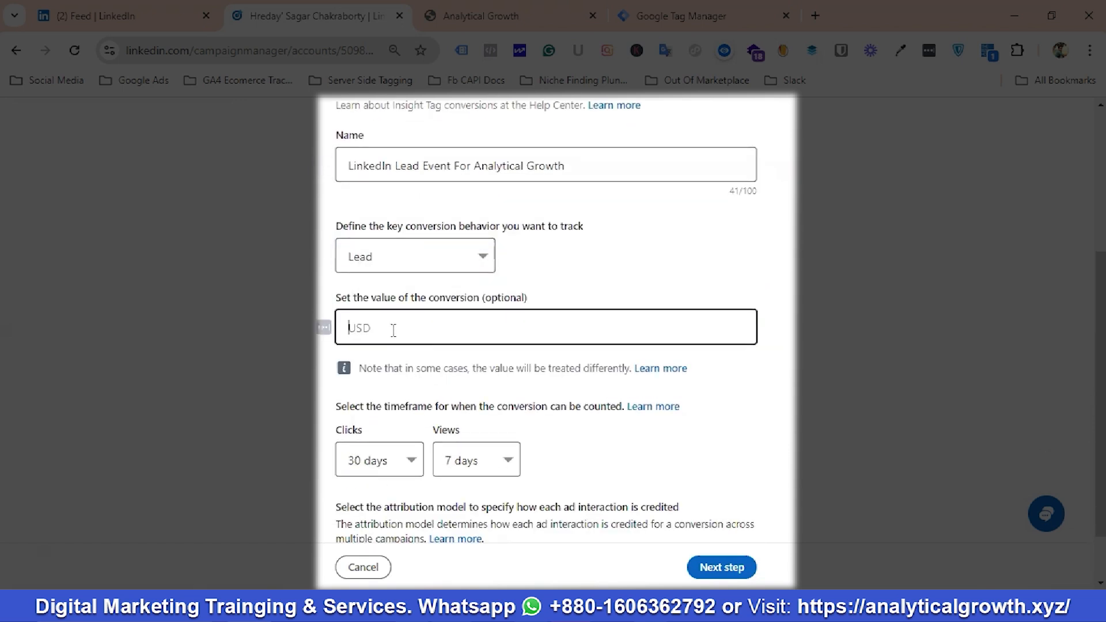
type("10")
left_click(826, 350)
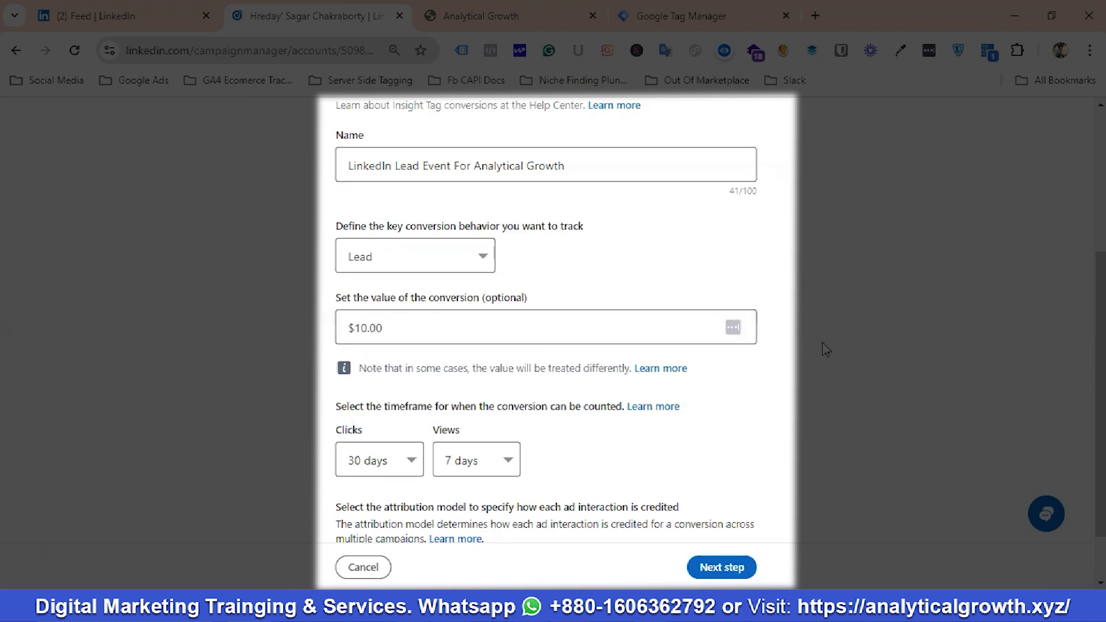
Step: Review the available click and view timeframes for counting the conversion
scroll(622, 363, "down", 1)
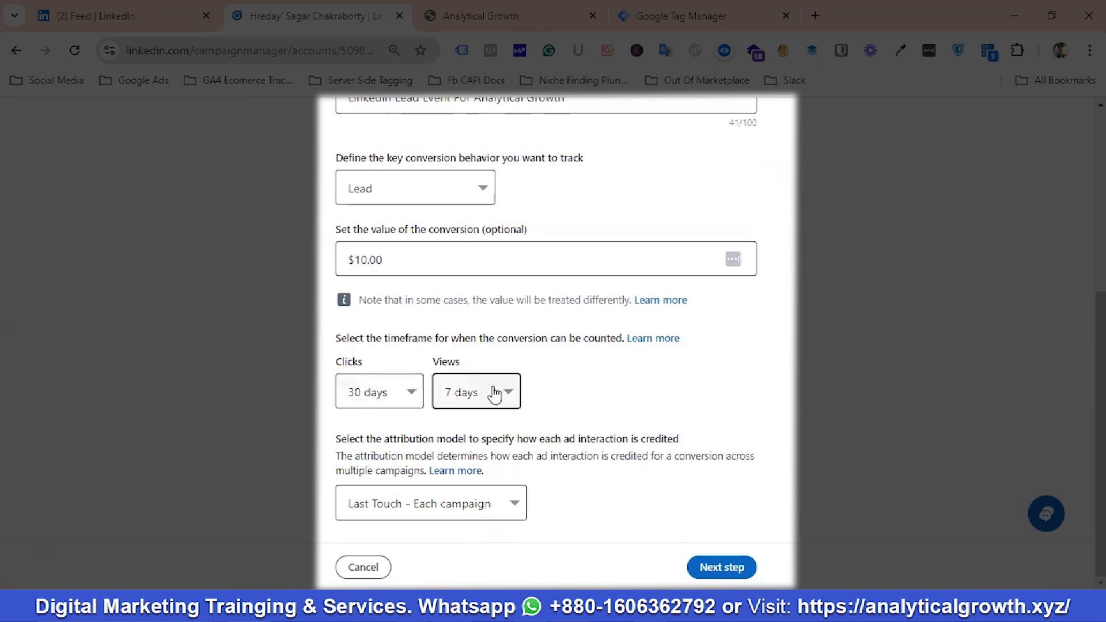
left_click(387, 400)
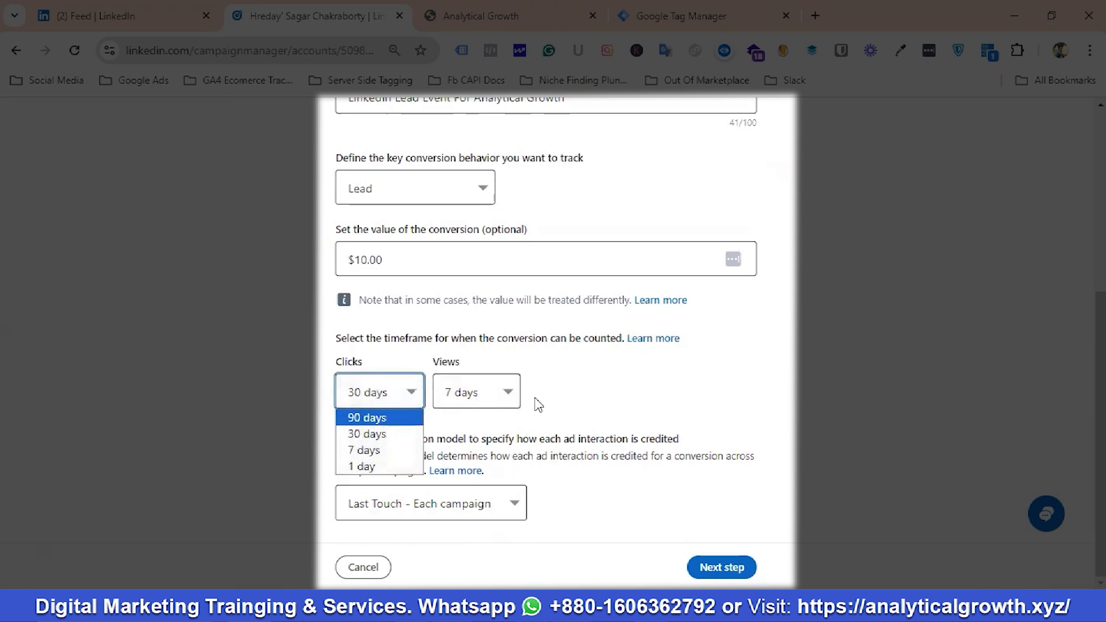
left_click(491, 398)
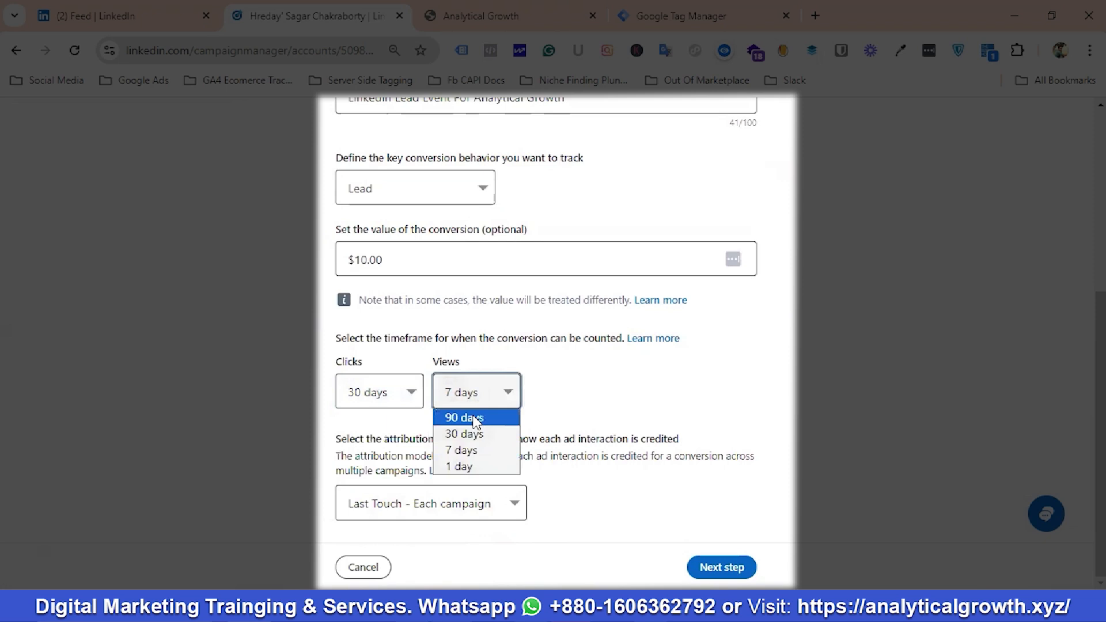
left_click(587, 388)
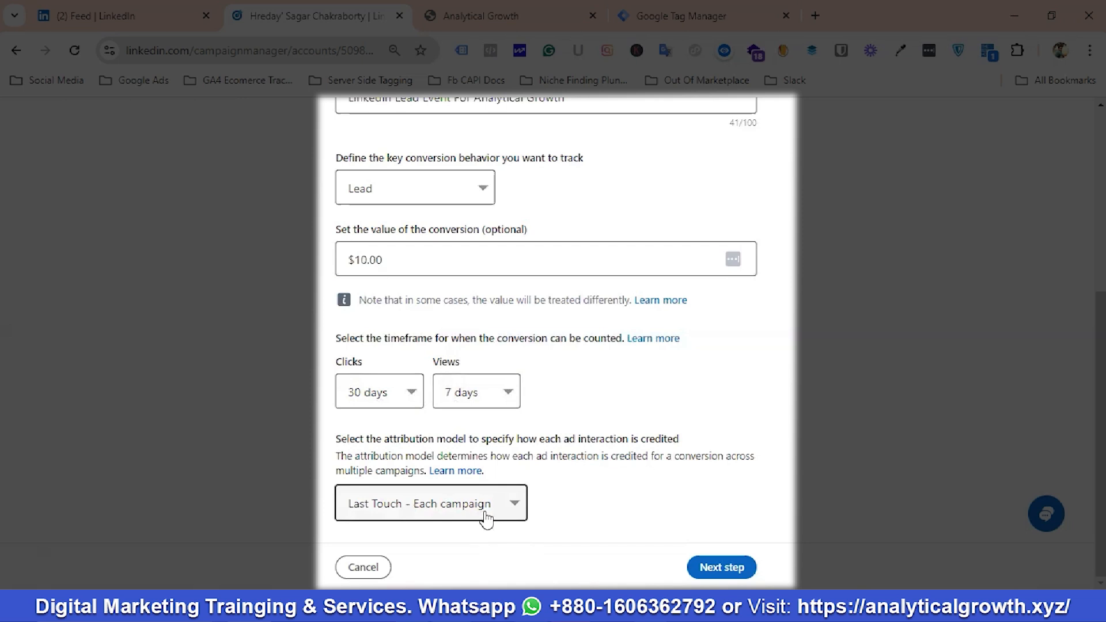
Step: Select Last Touch - Each campaign as the attribution model and continue to the Sources stage, dismissing the Website Actions tip
left_click(468, 512)
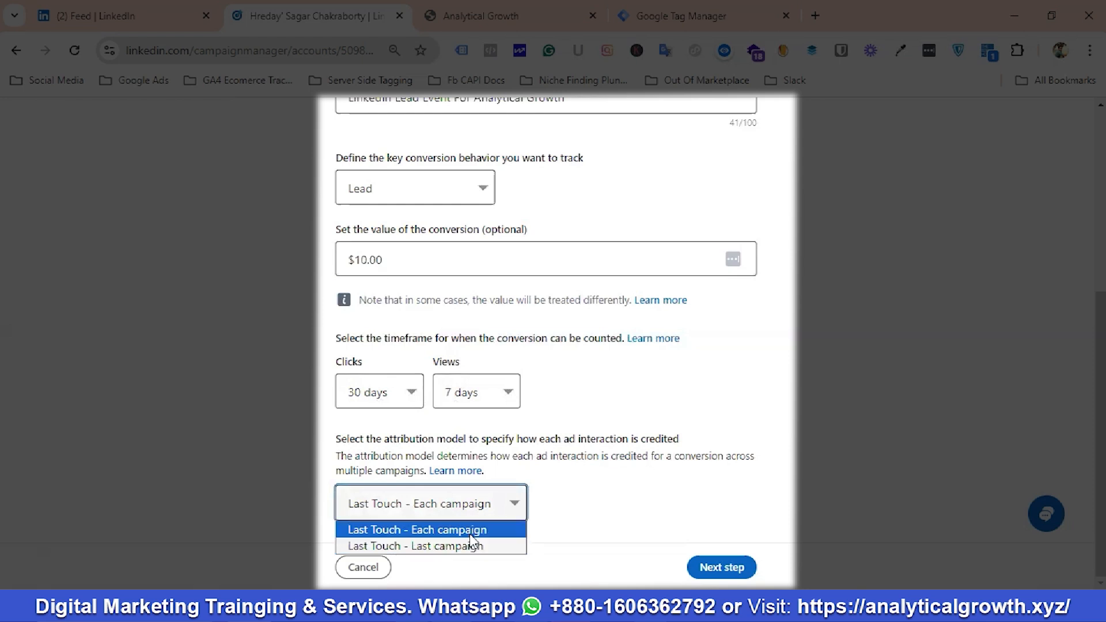
left_click(439, 529)
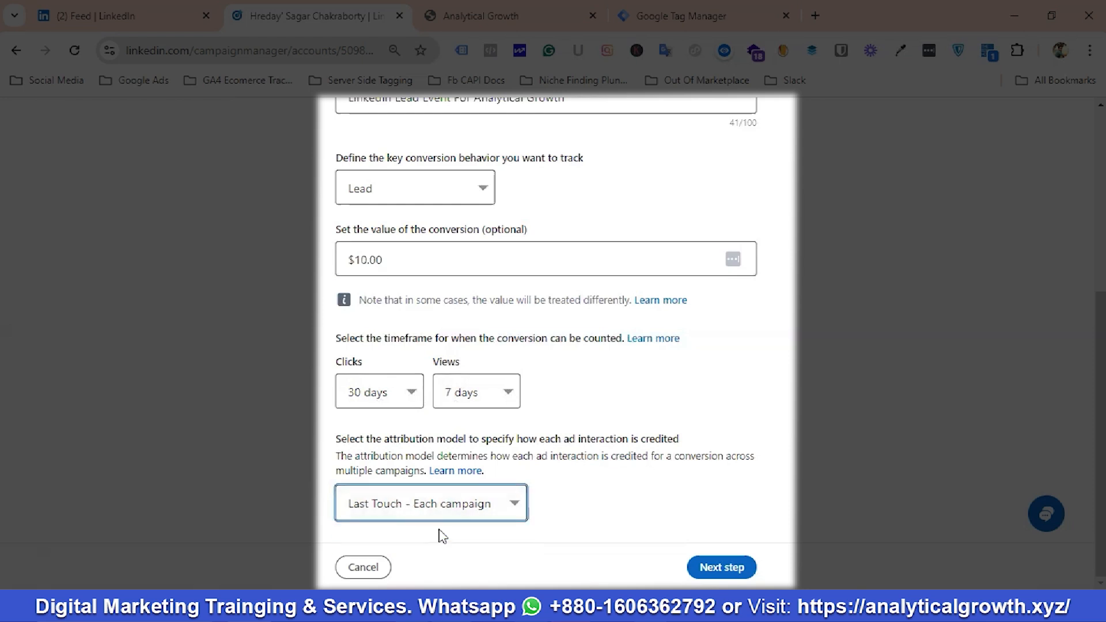
left_click(723, 569)
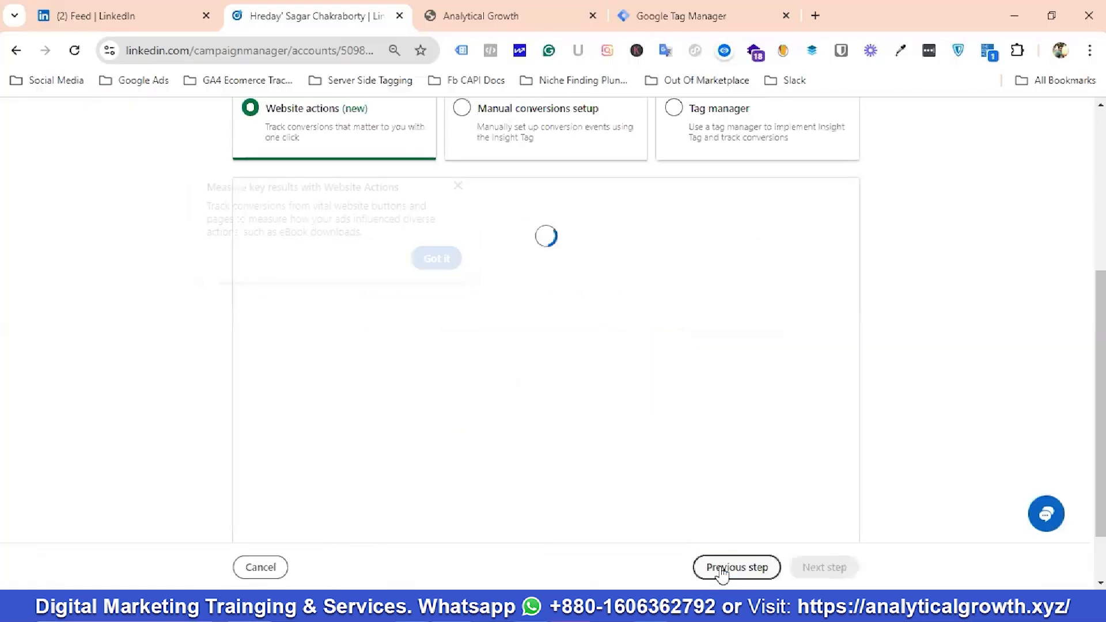
left_click(453, 261)
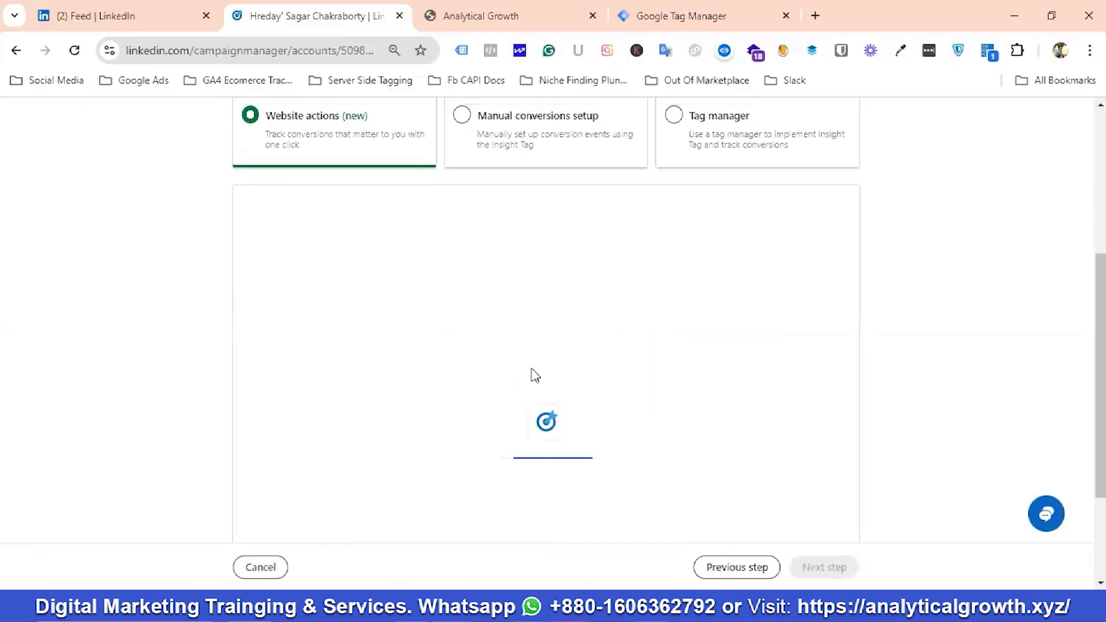
scroll(536, 402, "up", 4)
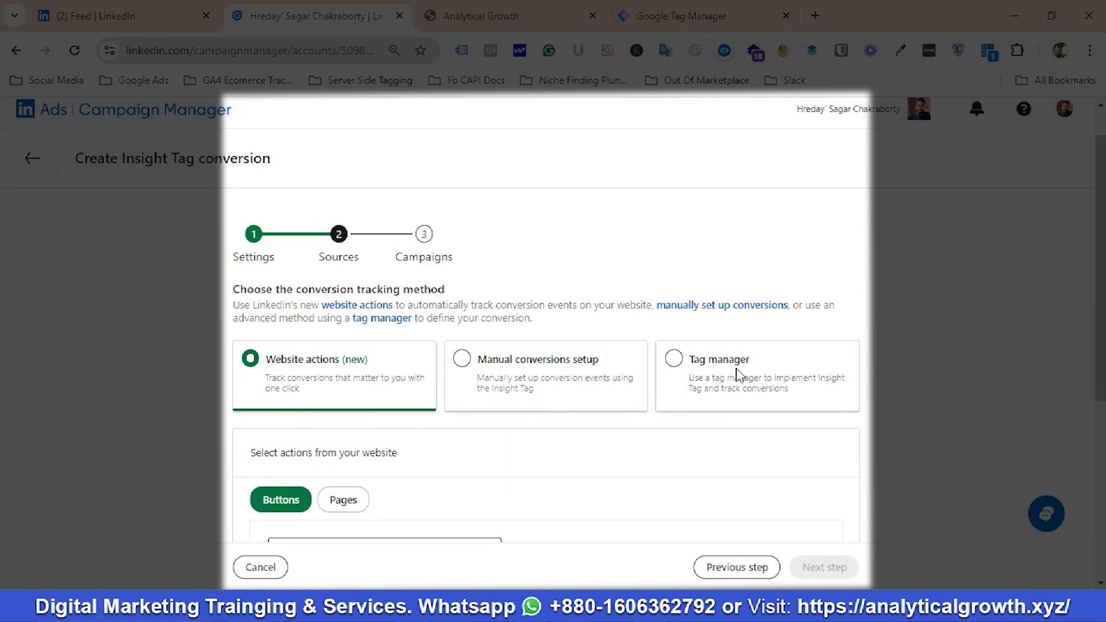
Step: Choose Tag manager as the conversion tracking method and Event-specific as the preferred Insight Tag method
left_click(675, 361)
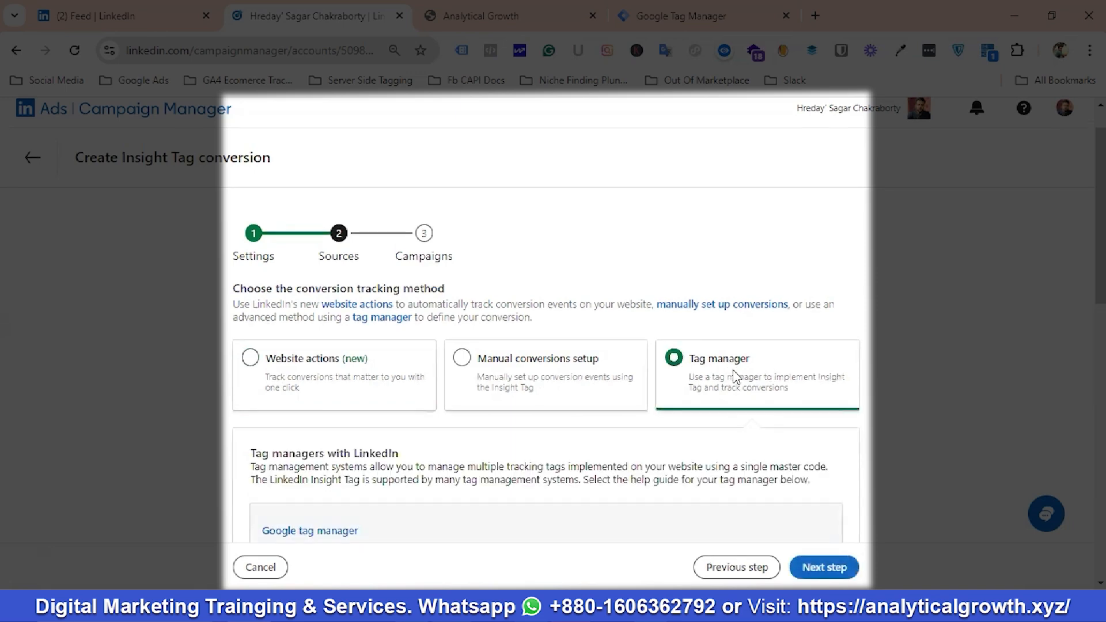
scroll(736, 377, "down", 3)
scroll(736, 378, "down", 4)
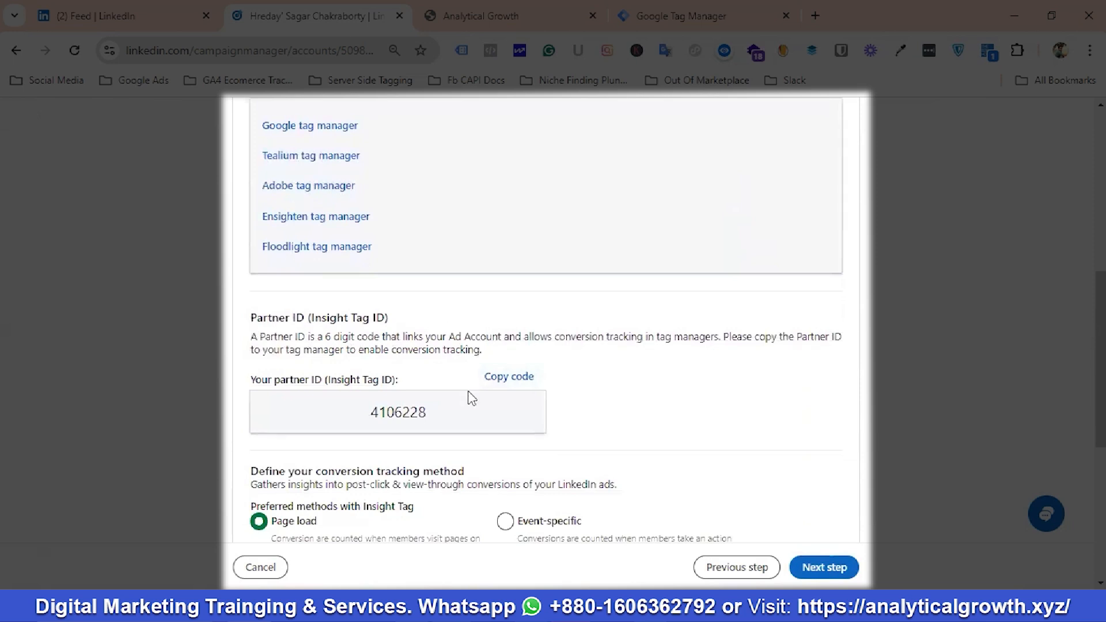
scroll(472, 398, "down", 2)
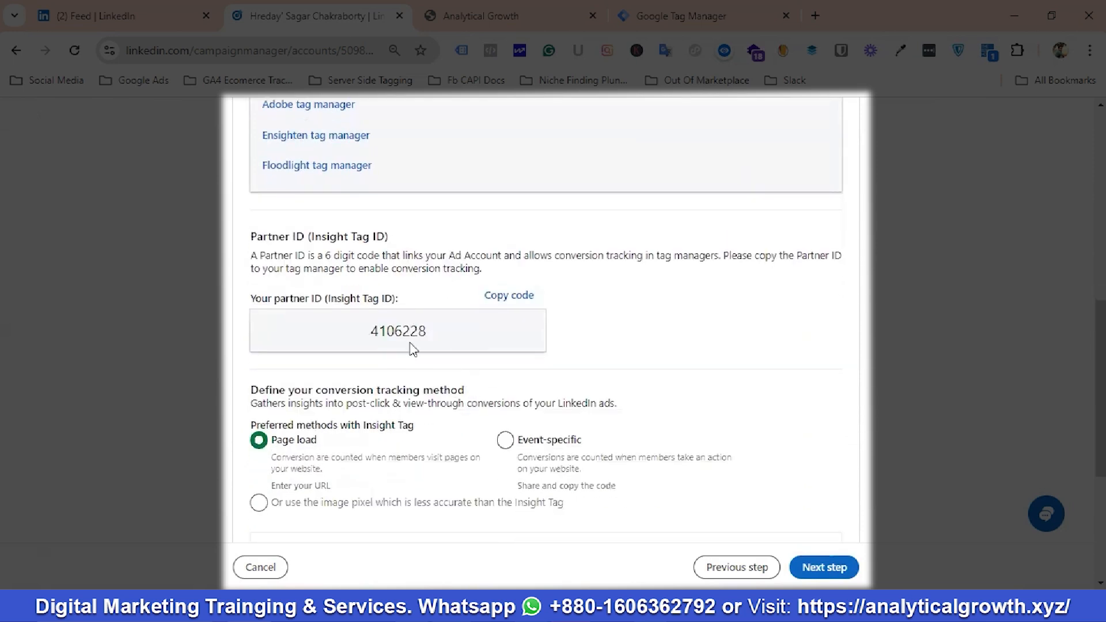
scroll(534, 359, "down", 2)
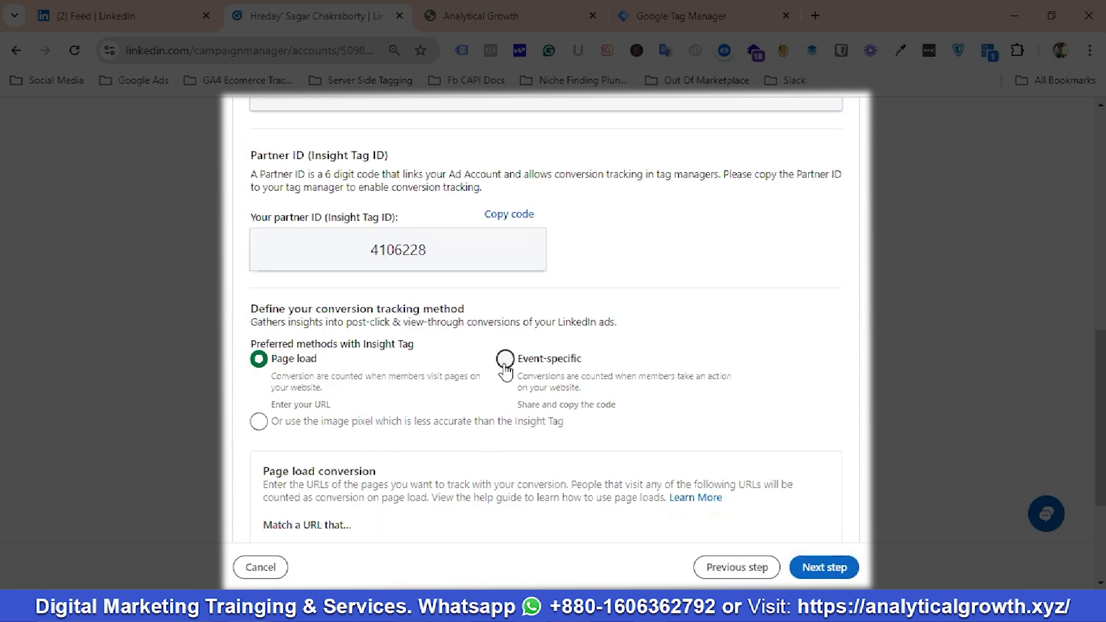
left_click(505, 370)
scroll(558, 380, "down", 2)
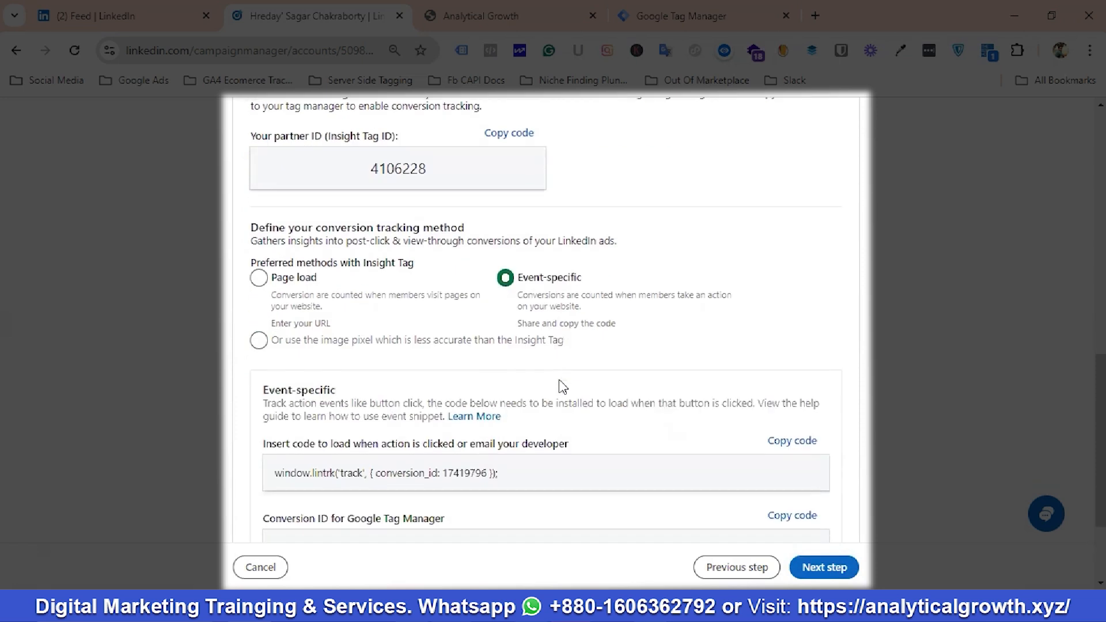
scroll(562, 387, "down", 2)
scroll(563, 383, "down", 1)
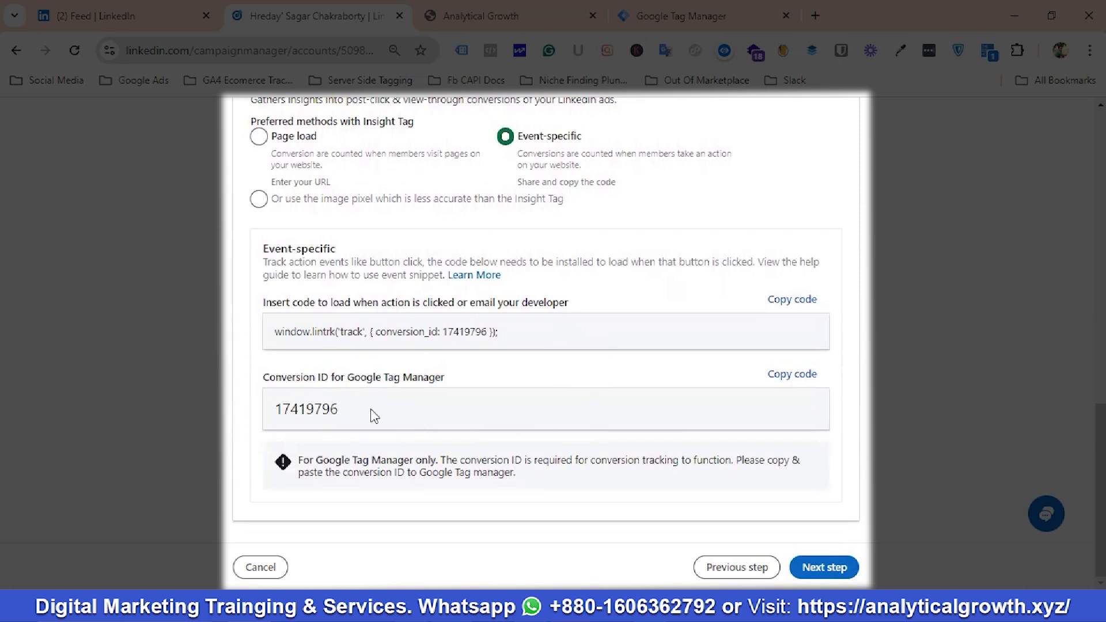
scroll(373, 415, "up", 4)
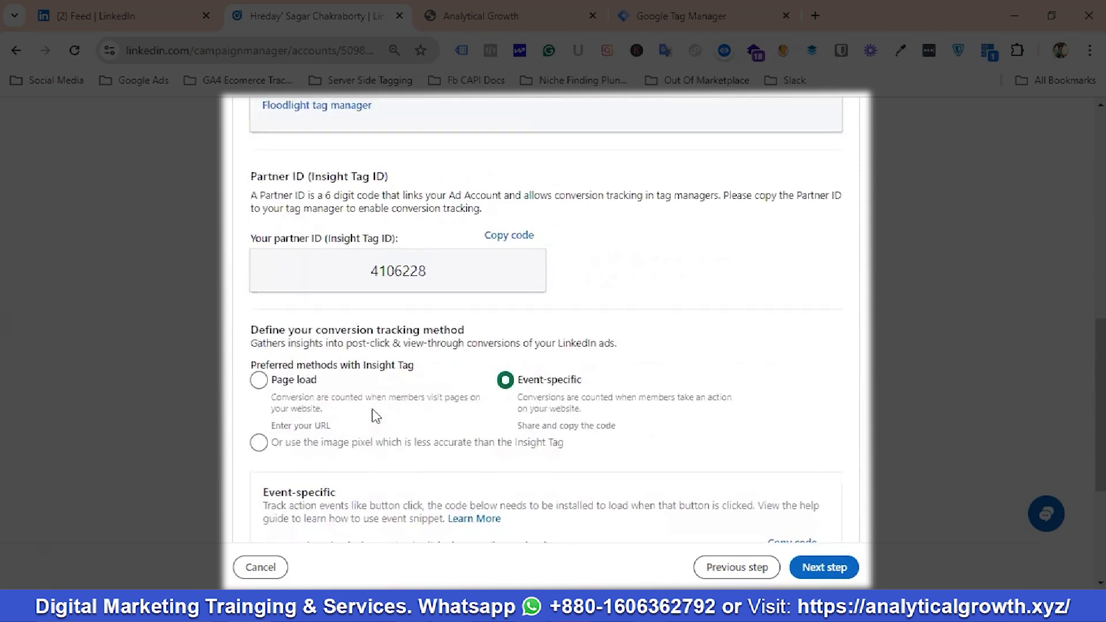
scroll(440, 369, "down", 3)
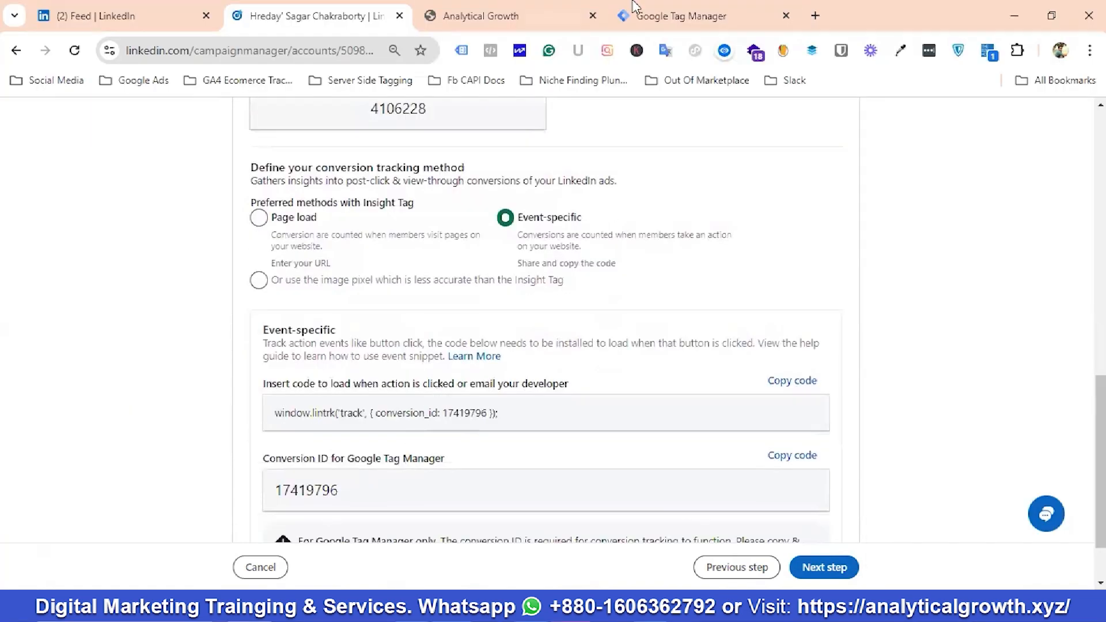
Step: Switch to the Analytical Growth website and examine the message form on its Contact page
left_click(523, 16)
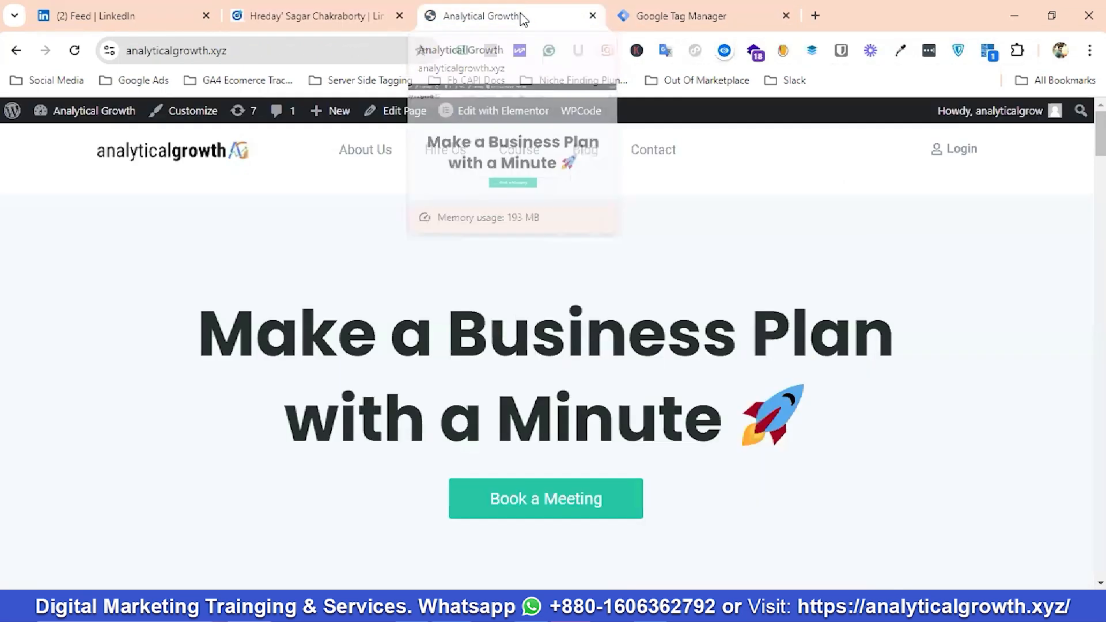
left_click(654, 158)
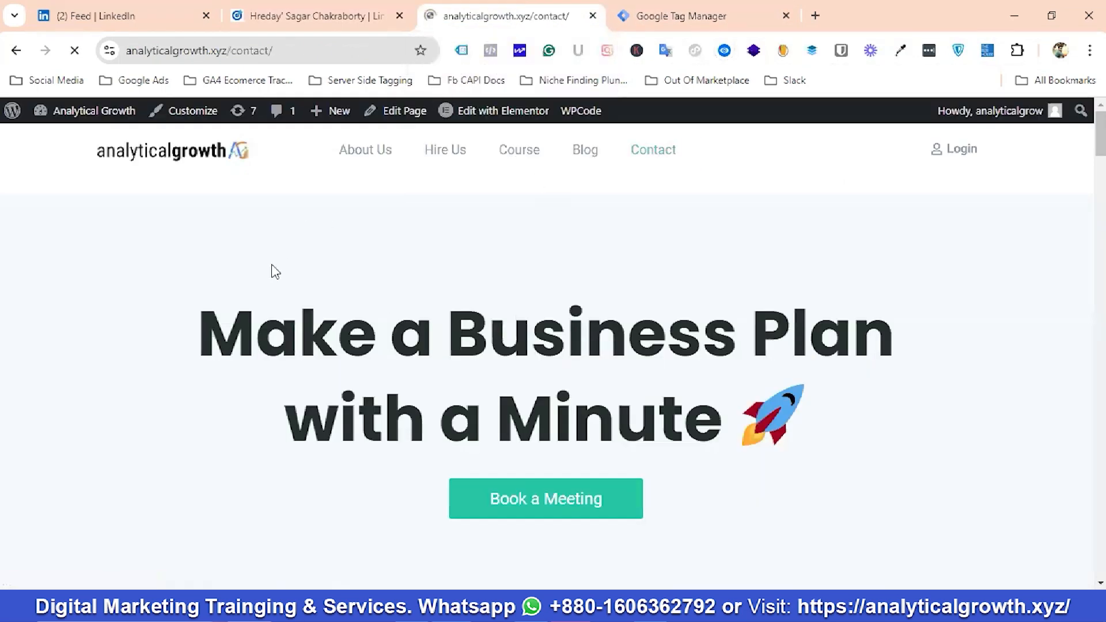
scroll(345, 334, "down", 7)
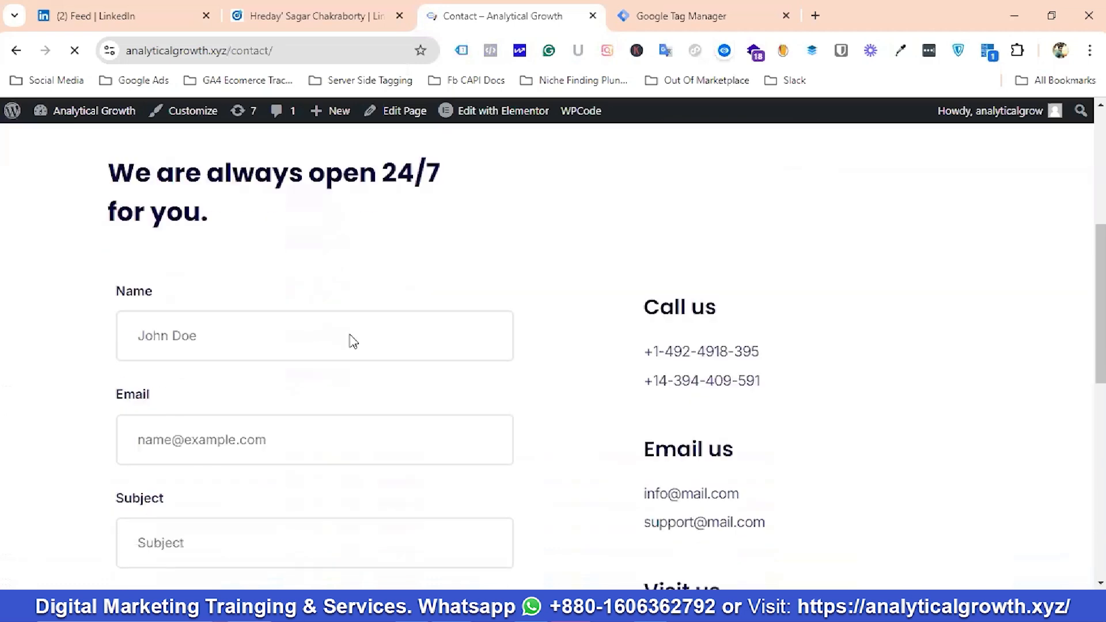
scroll(258, 294, "down", 3)
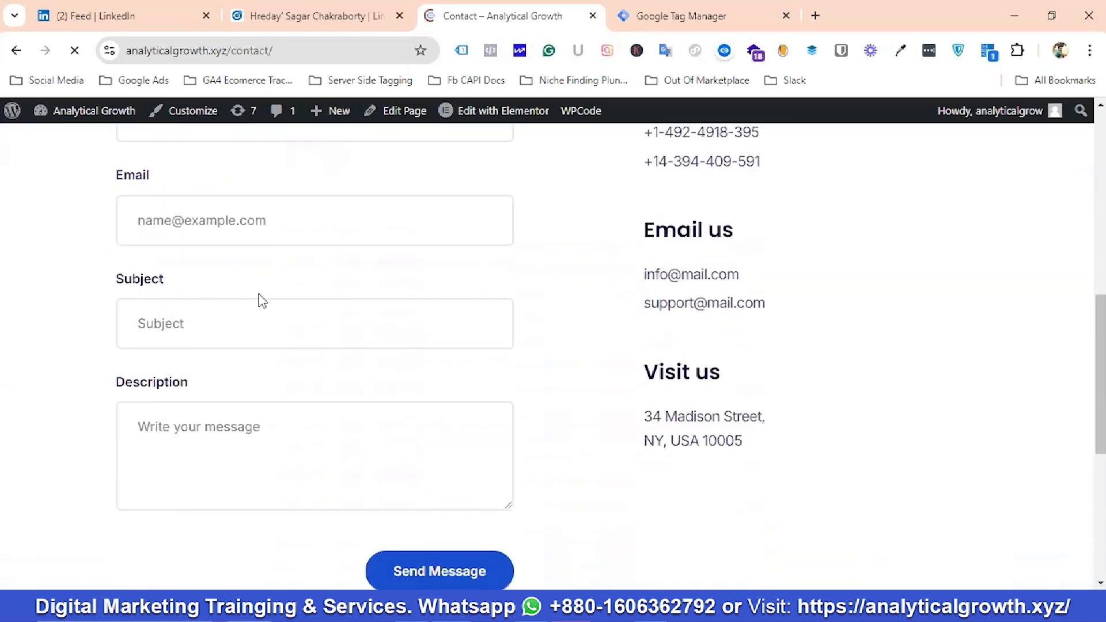
scroll(253, 314, "up", 5)
scroll(236, 315, "down", 3)
scroll(236, 314, "down", 4)
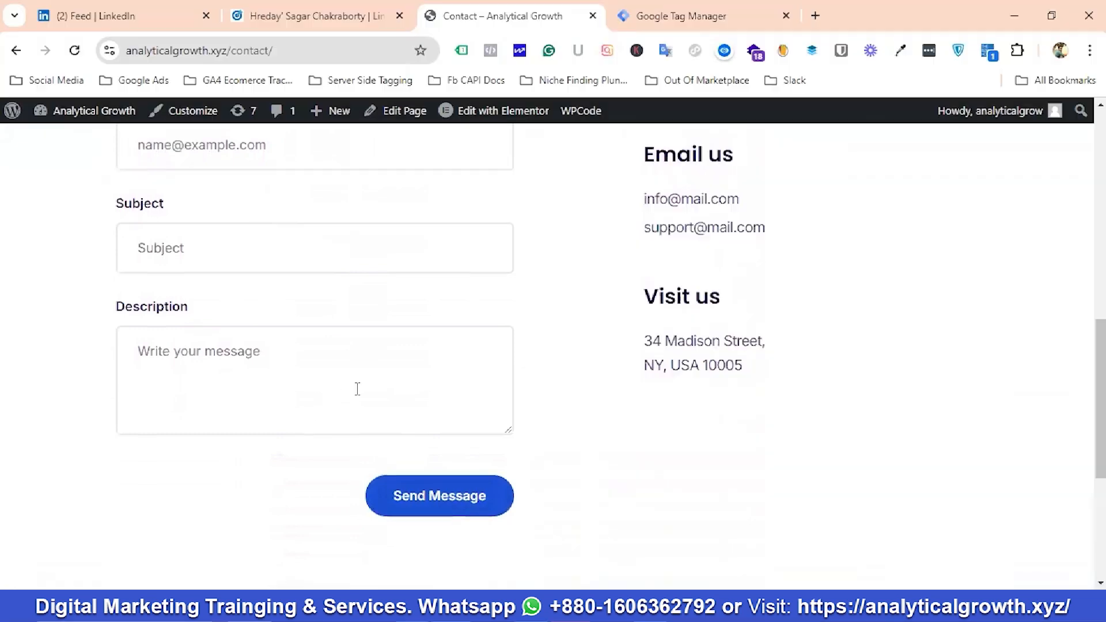
scroll(412, 343, "up", 8)
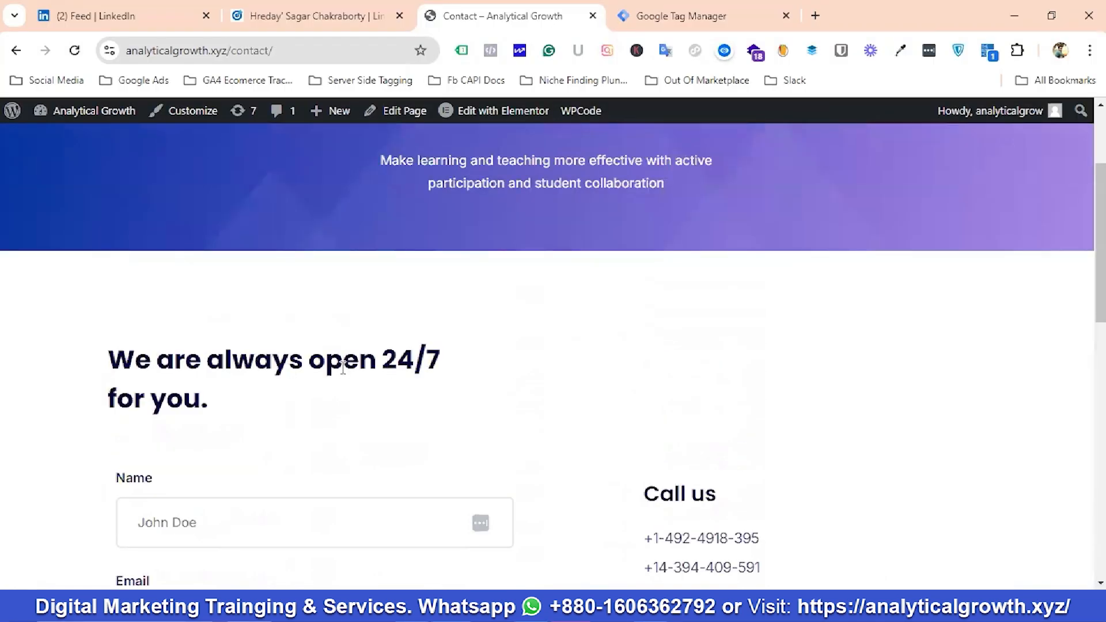
scroll(358, 378, "down", 6)
scroll(363, 375, "up", 4)
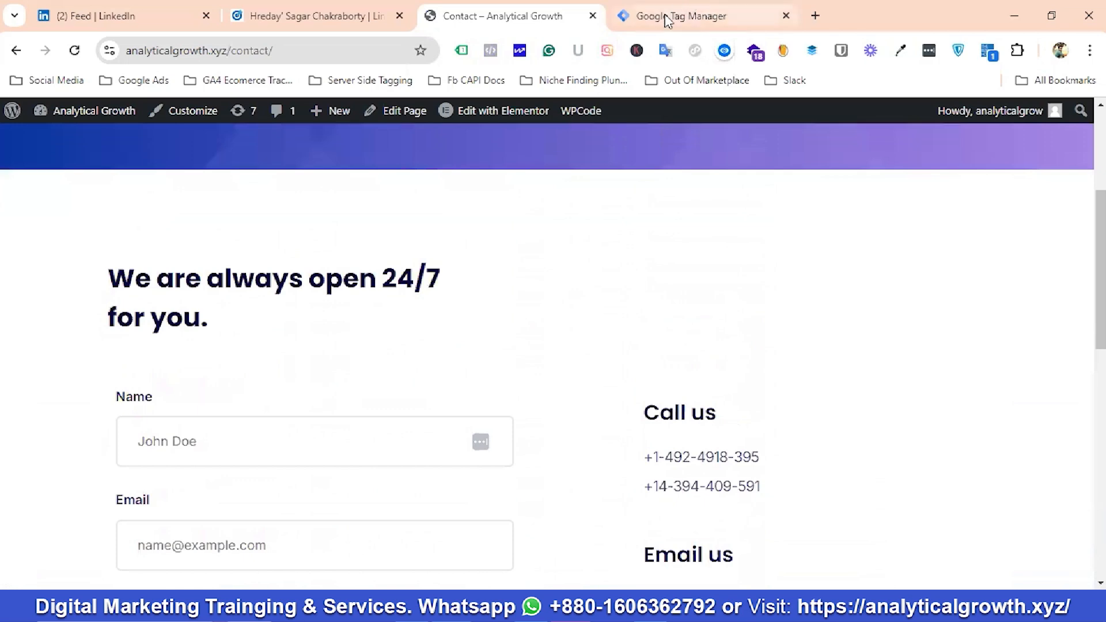
Step: Switch to Google Tag Manager, check the container's tag templates for LinkedIn InsightTag 2.0, and return to the list of tags
left_click(667, 20)
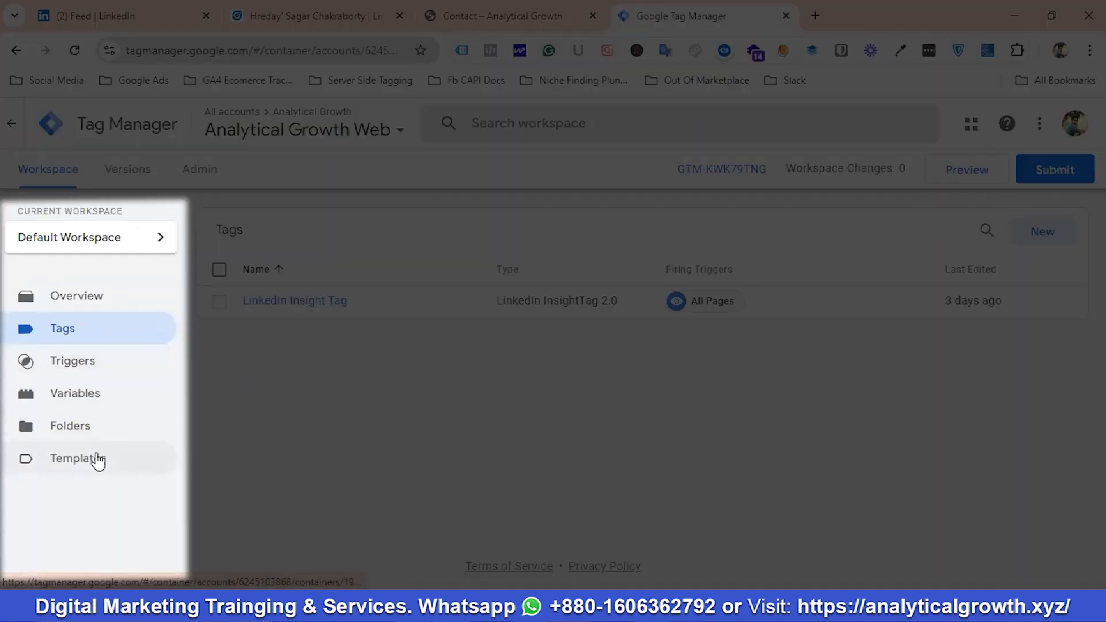
left_click(95, 458)
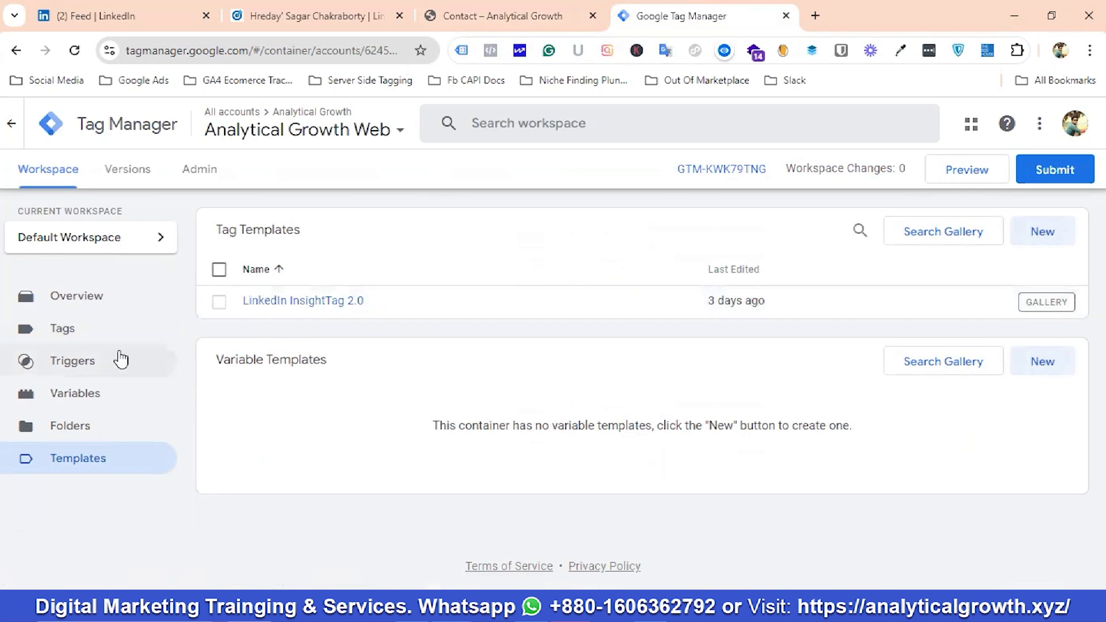
left_click(79, 334)
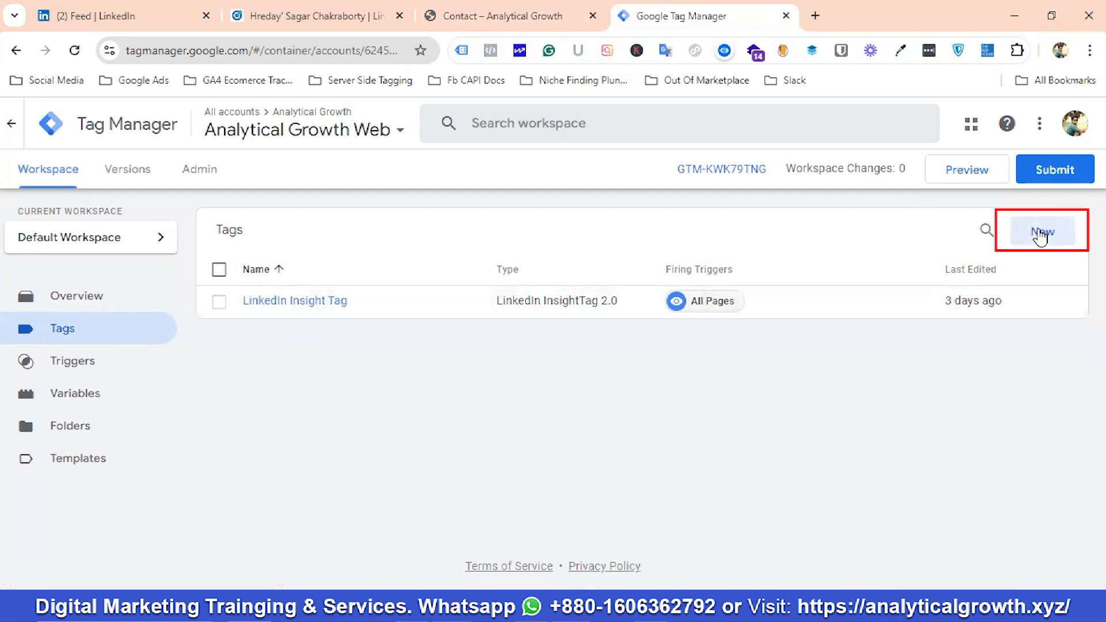
Step: Create a new tag named "LinkedIn Conversion Event - Lead"
left_click(1040, 235)
left_click(258, 124)
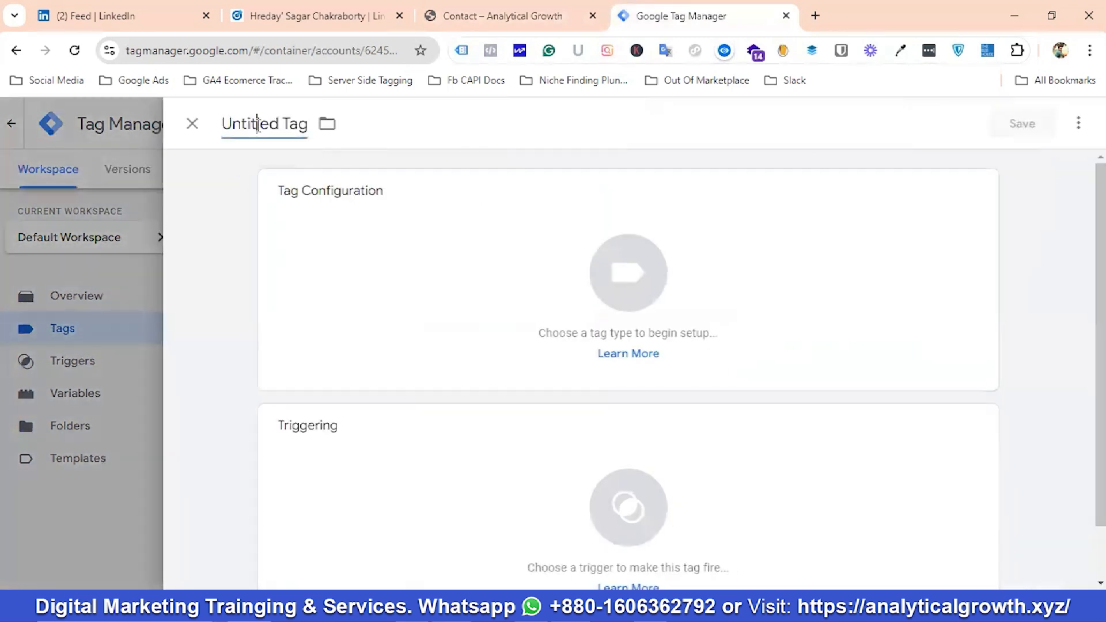
key("ctrl+a")
type("LinkedIn Conversion Event - Lead")
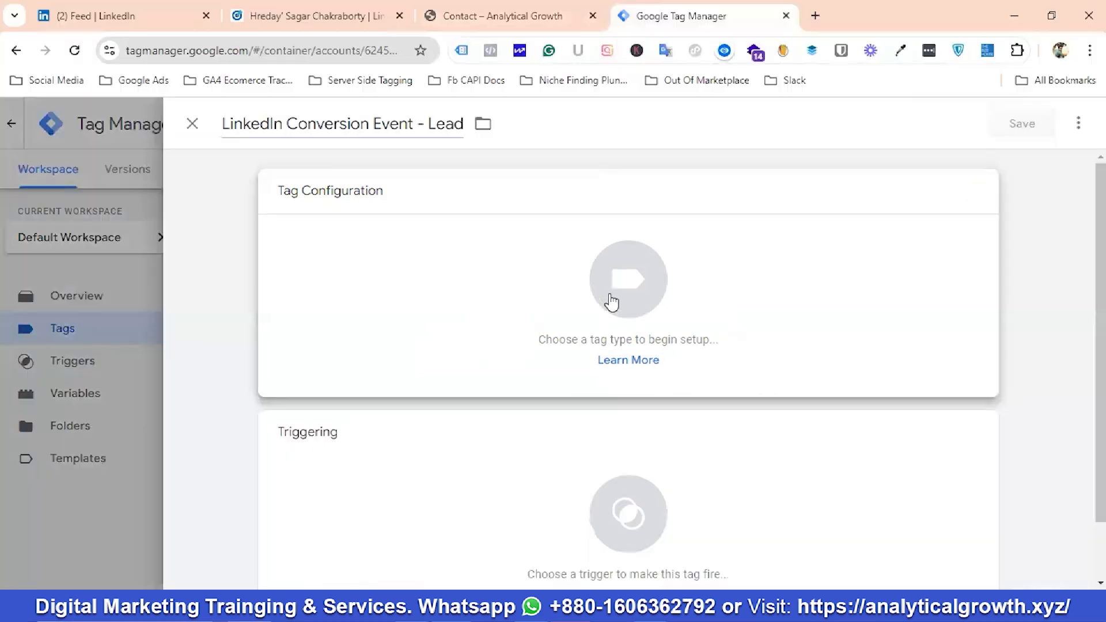
Step: Set the tag type of the new tag to LinkedIn InsightTag 2.0
left_click(612, 301)
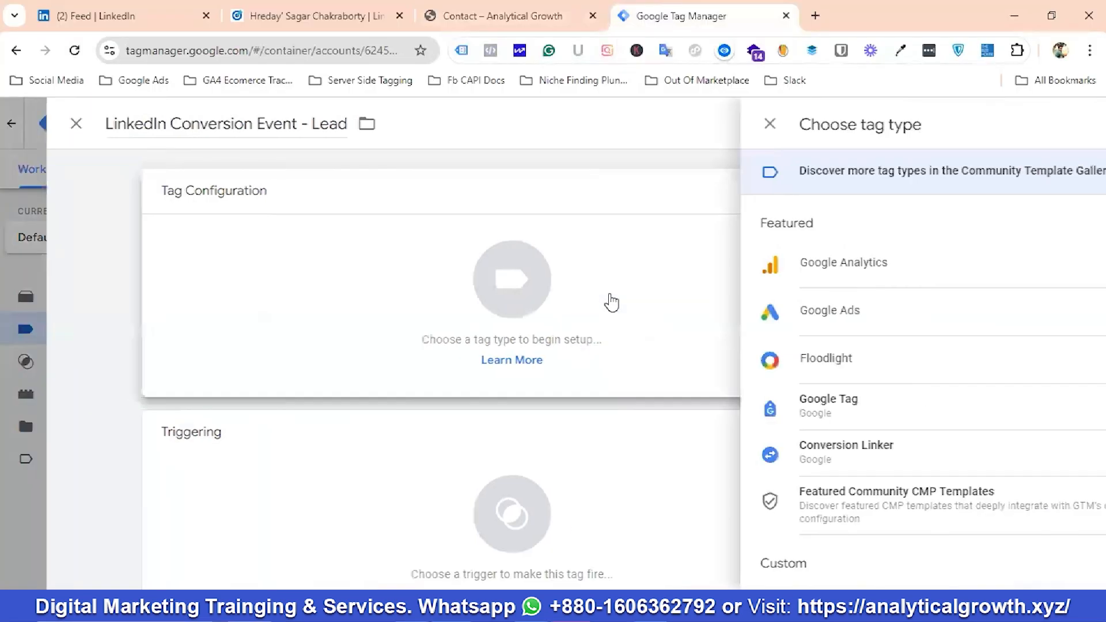
scroll(740, 398, "down", 1)
scroll(749, 409, "down", 3)
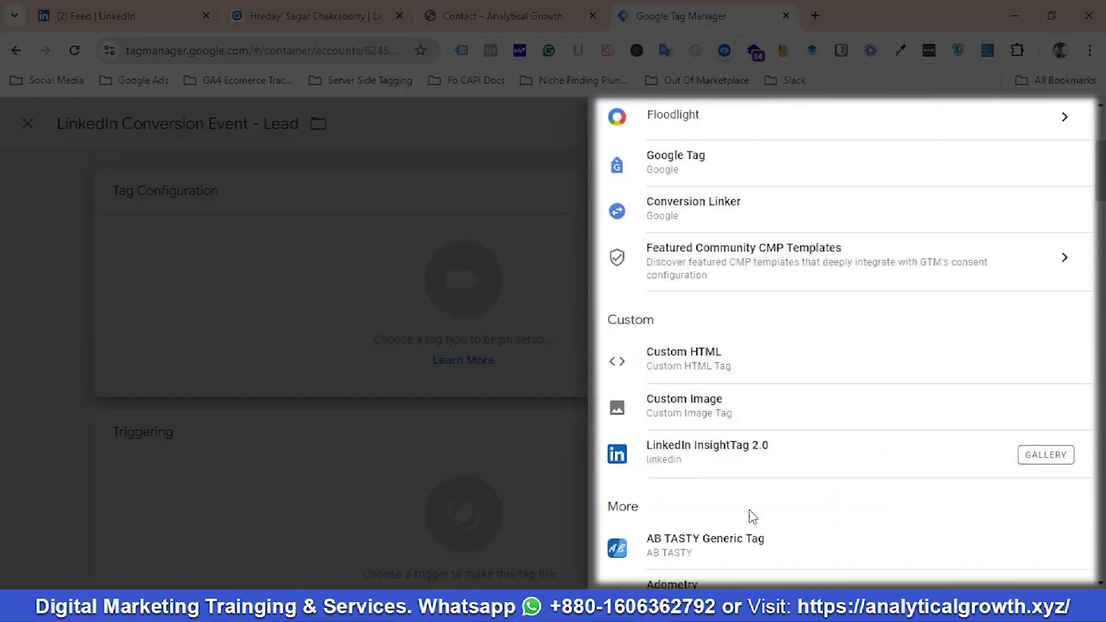
left_click(712, 451)
Step: Copy the partner ID from LinkedIn Campaign Manager and paste it as the tag's Partner ID / Insight Tag ID in Google Tag Manager
left_click(322, 371)
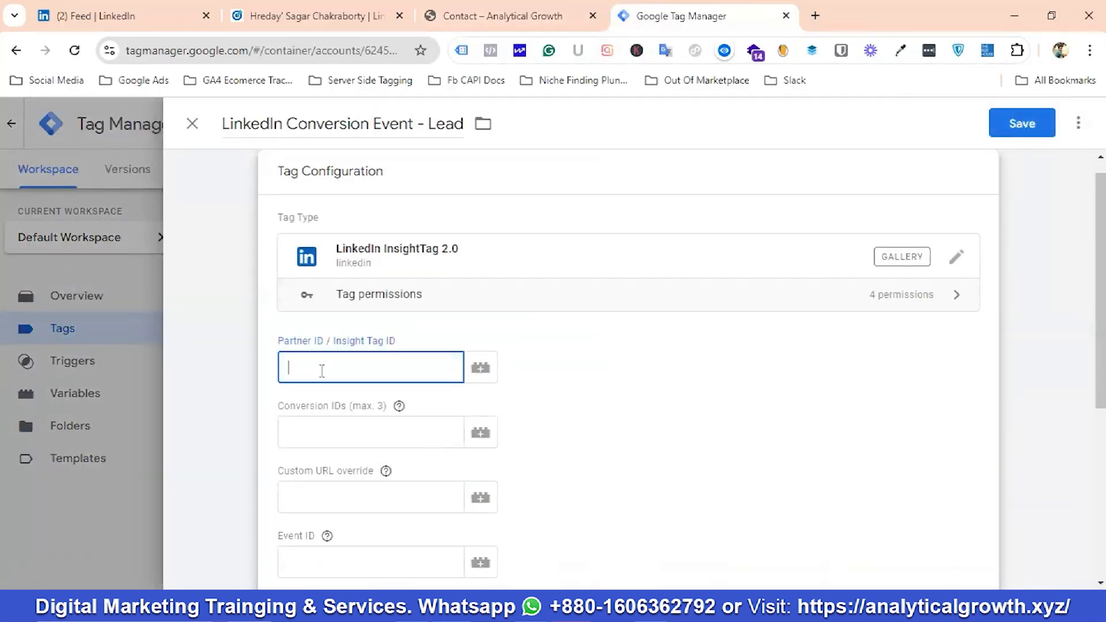
left_click(314, 20)
scroll(389, 357, "up", 5)
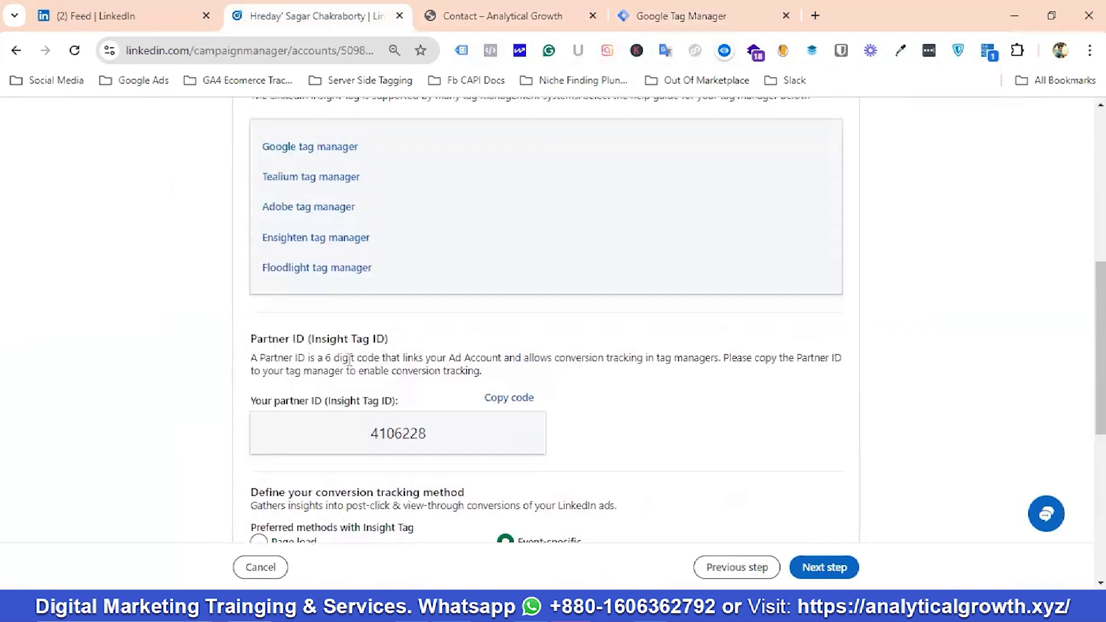
double_click(388, 433)
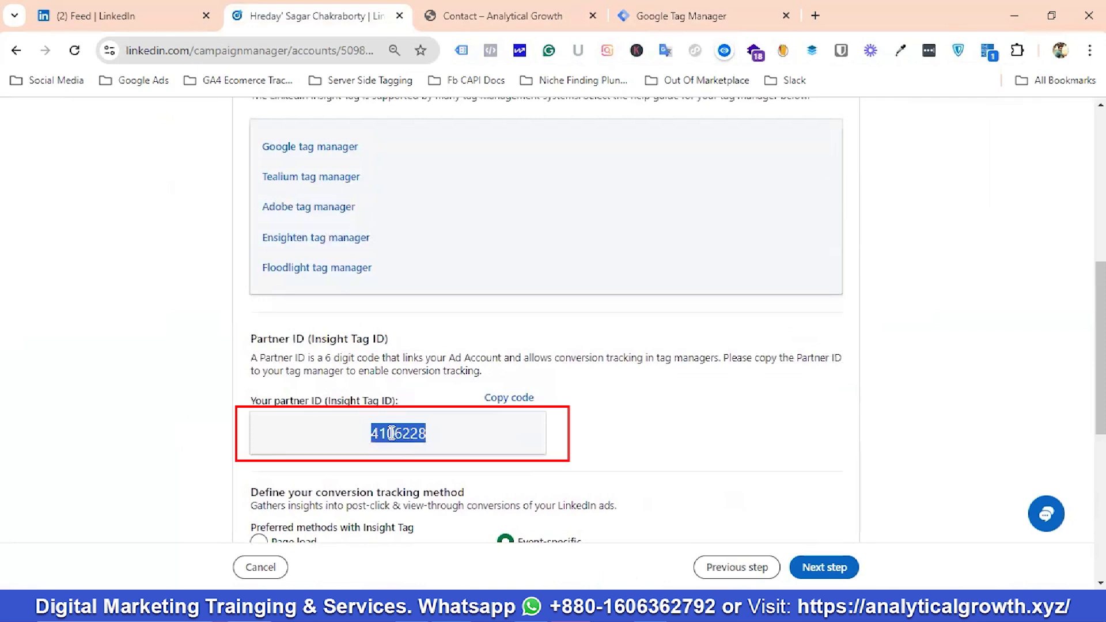
right_click(389, 434)
left_click(363, 437)
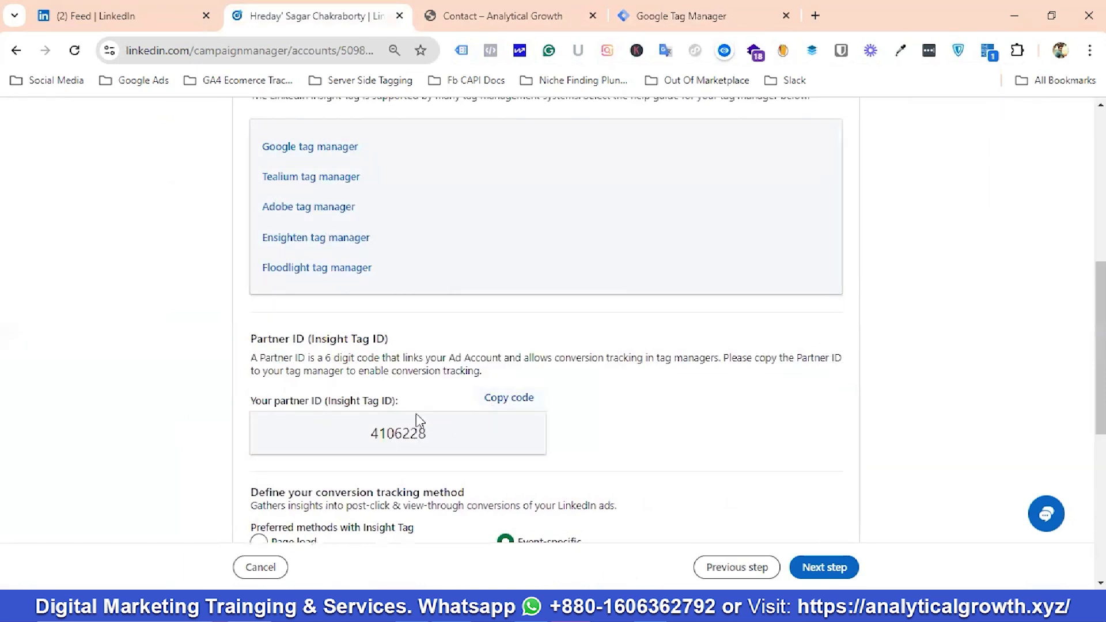
left_click(507, 400)
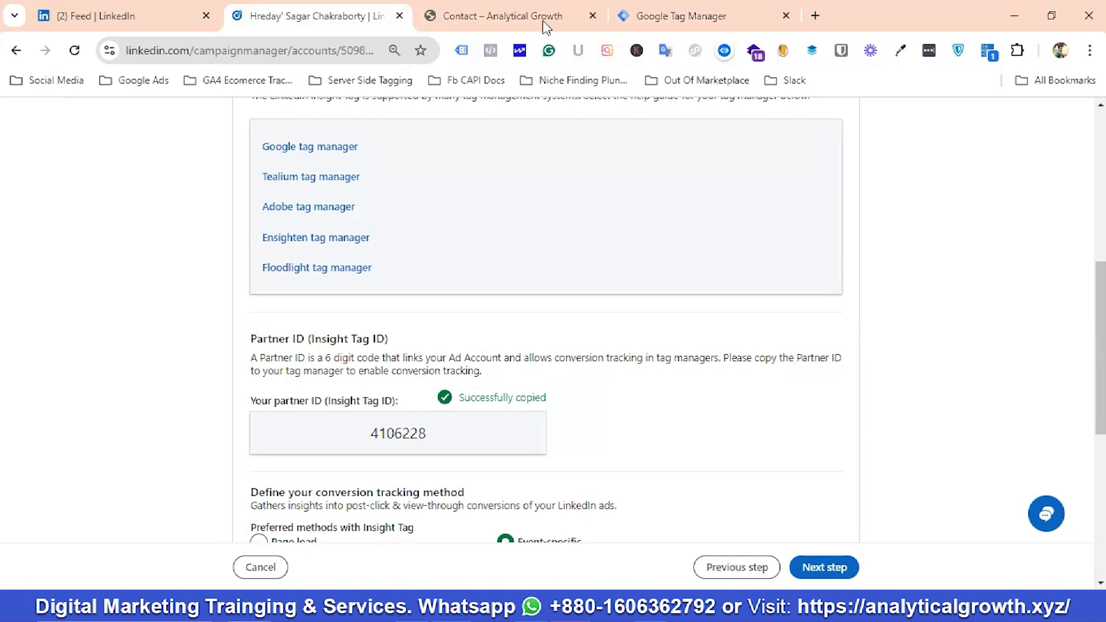
left_click(657, 15)
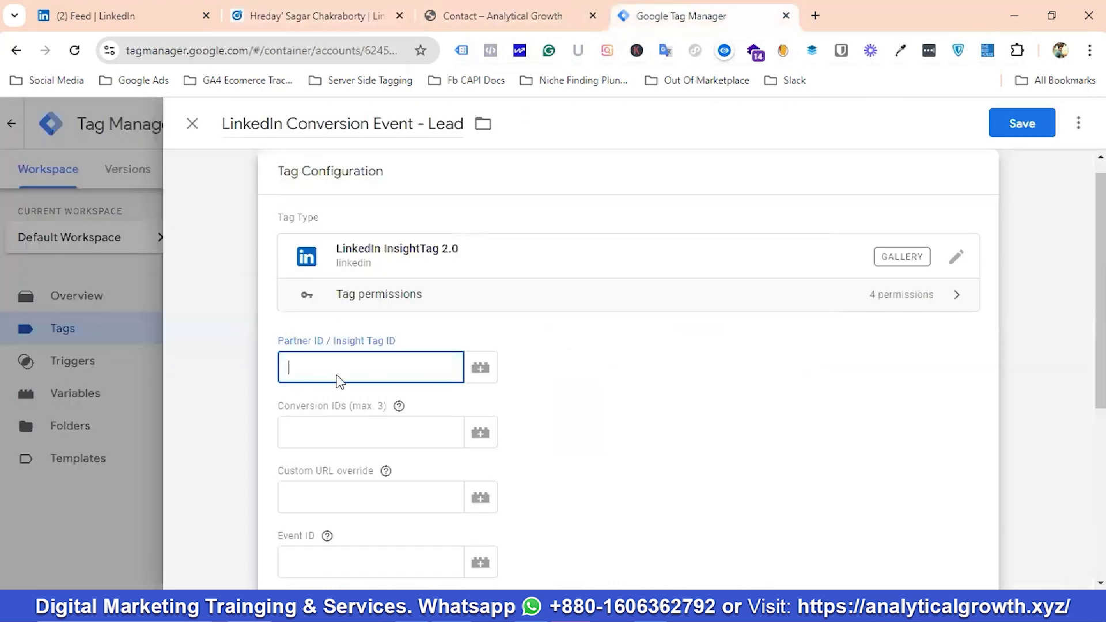
key("ctrl+v")
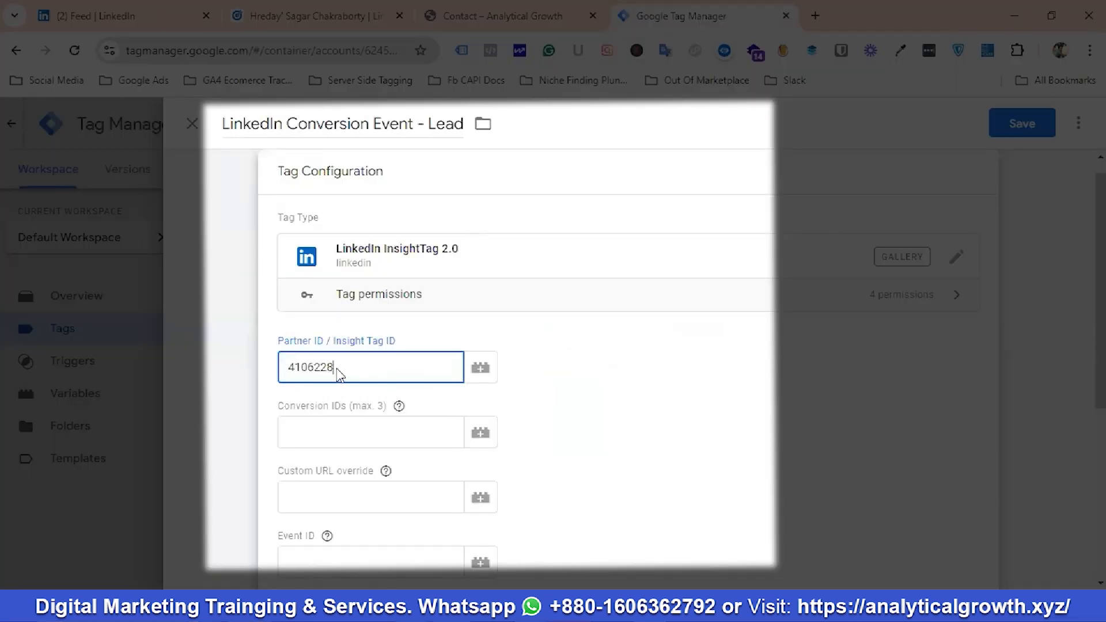
Step: Locate the Conversion ID for Google Tag Manager in Campaign Manager and compare it with the tag's Conversion IDs setting
left_click(317, 432)
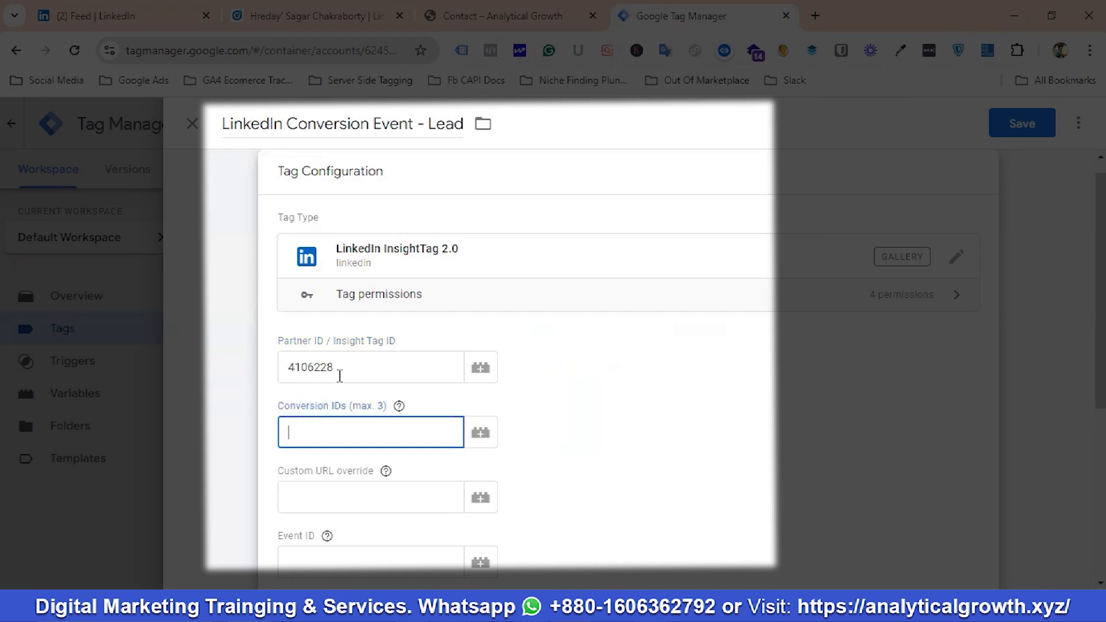
left_click(312, 17)
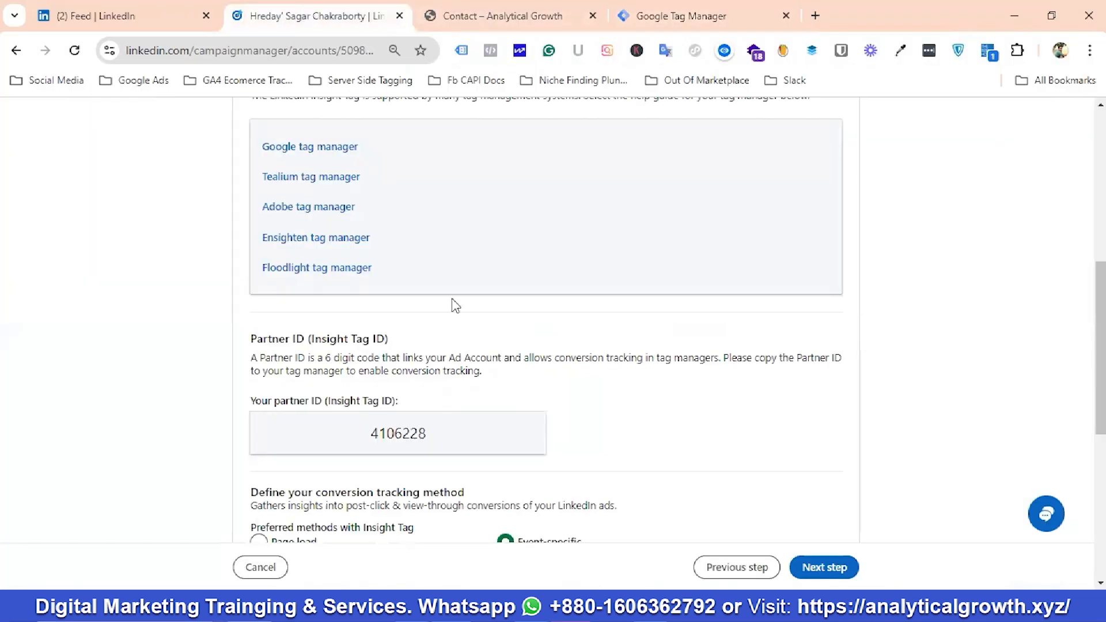
scroll(522, 450, "down", 3)
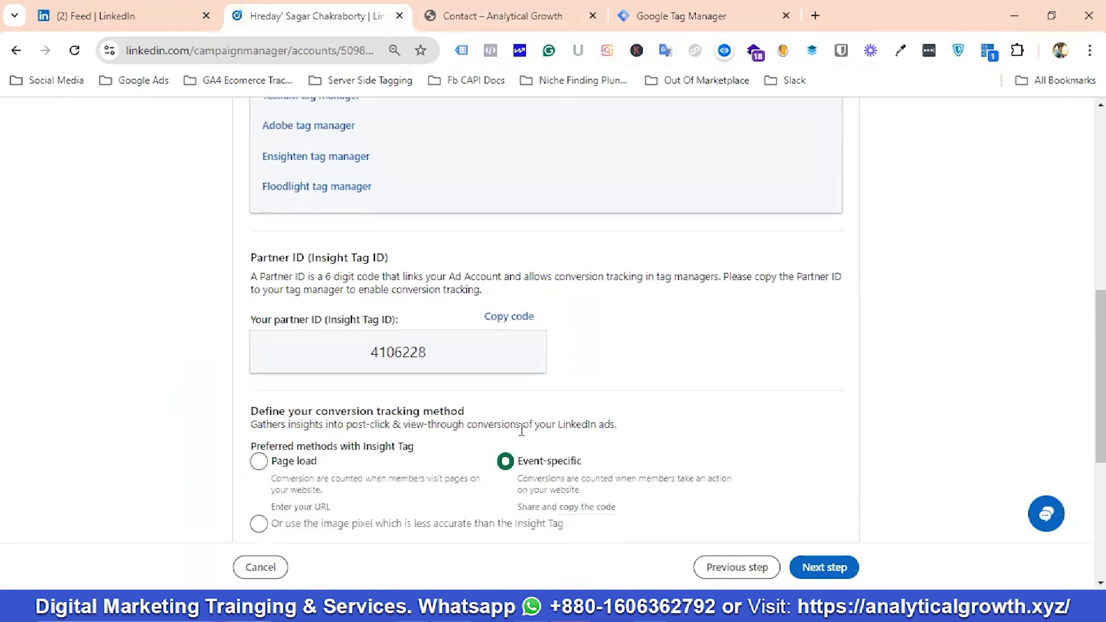
scroll(522, 427, "down", 4)
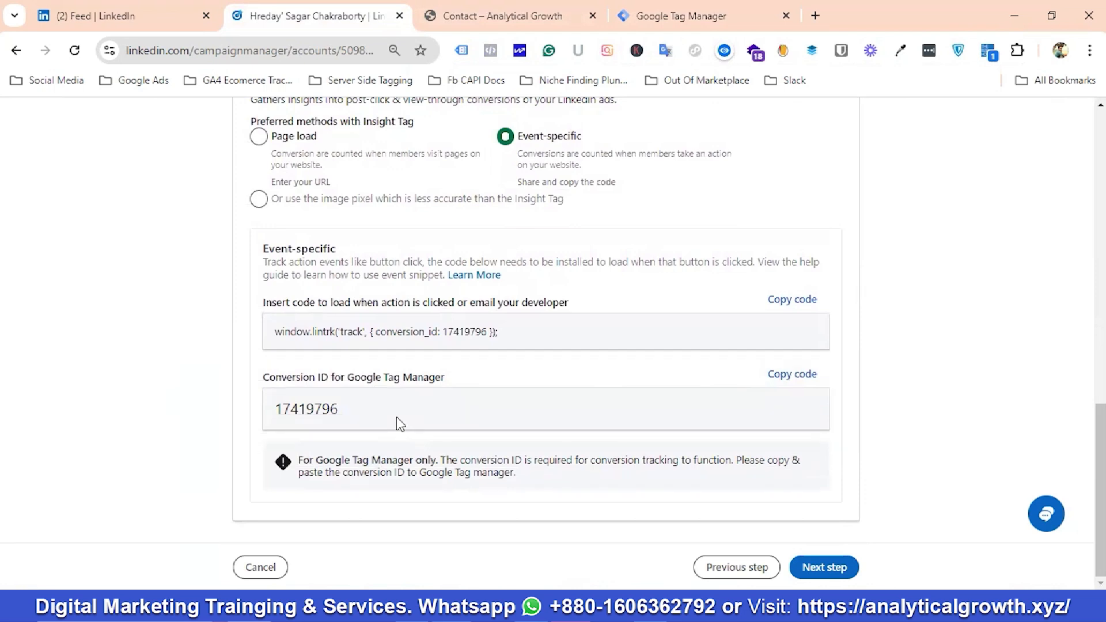
scroll(769, 394, "up", 5)
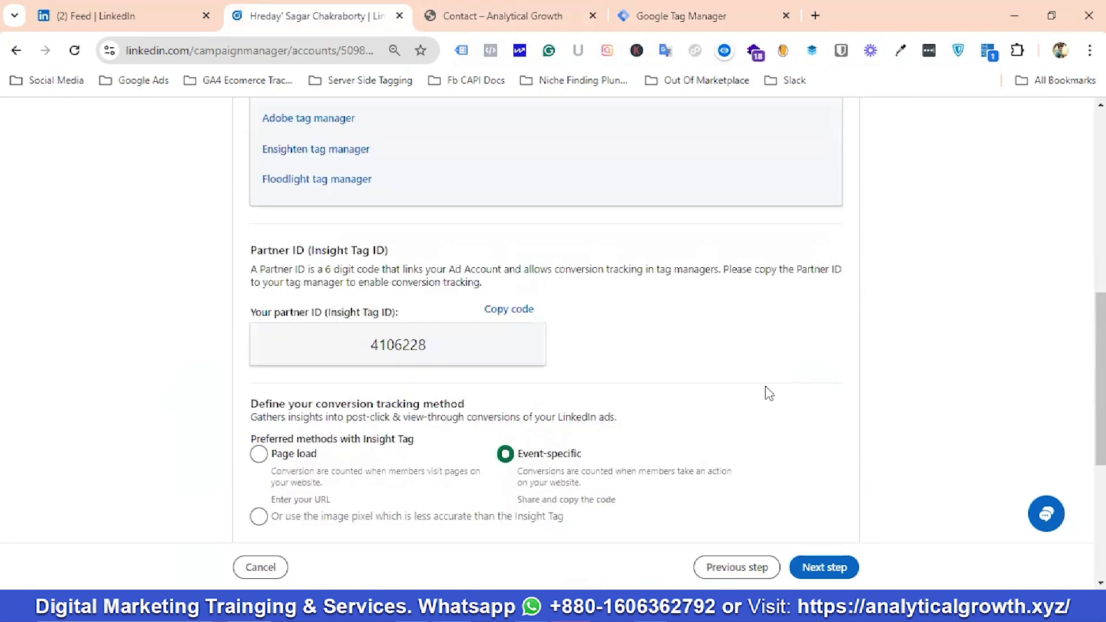
left_click(689, 8)
scroll(390, 415, "down", 2)
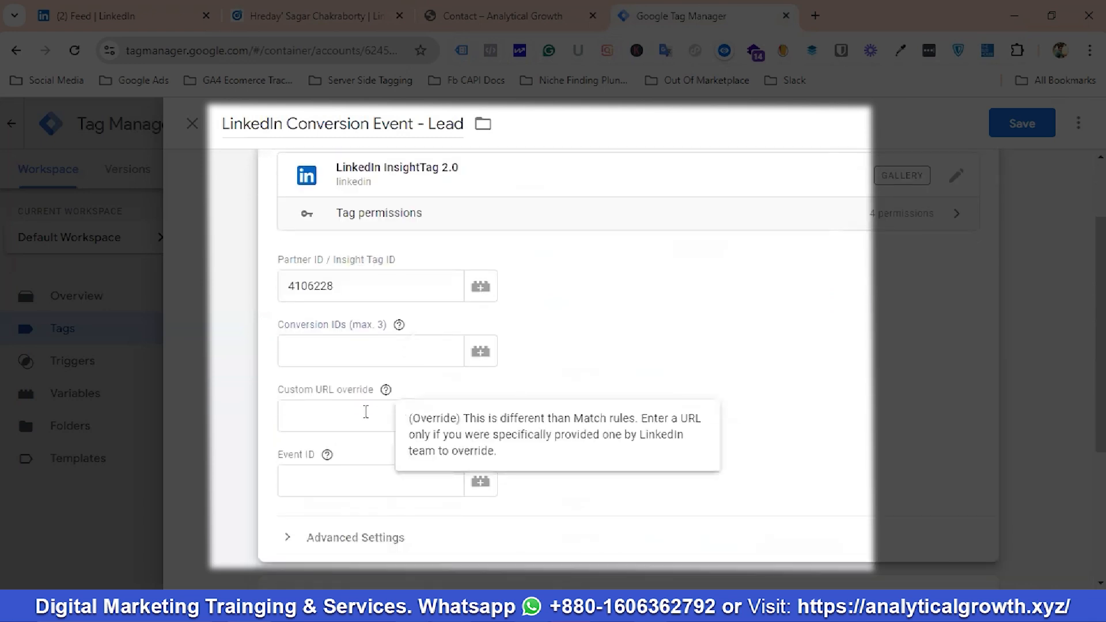
Step: Fill in the tag's Conversion IDs with the copied conversion ID 17419796
left_click(345, 346)
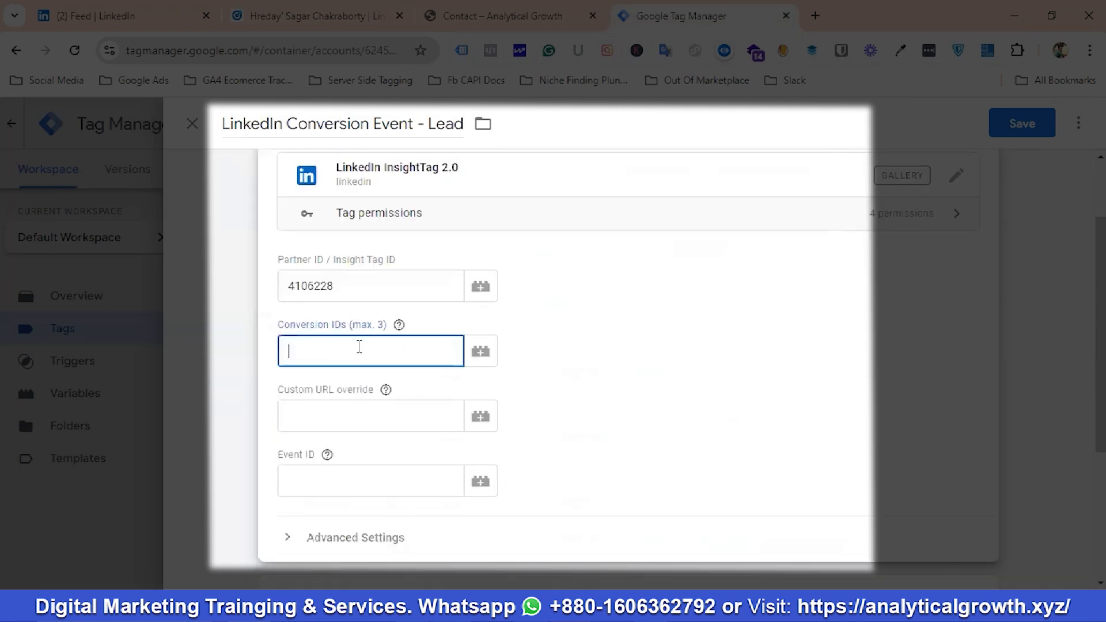
key("ctrl+v")
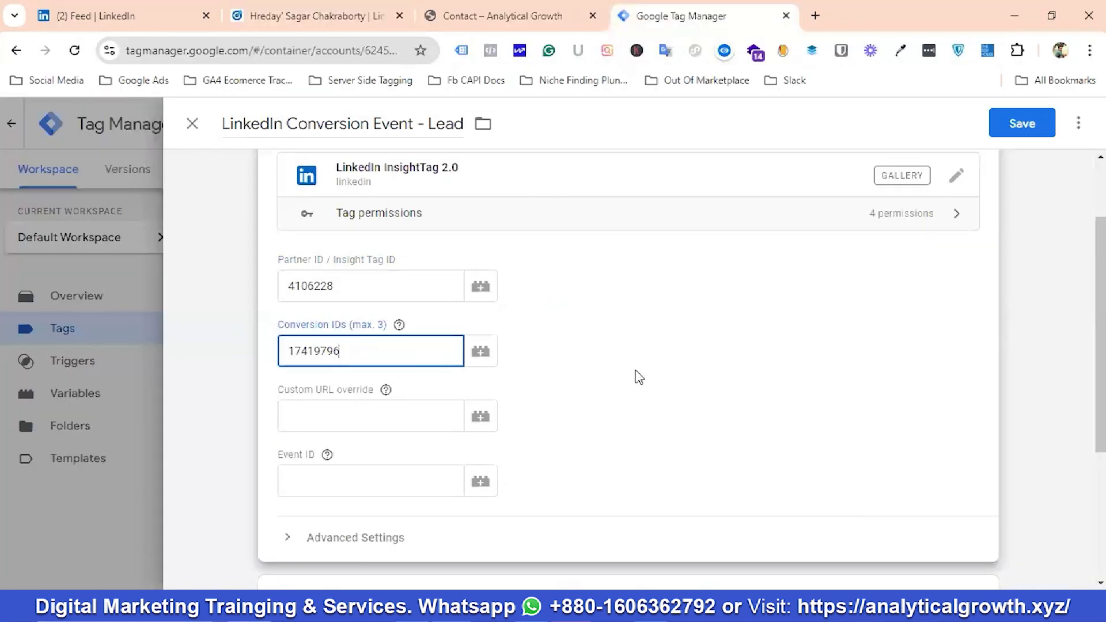
left_click(639, 378)
Step: Assign the All Elements trigger to the "LinkedIn Conversion Event - Lead" tag and save the tag
scroll(635, 375, "down", 2)
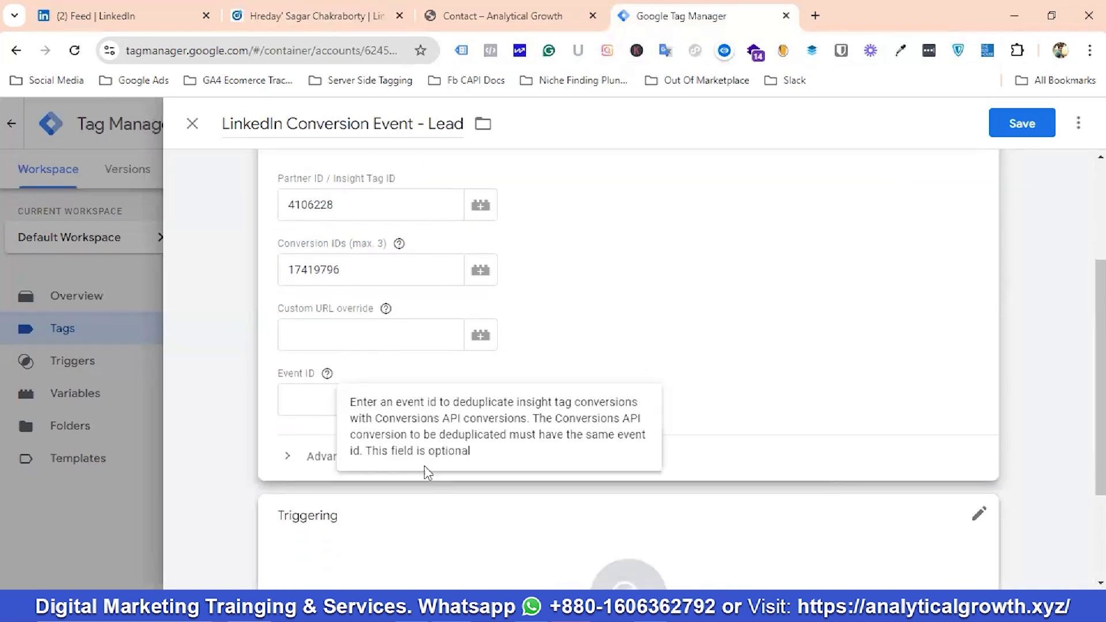
scroll(625, 386, "down", 2)
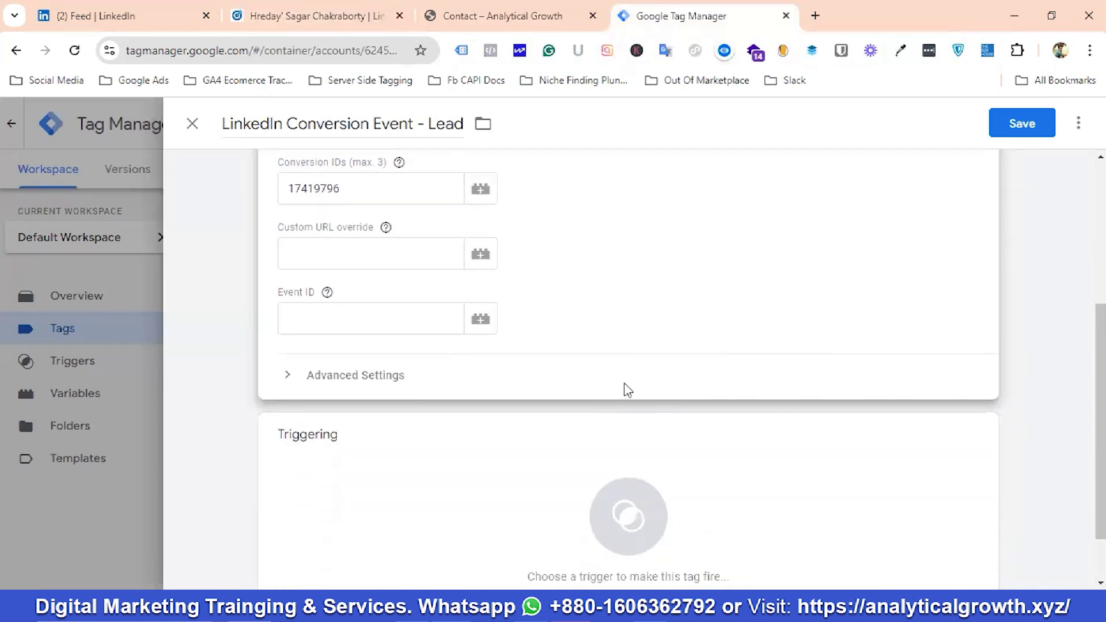
scroll(625, 392, "down", 1)
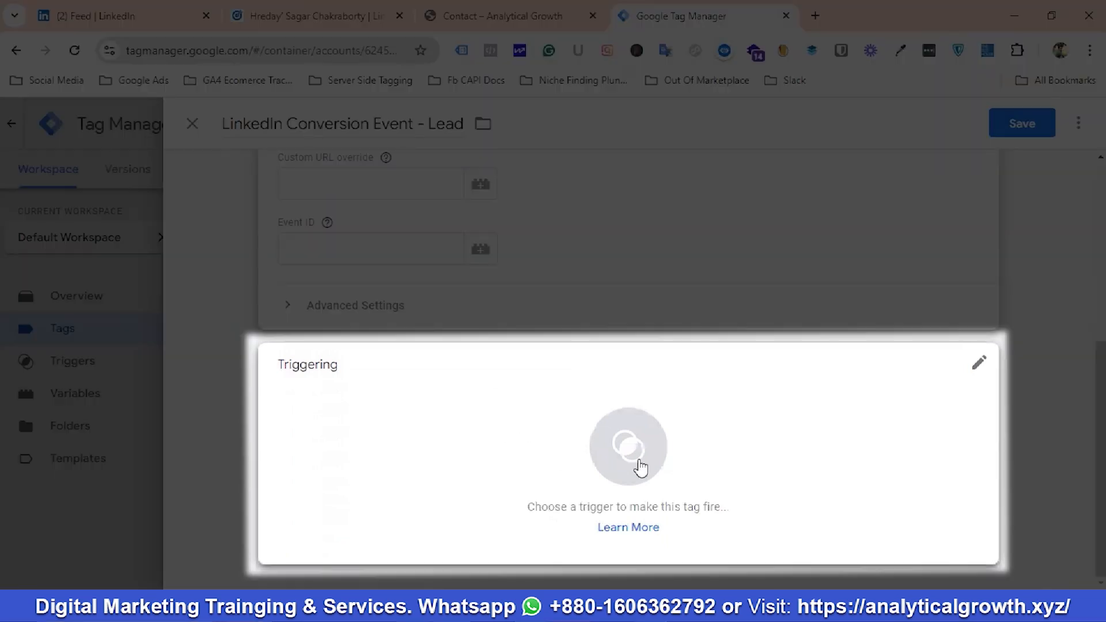
left_click(634, 466)
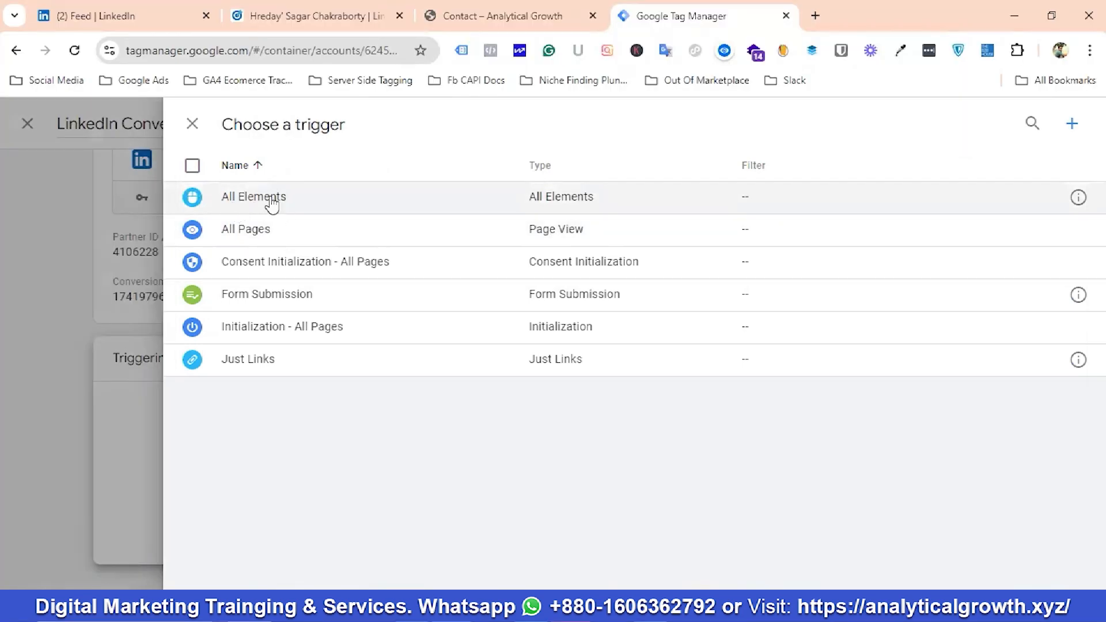
left_click(271, 199)
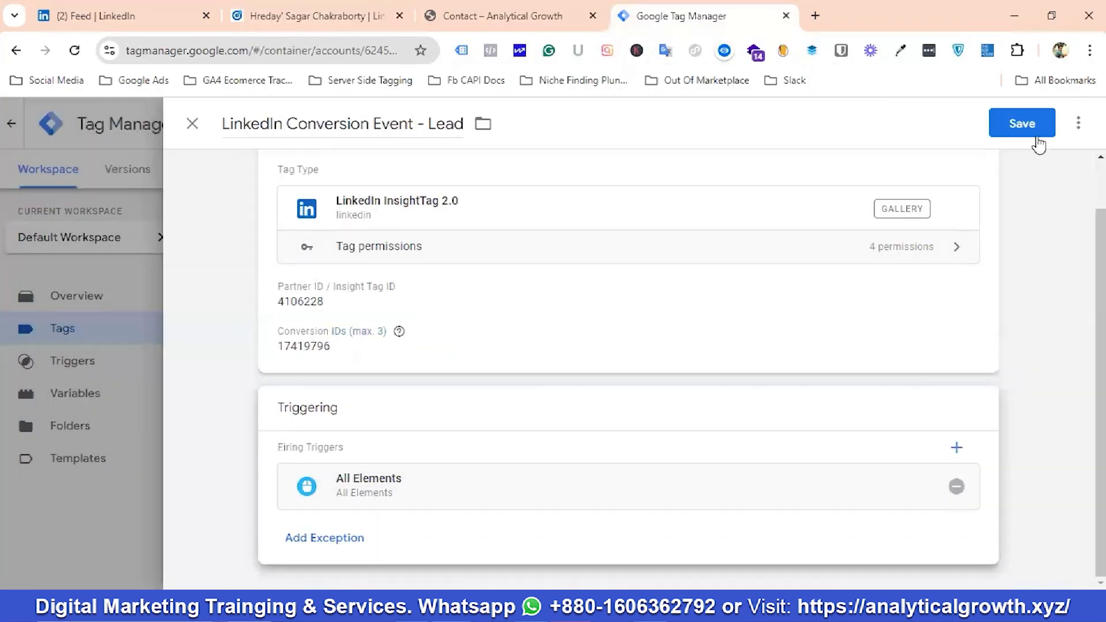
left_click(1022, 126)
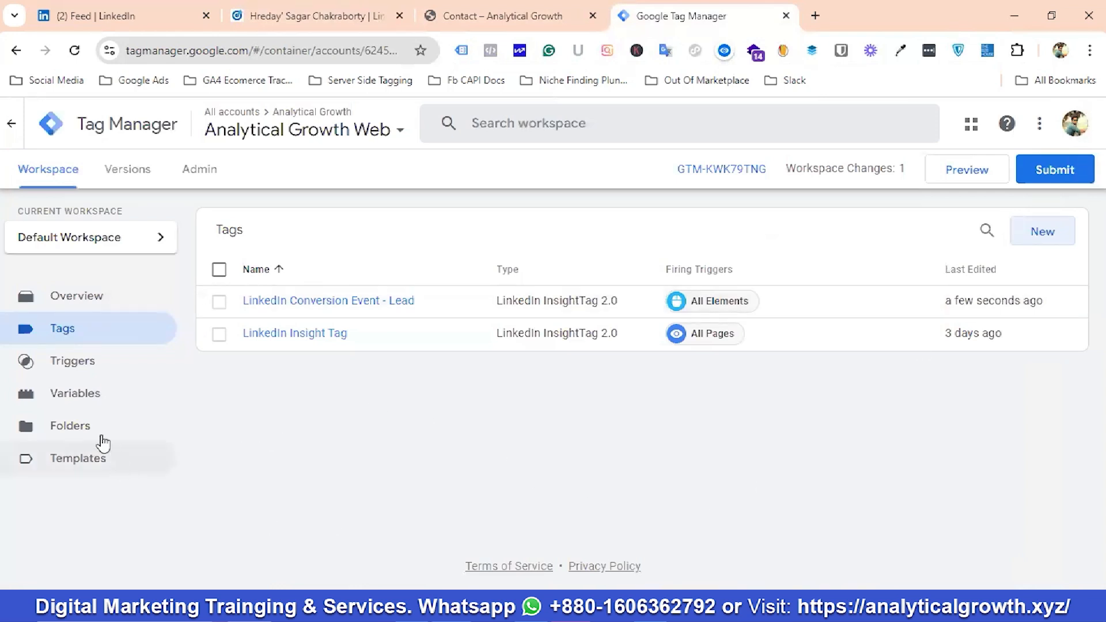
left_click(969, 174)
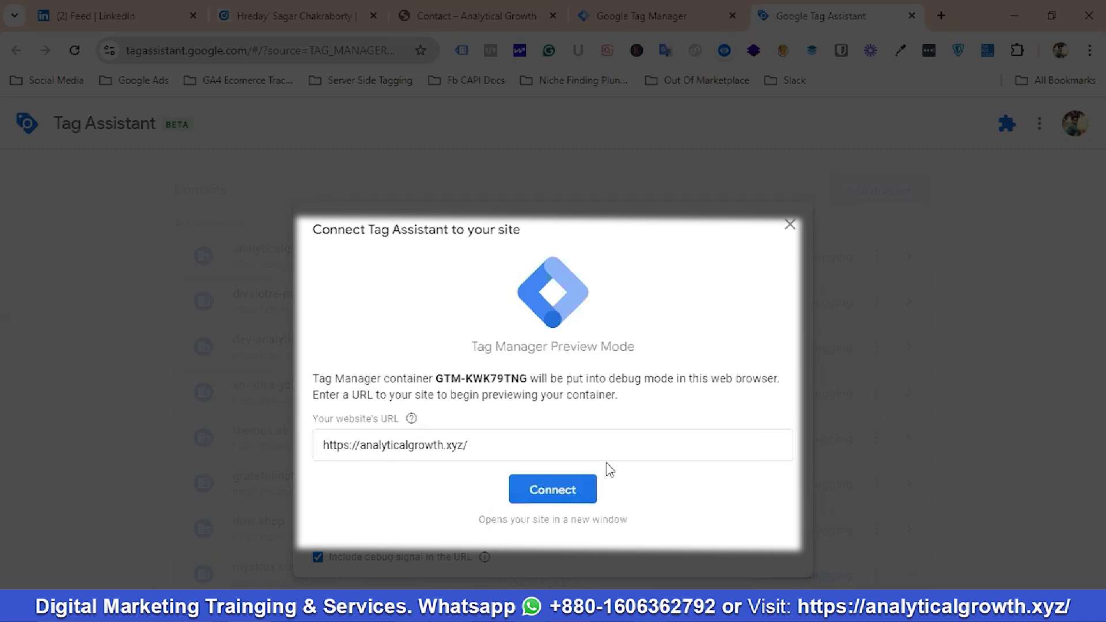
left_click(554, 490)
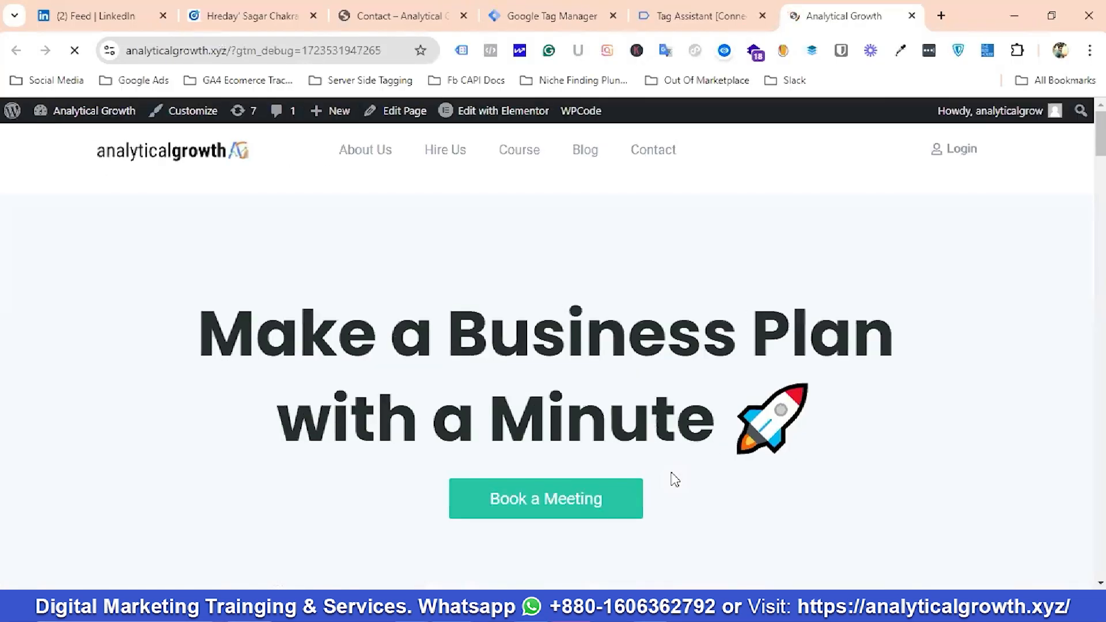
left_click(656, 159)
Step: Fill in the contact form's Name and Email with the saved name and e-mail address
scroll(320, 436, "down", 5)
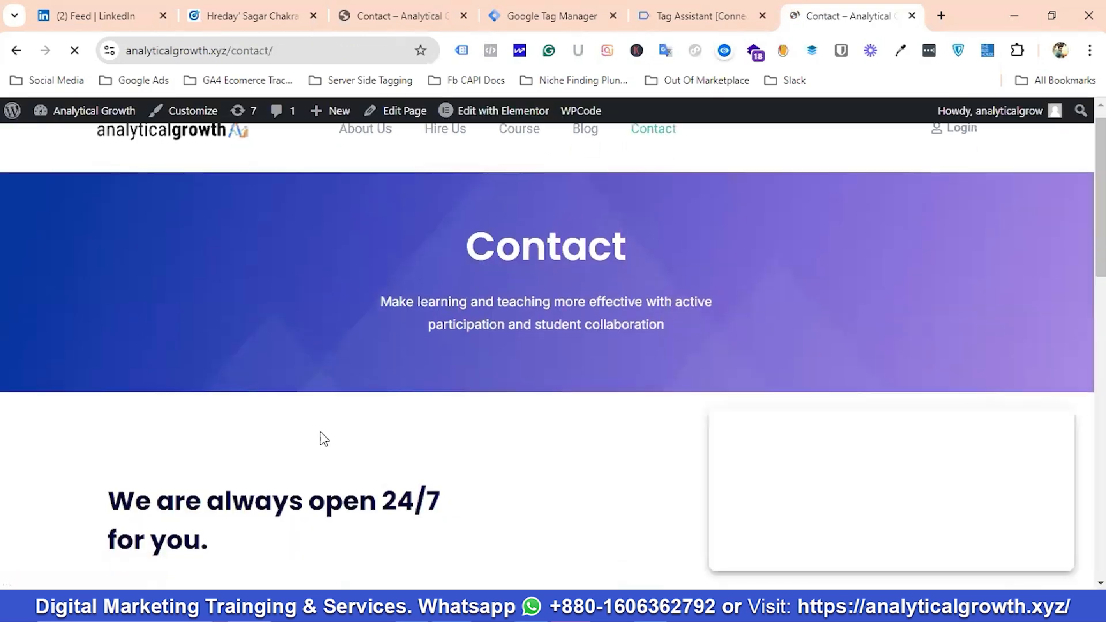
left_click(267, 358)
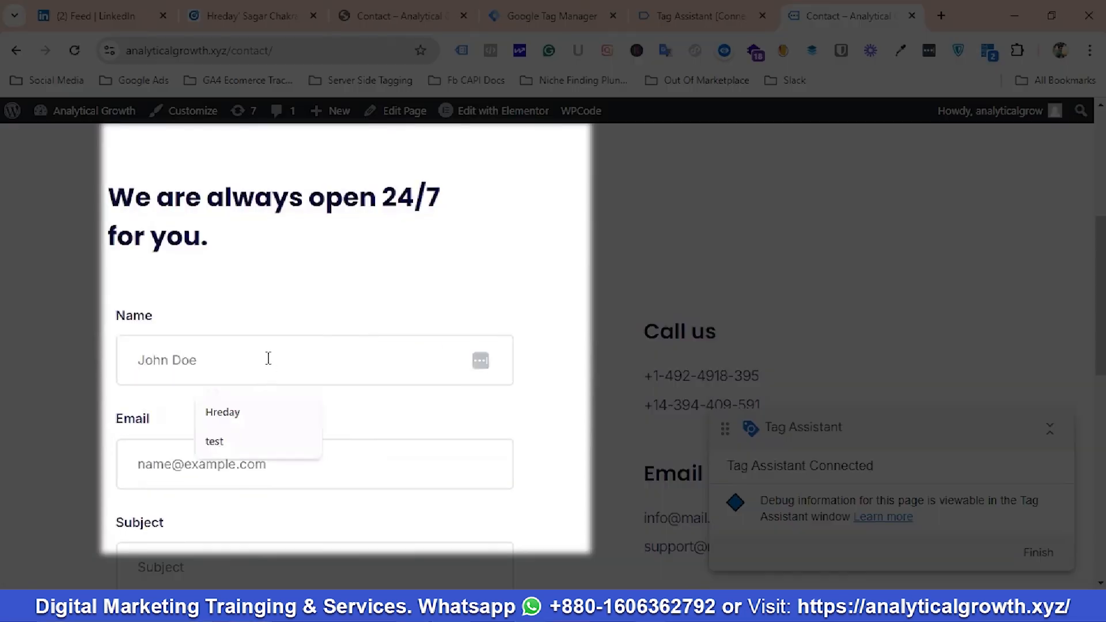
left_click(233, 412)
scroll(254, 403, "down", 2)
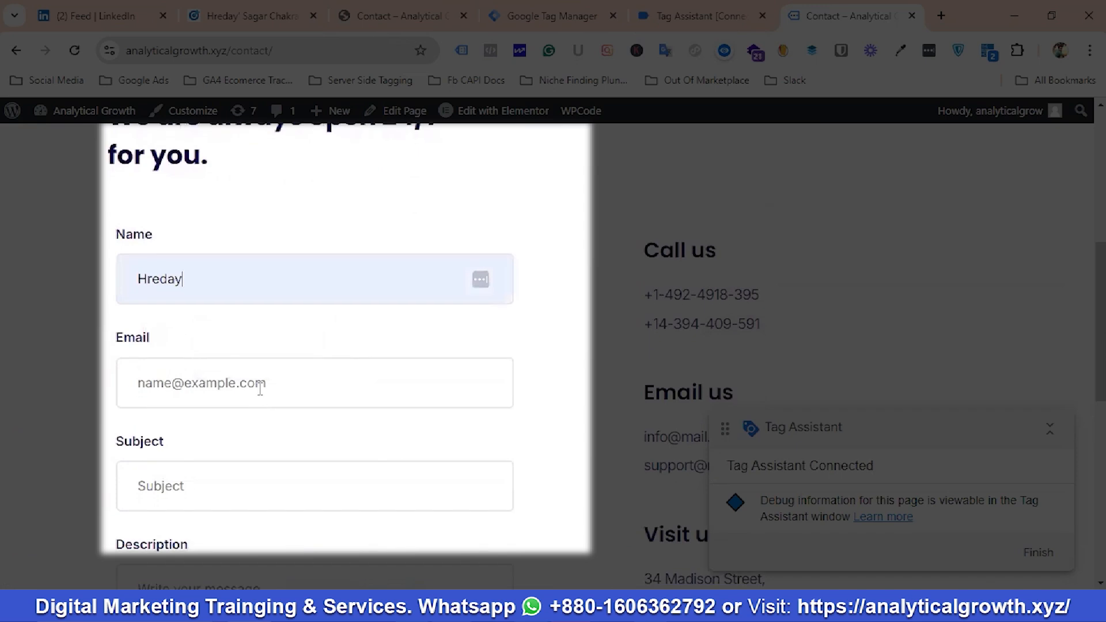
left_click(257, 383)
left_click(266, 436)
scroll(264, 369, "down", 3)
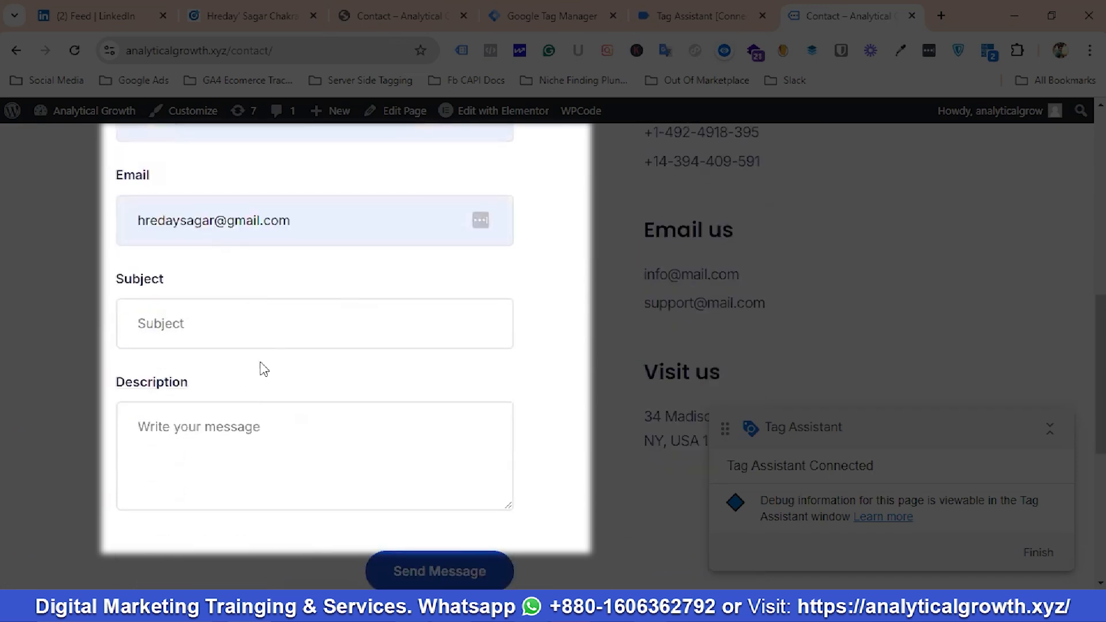
Step: Enter "Testing" as the contact form's subject
left_click(275, 339)
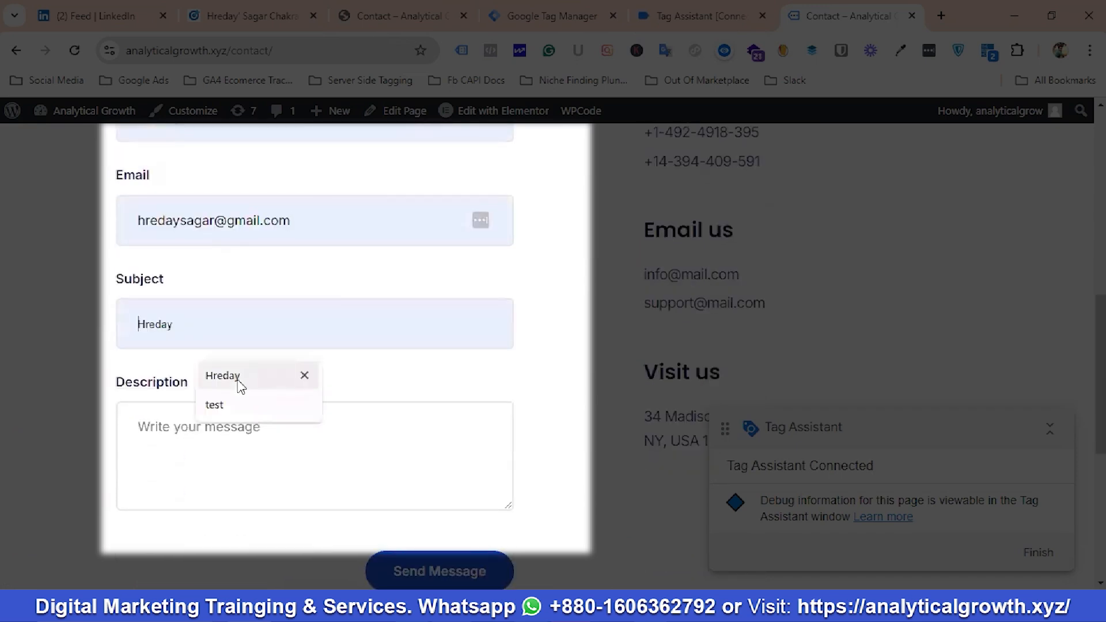
left_click(239, 383)
scroll(254, 383, "down", 1)
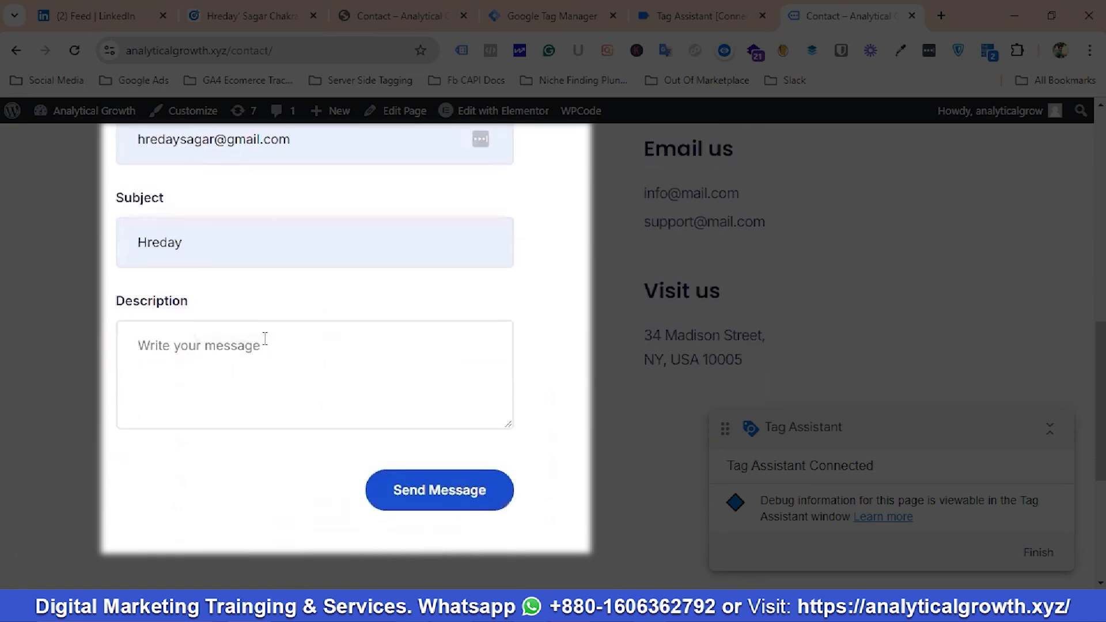
key("BackSpace")
key("BackSpace")
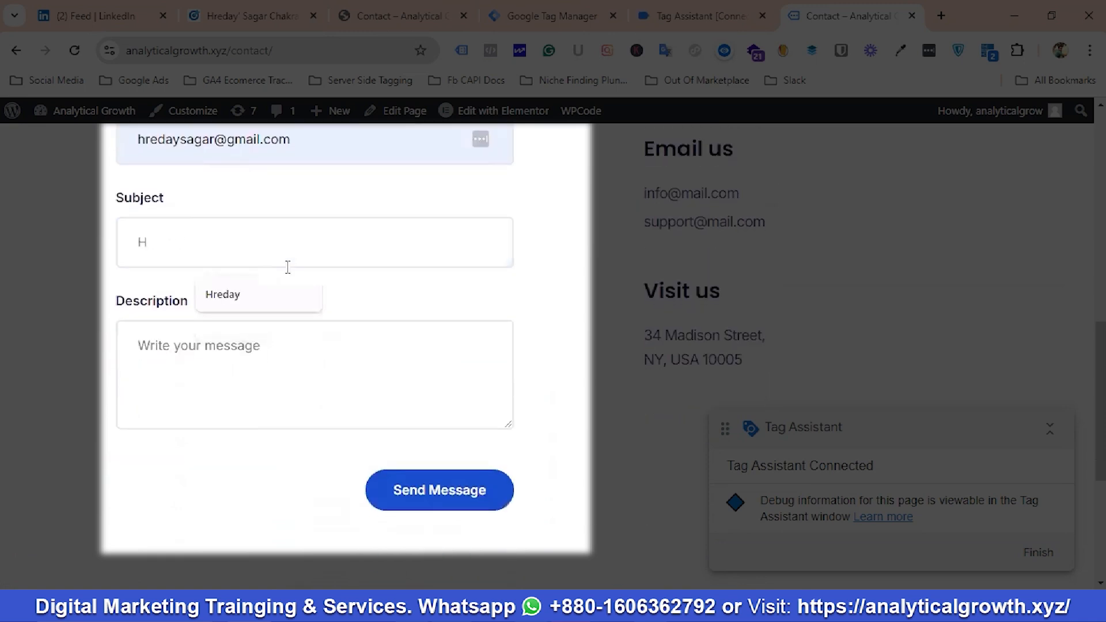
key("BackSpace")
type("Test")
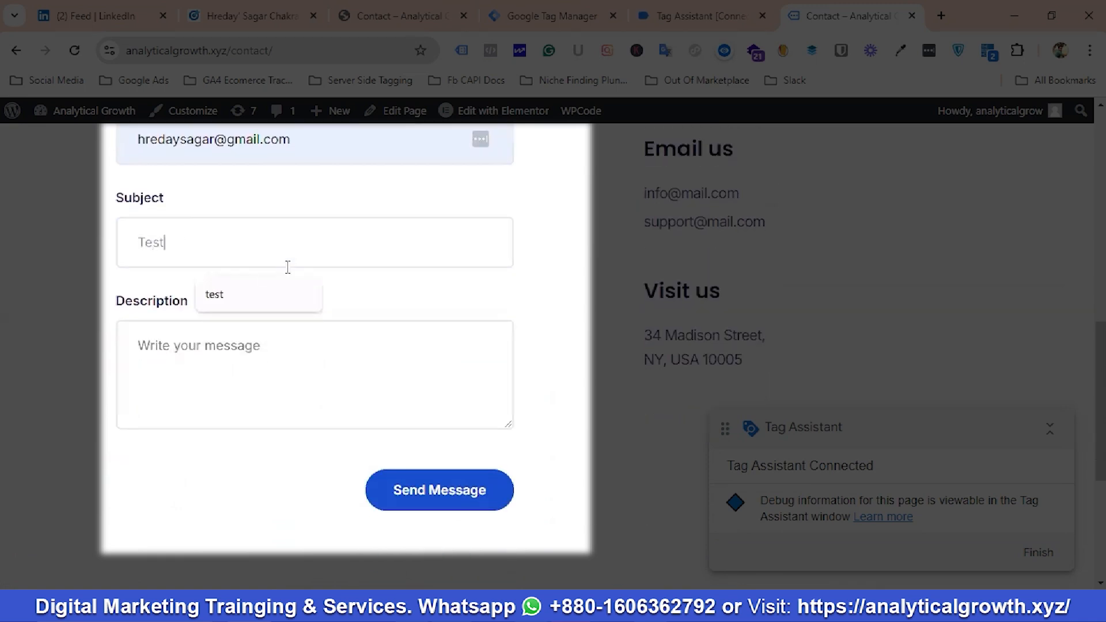
type("ing")
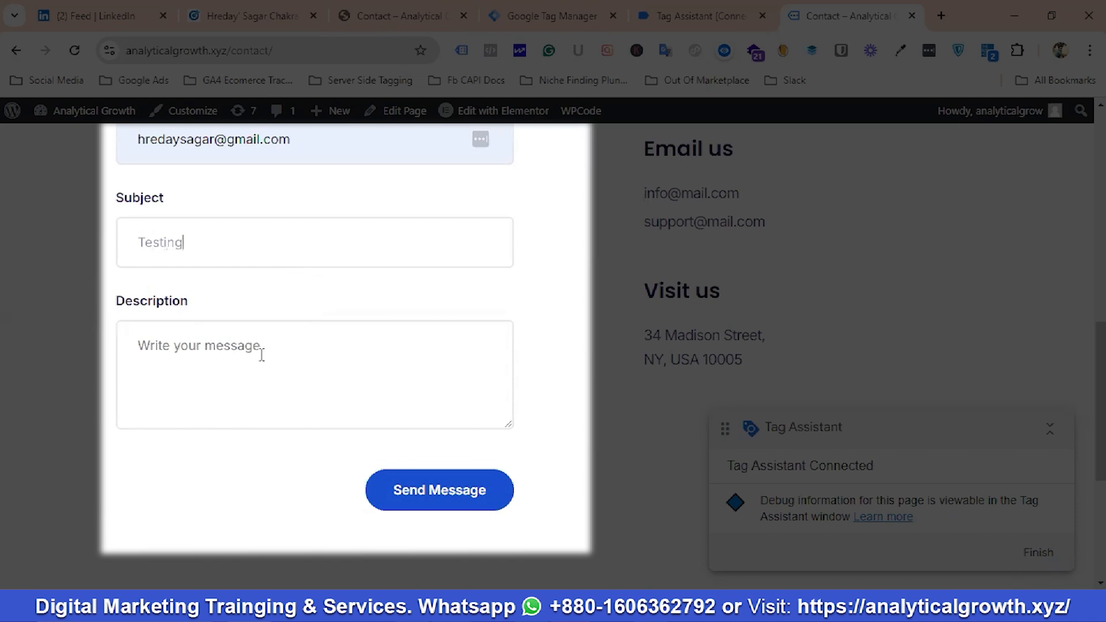
Step: Enter "Testing" as the form's description and send the message
left_click(262, 355)
type("Tsting")
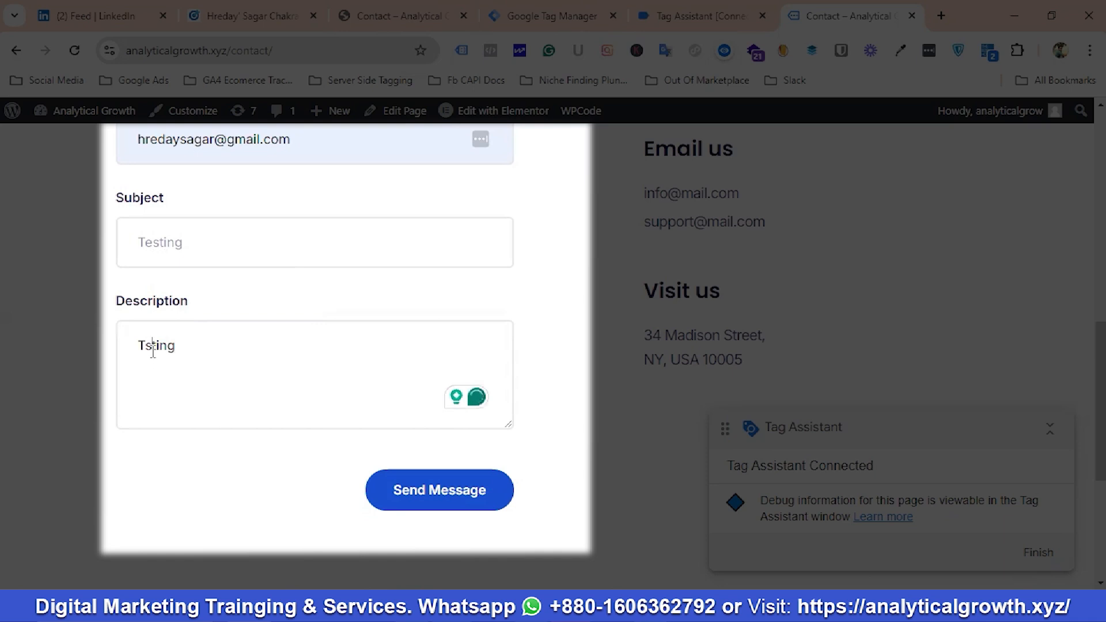
type("e")
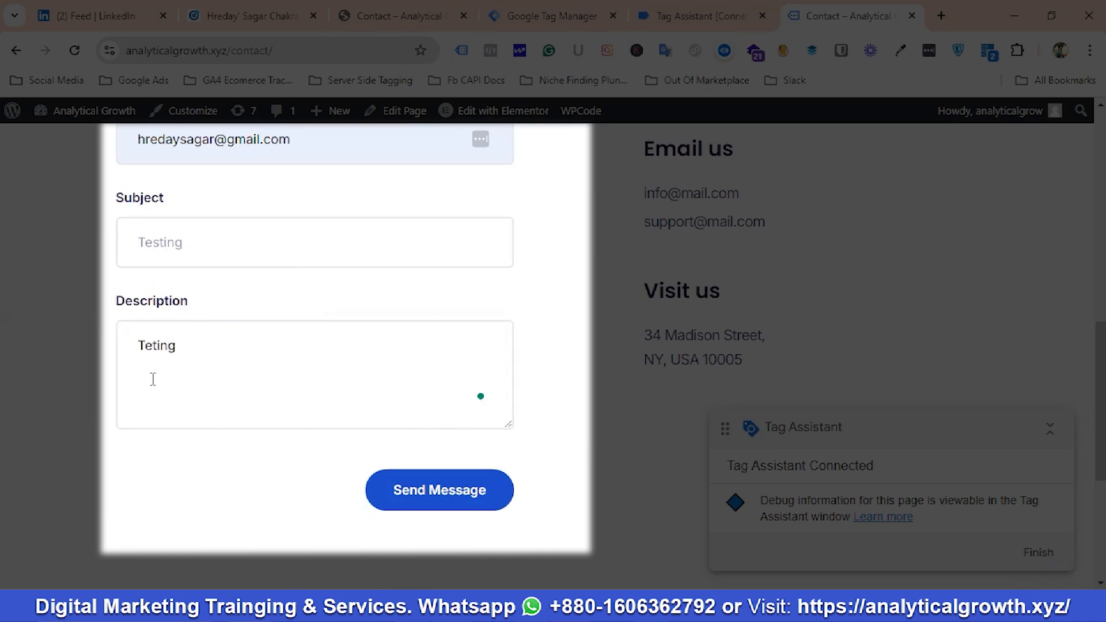
type("s")
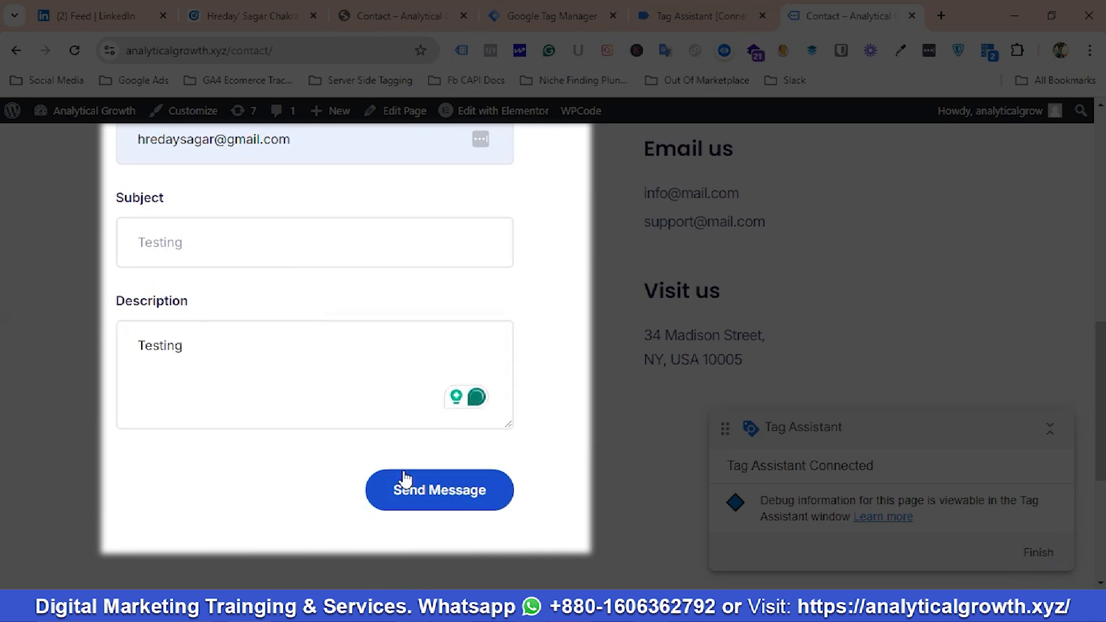
left_click(446, 495)
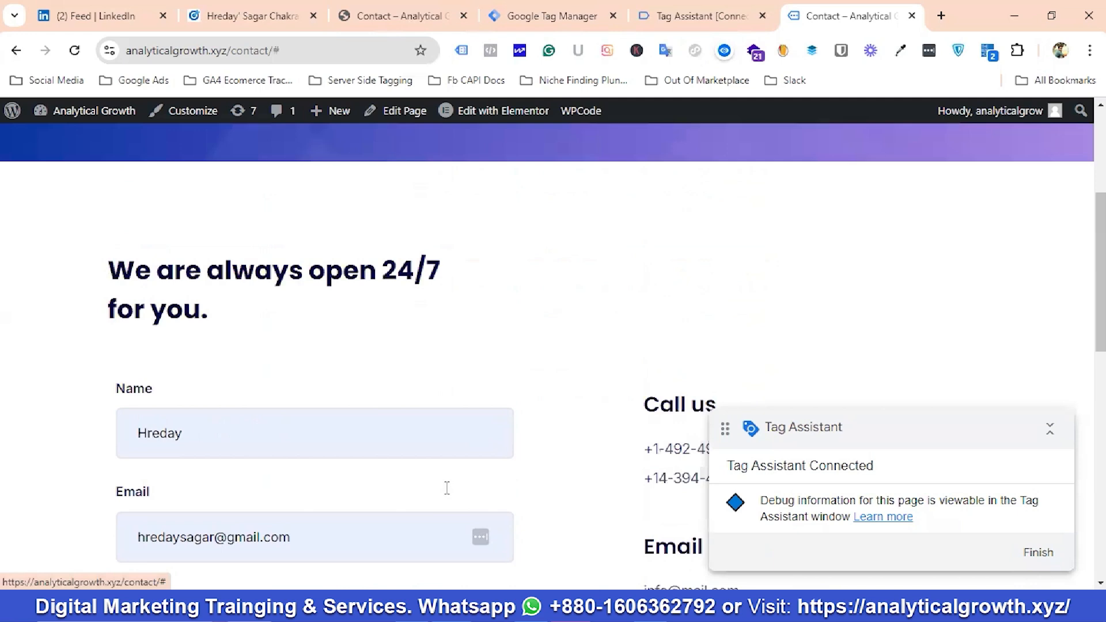
Step: Switch to Tag Assistant and examine the variable values of the Link Click event, including Click Classes, Click Text and Click URL
left_click(693, 15)
left_click(549, 410)
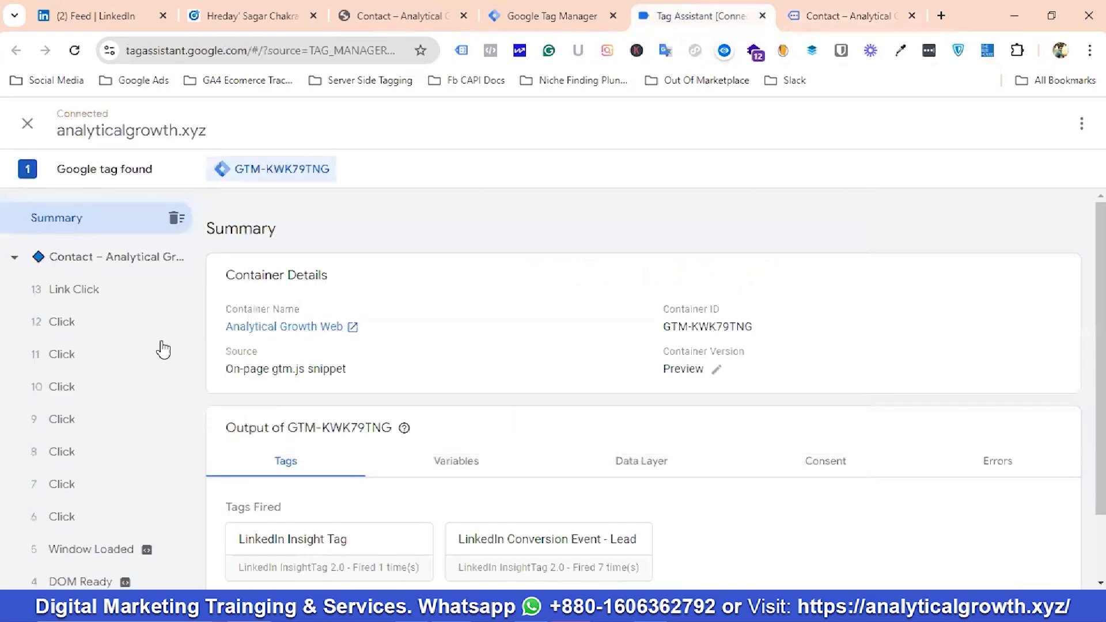
left_click(85, 295)
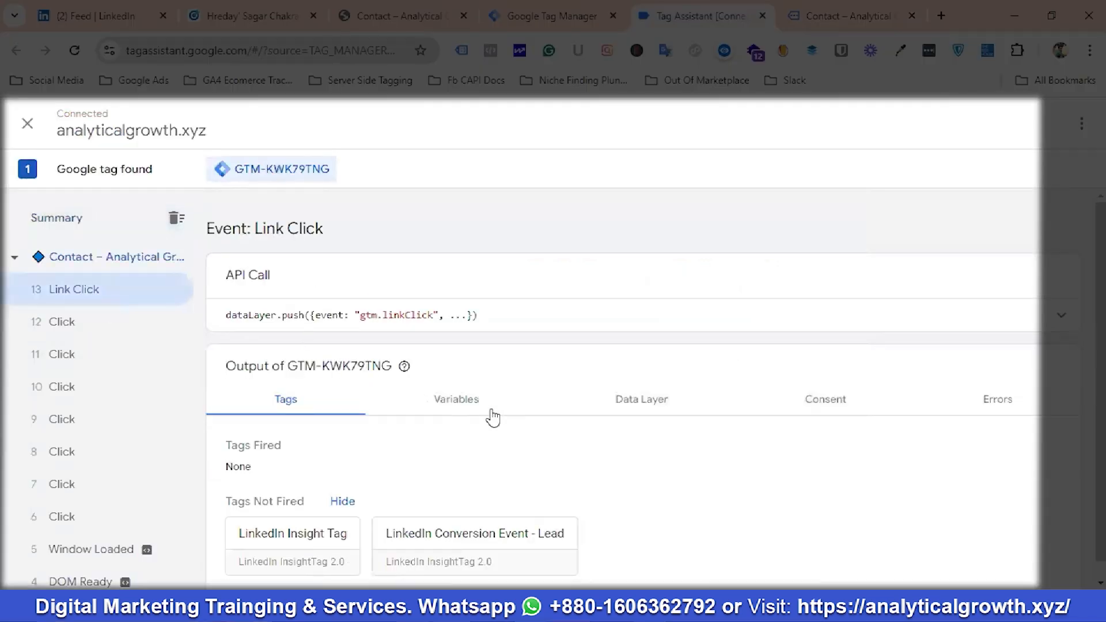
left_click(459, 402)
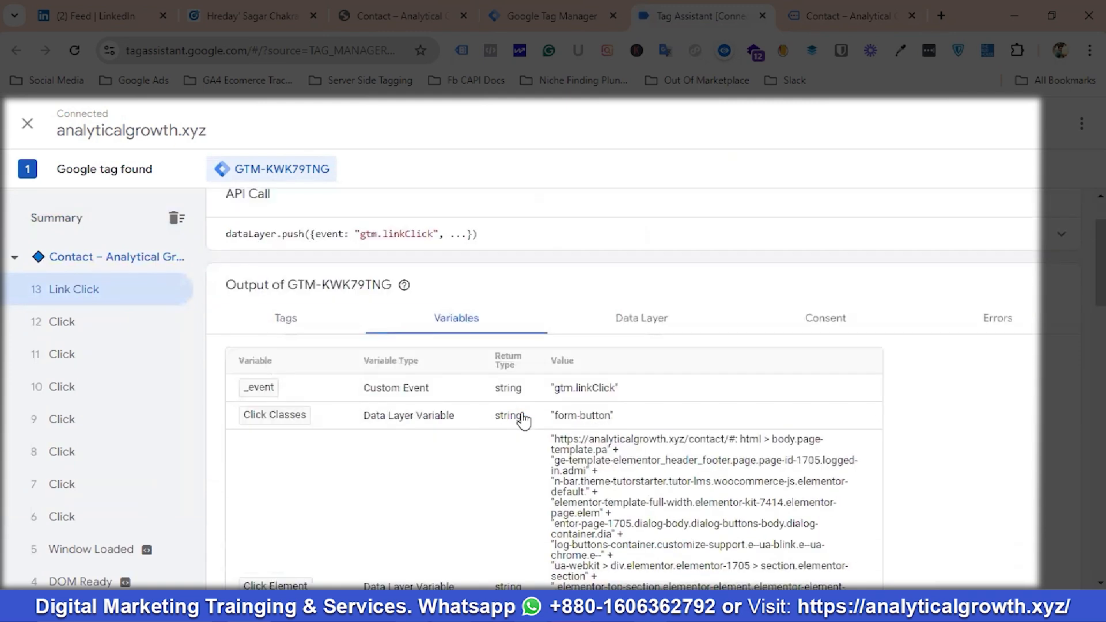
scroll(506, 414, "down", 1)
scroll(451, 435, "down", 5)
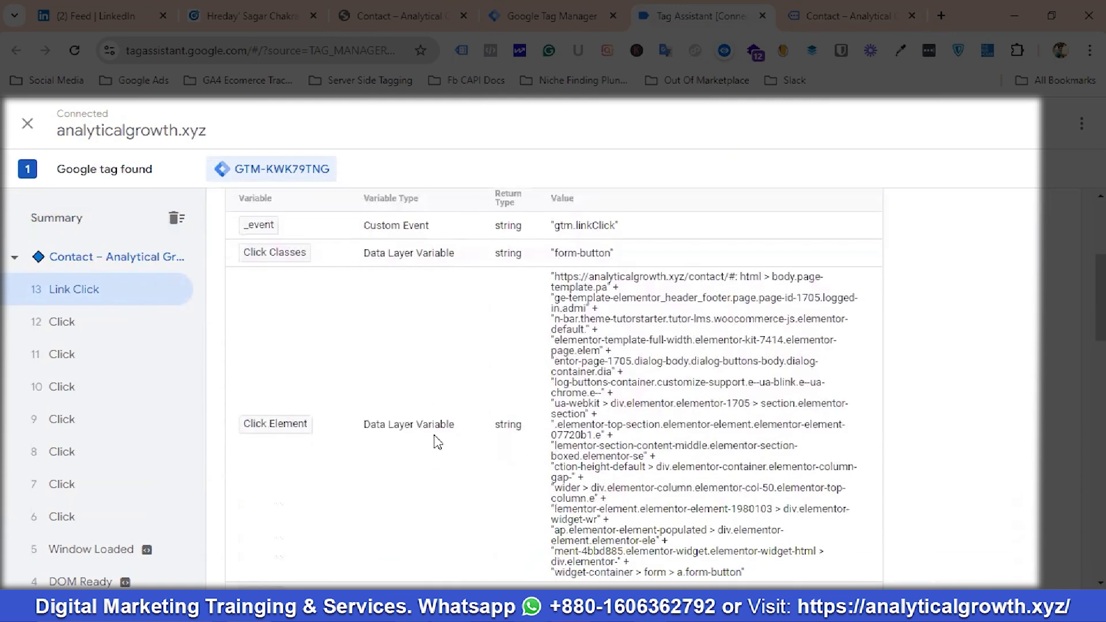
scroll(578, 461, "down", 2)
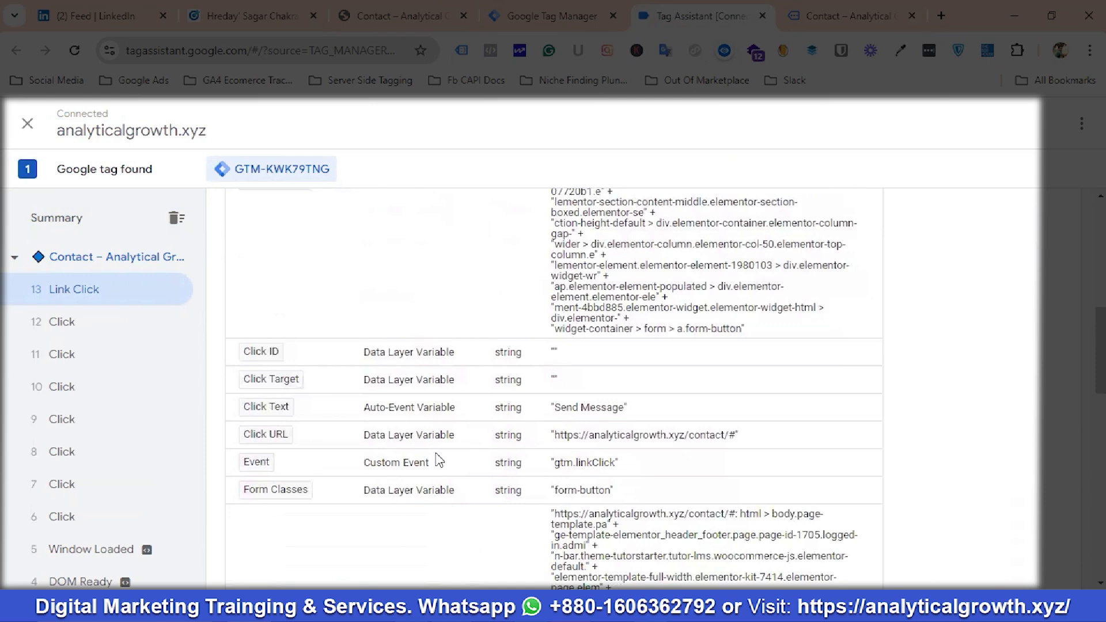
scroll(438, 460, "up", 5)
scroll(357, 411, "up", 2)
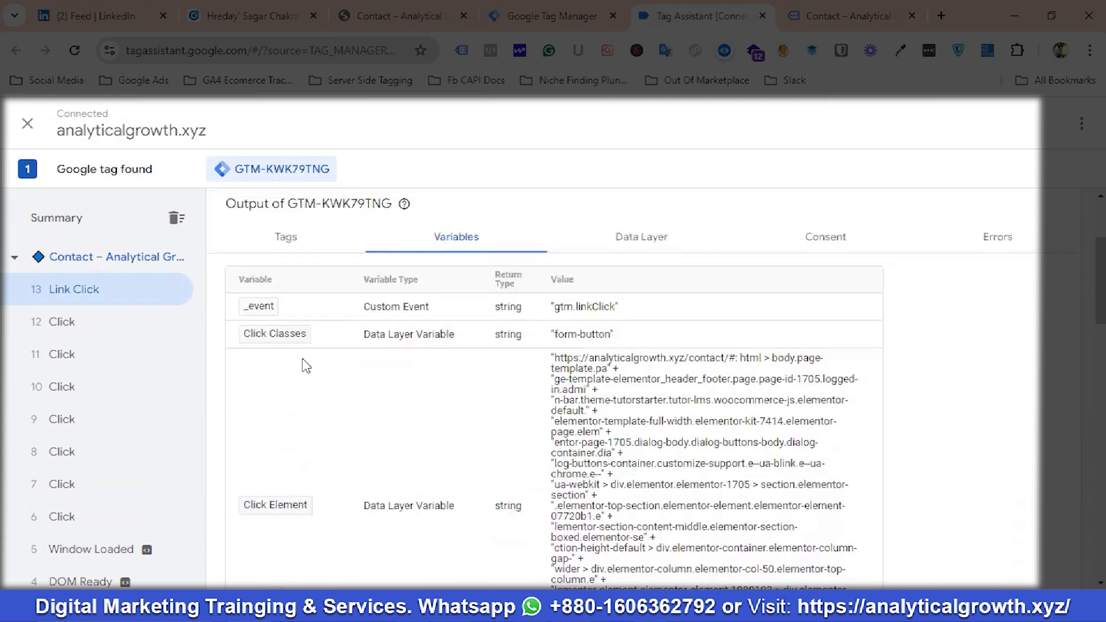
scroll(634, 358, "down", 5)
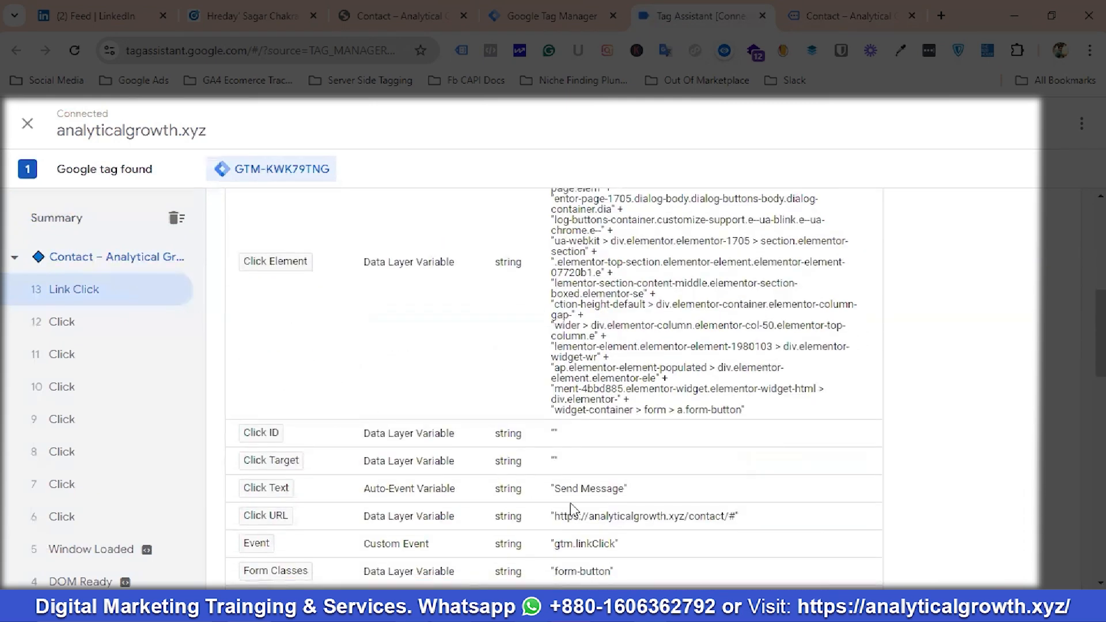
scroll(353, 510, "down", 3)
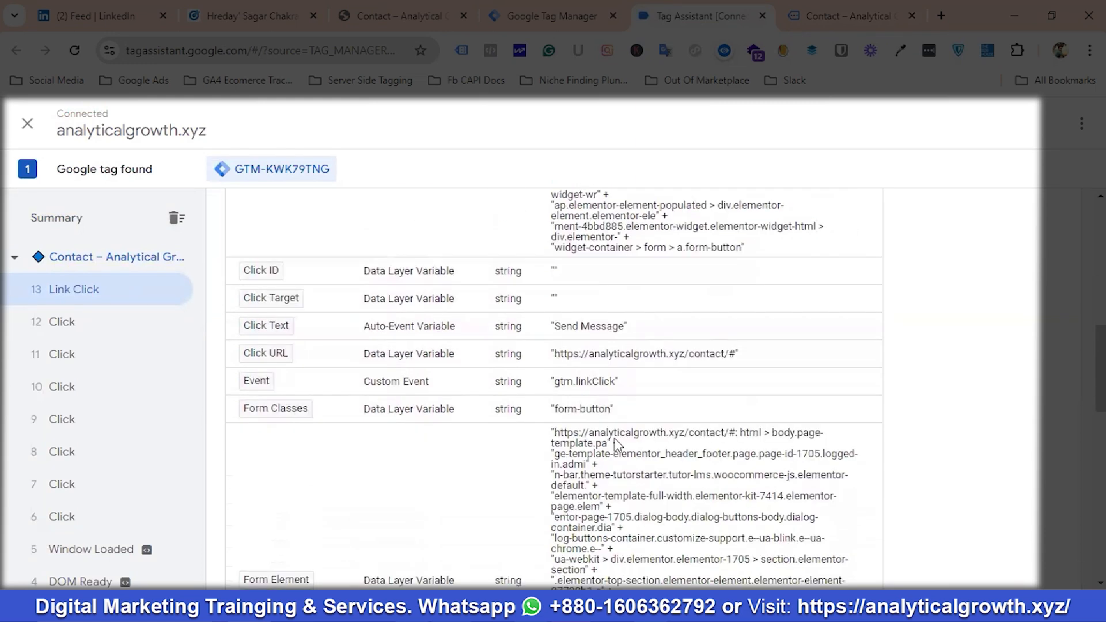
scroll(616, 444, "up", 2)
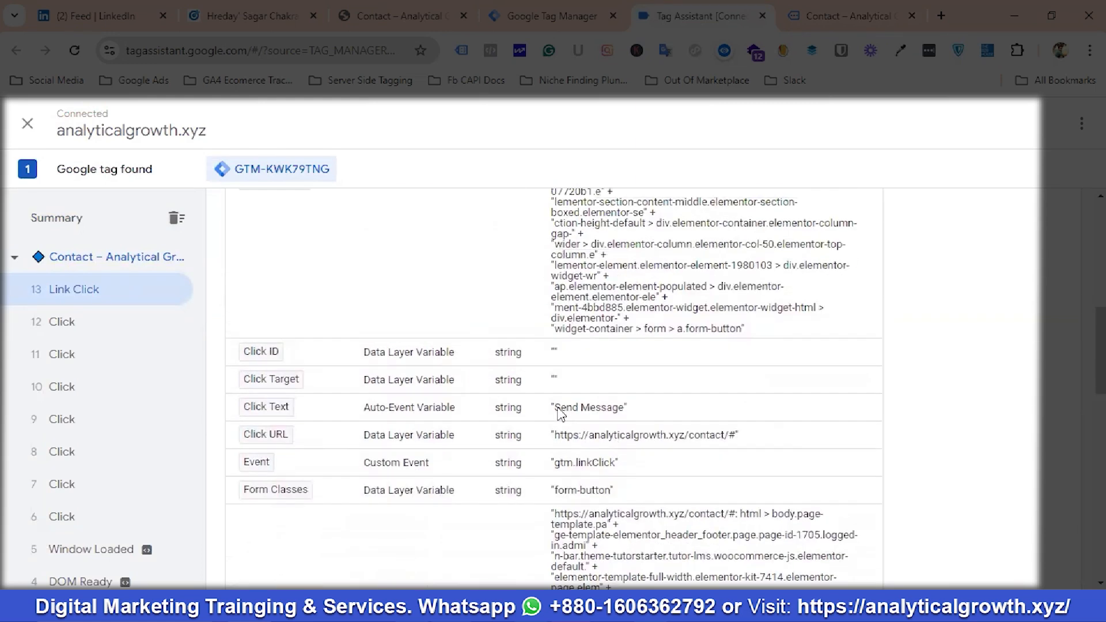
Step: Copy the Click Text value "Send Message" from the Link Click variables and switch back to Google Tag Manager
left_click_drag(558, 409, 619, 412)
right_click(609, 411)
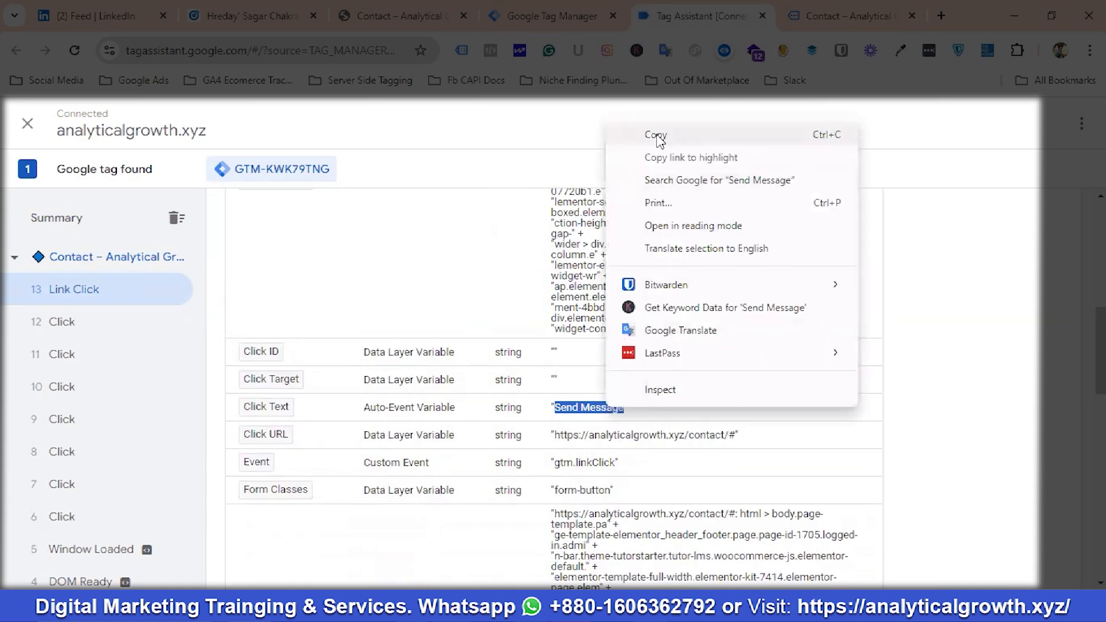
left_click(659, 136)
scroll(418, 407, "up", 4)
scroll(288, 386, "up", 2)
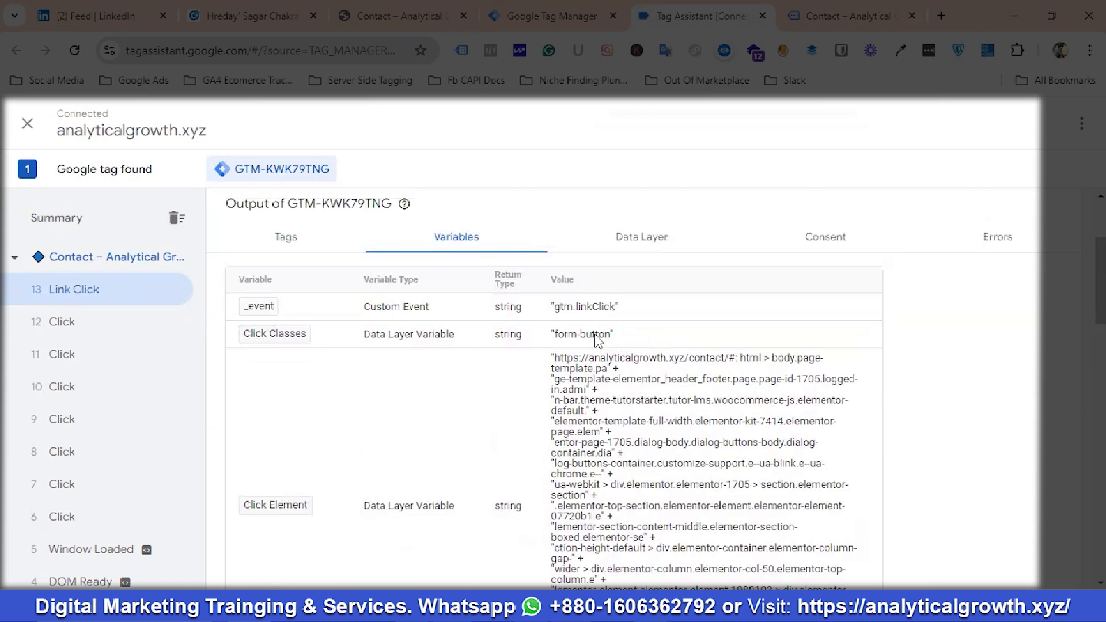
left_click(568, 9)
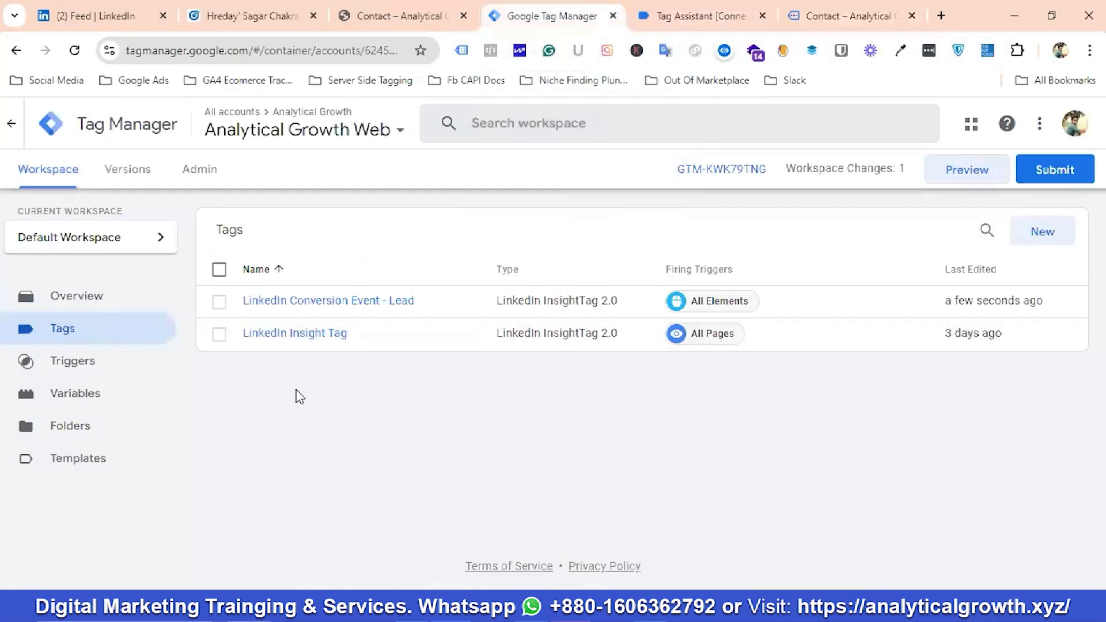
Step: Create a new trigger in the workspace and name it "Send Message Trigger"
left_click(84, 363)
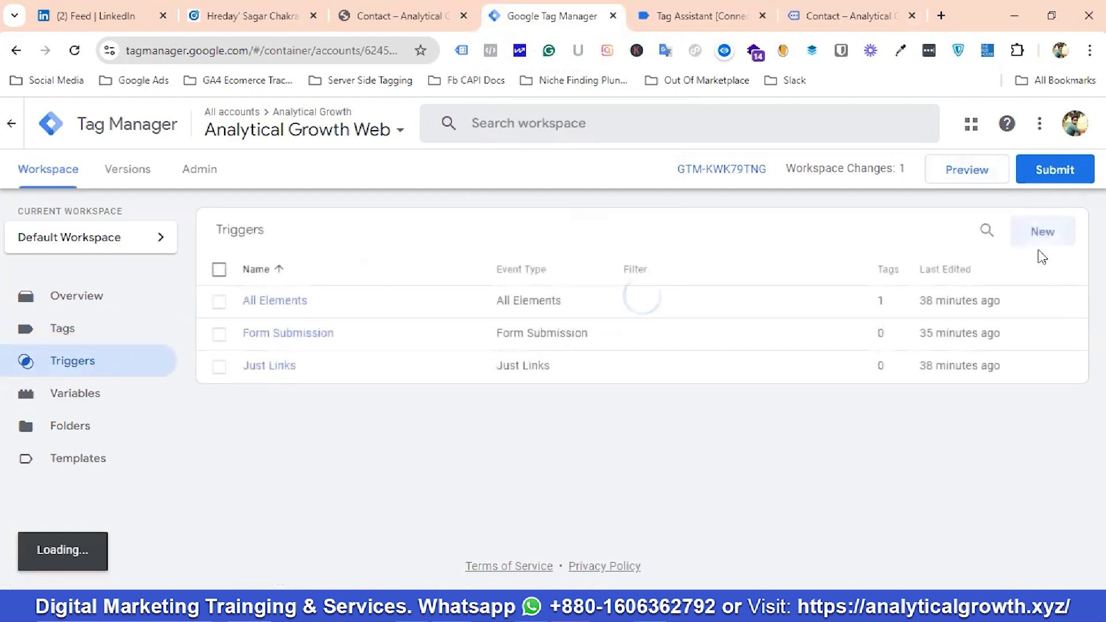
left_click(1044, 234)
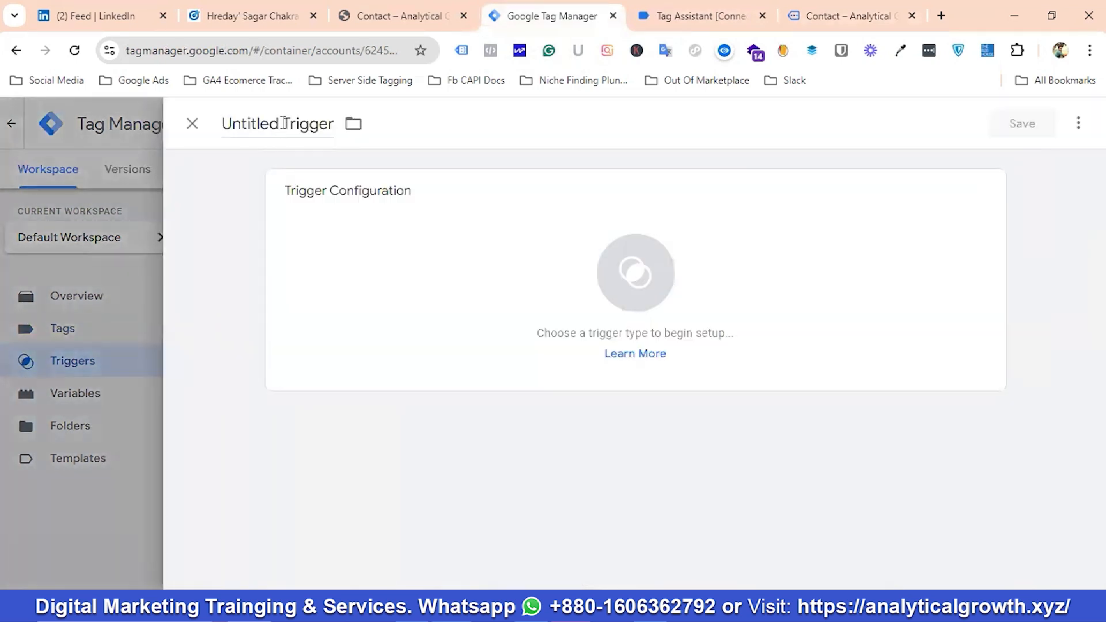
left_click_drag(283, 122, 223, 124)
key("ctrl+v")
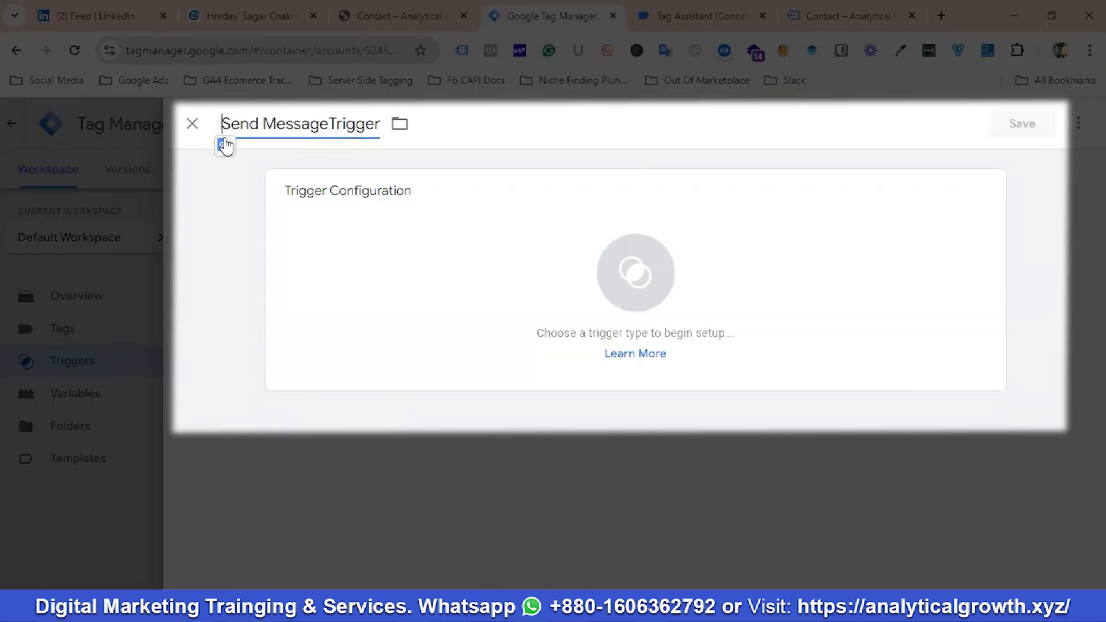
left_click(329, 124)
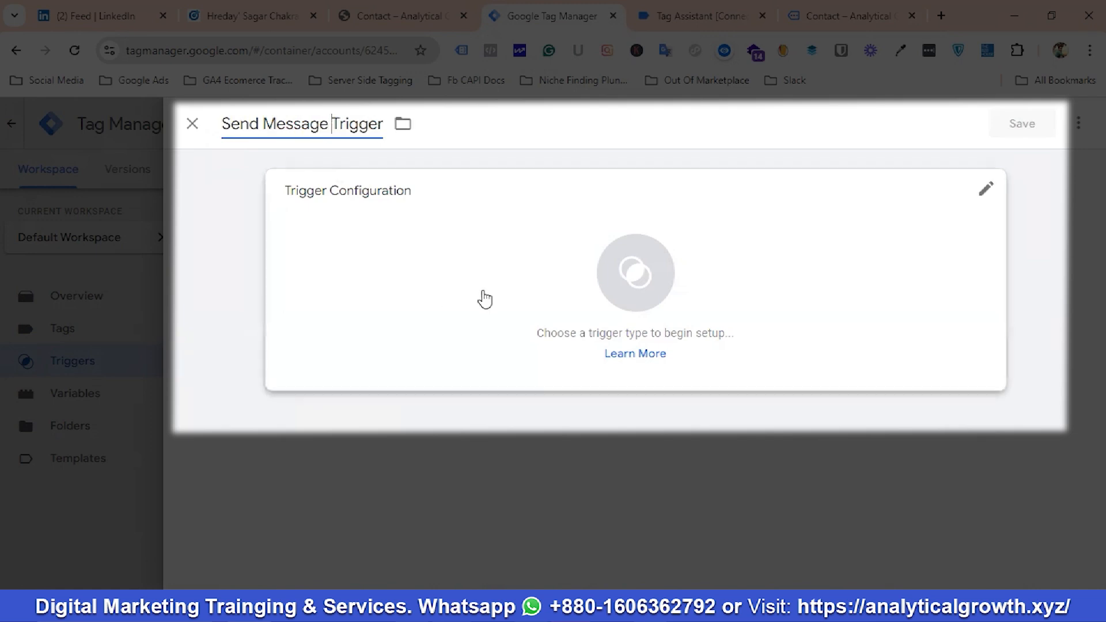
Step: Check the click event in Tag Assistant, then set the trigger type to Click - Just Links, firing on Some Link Clicks
left_click(632, 309)
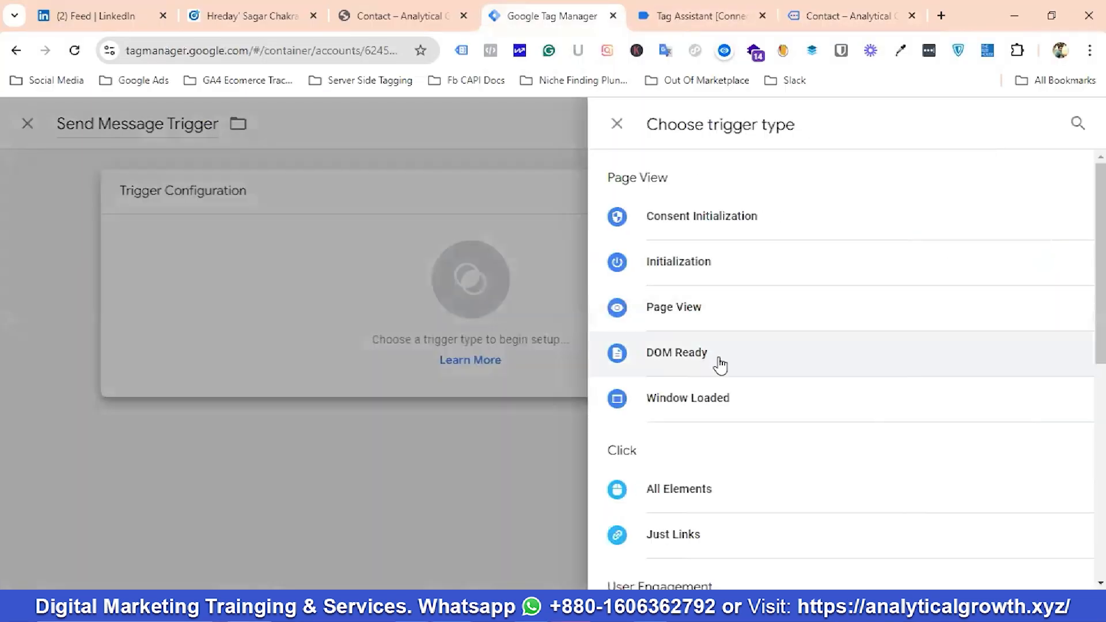
left_click(680, 15)
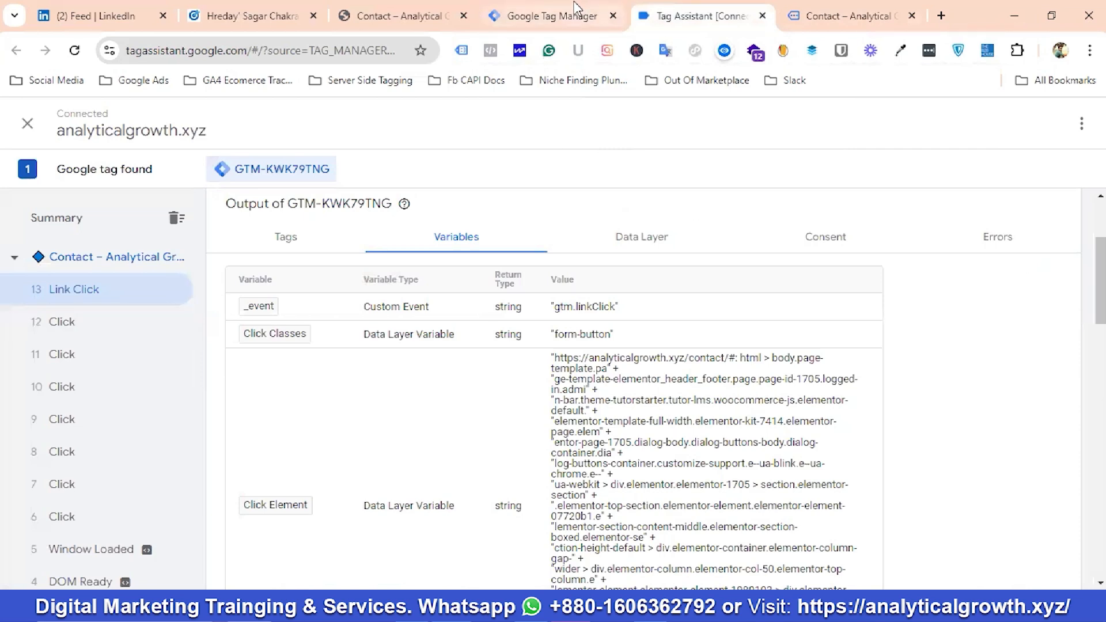
left_click(552, 16)
scroll(767, 426, "down", 1)
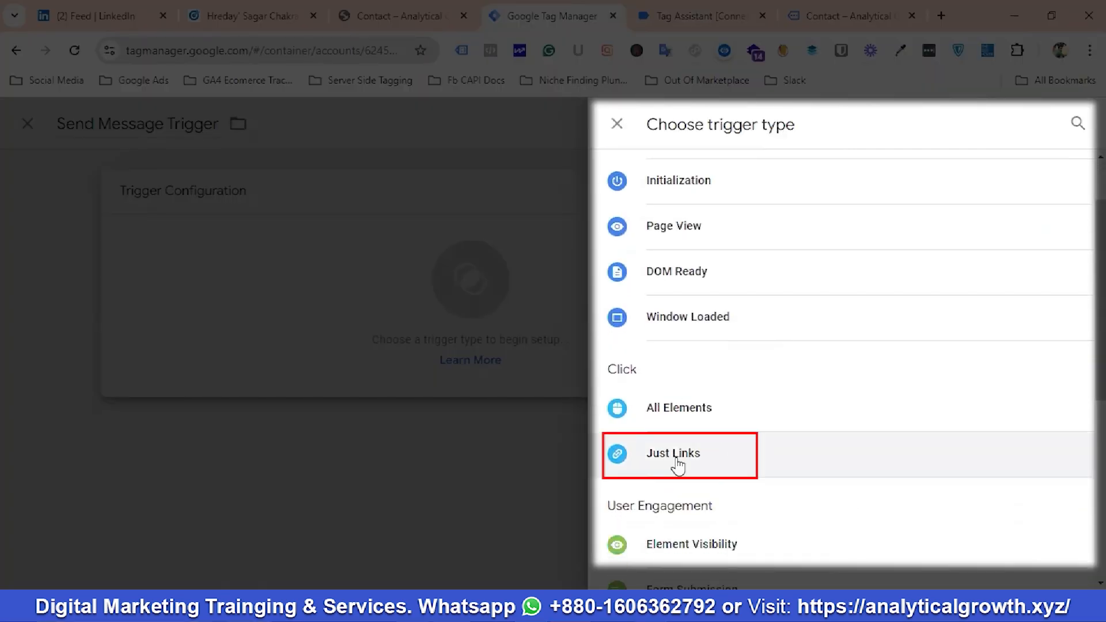
left_click(704, 456)
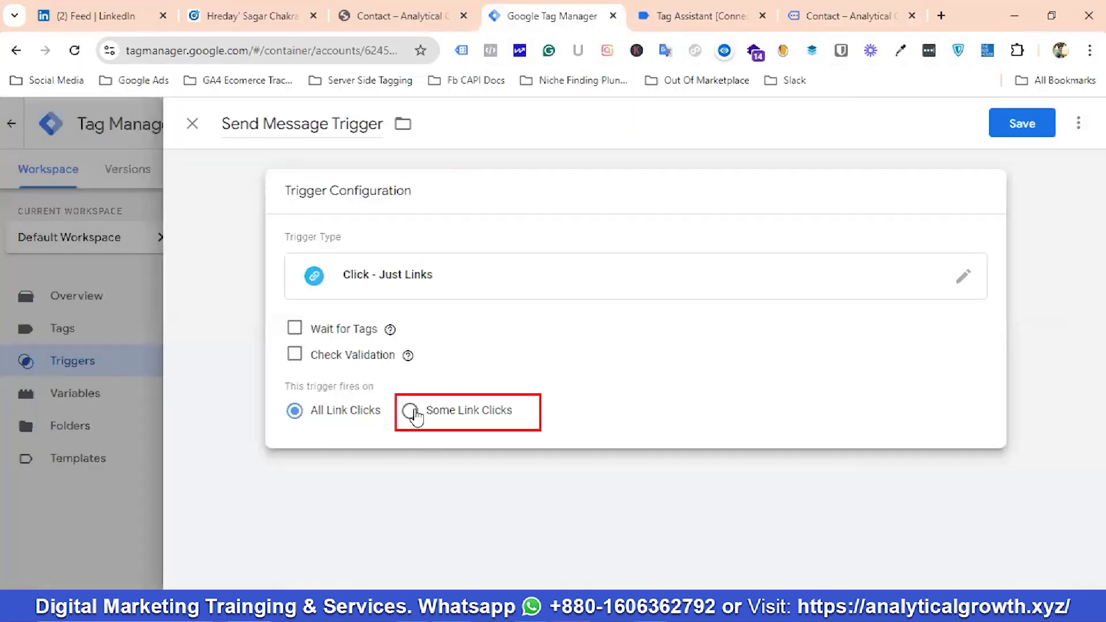
left_click(413, 411)
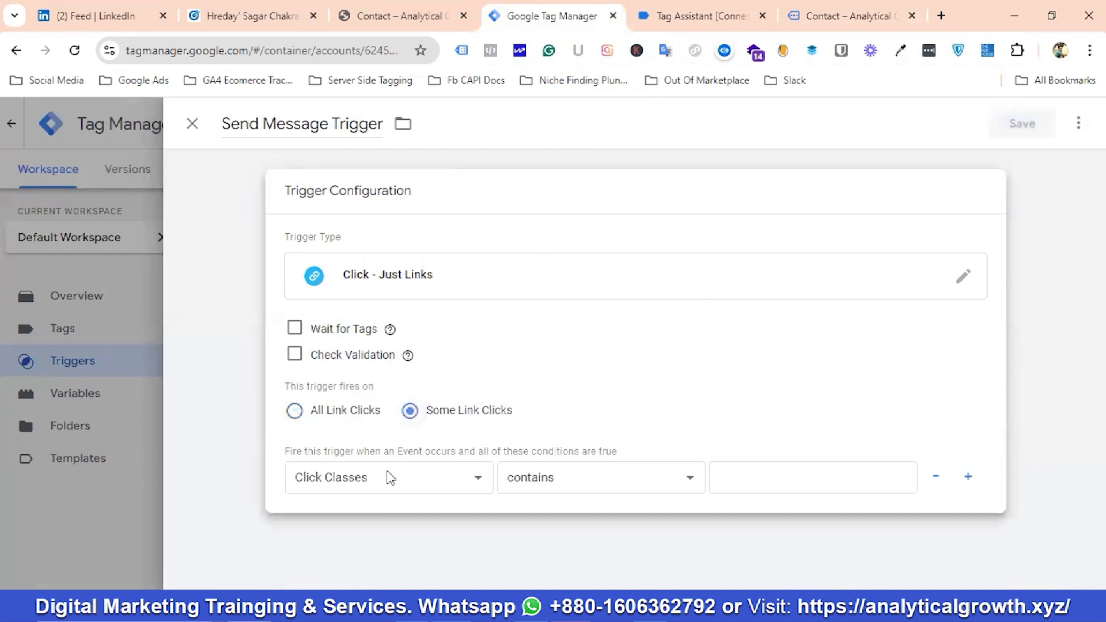
Step: Set the firing condition to Click Text equals "Send Message" and save the trigger
left_click(391, 482)
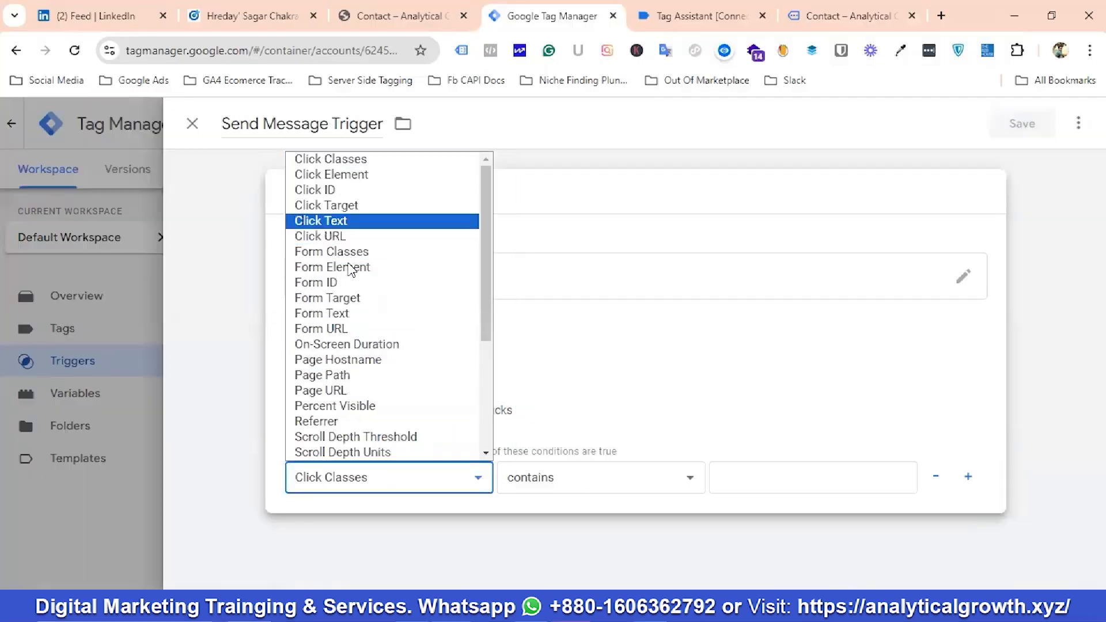
left_click(346, 219)
left_click(562, 482)
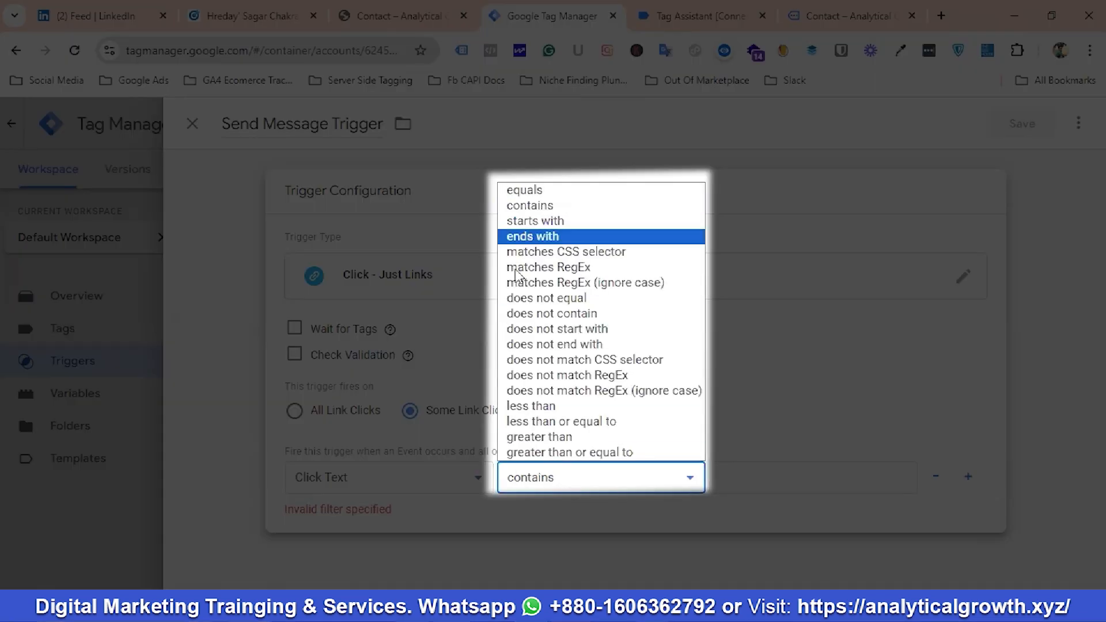
key("Up")
key("Return")
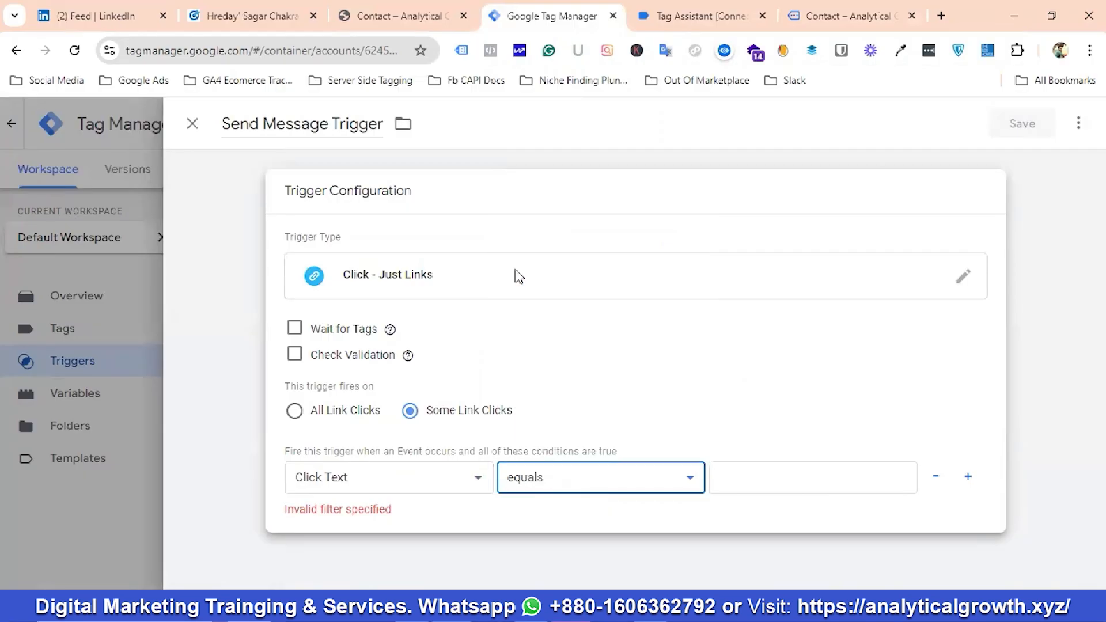
left_click(750, 470)
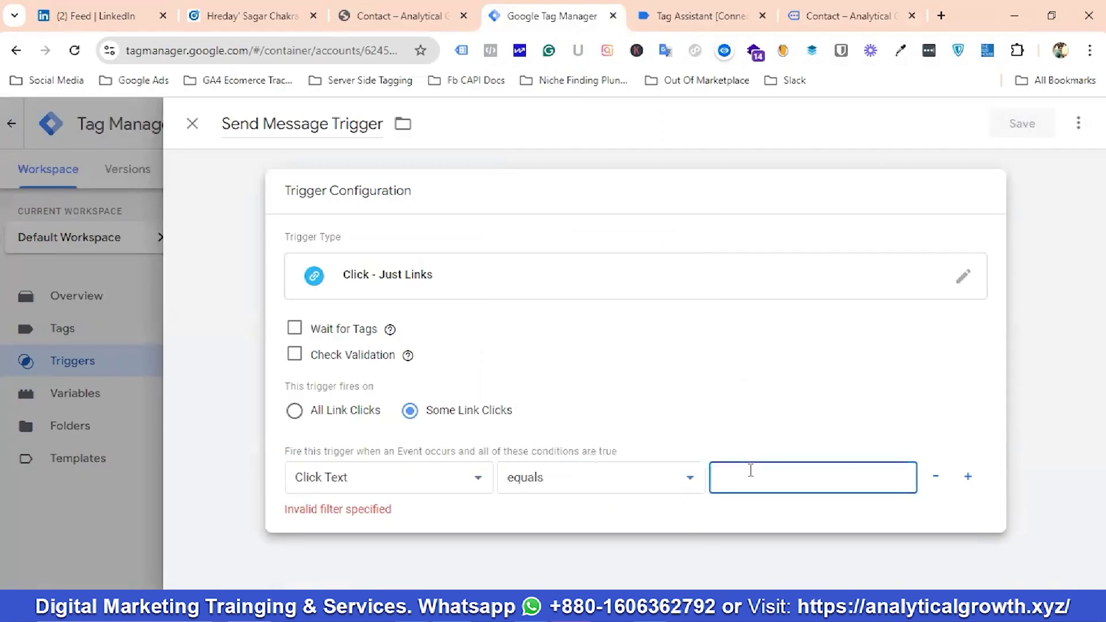
type("Send Message")
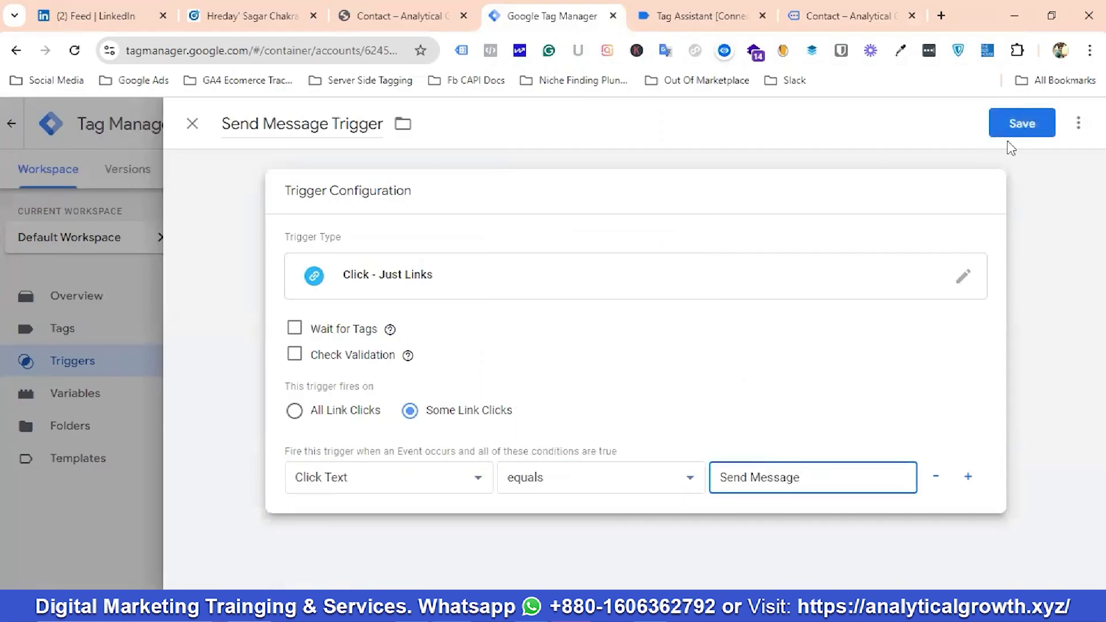
left_click(1027, 123)
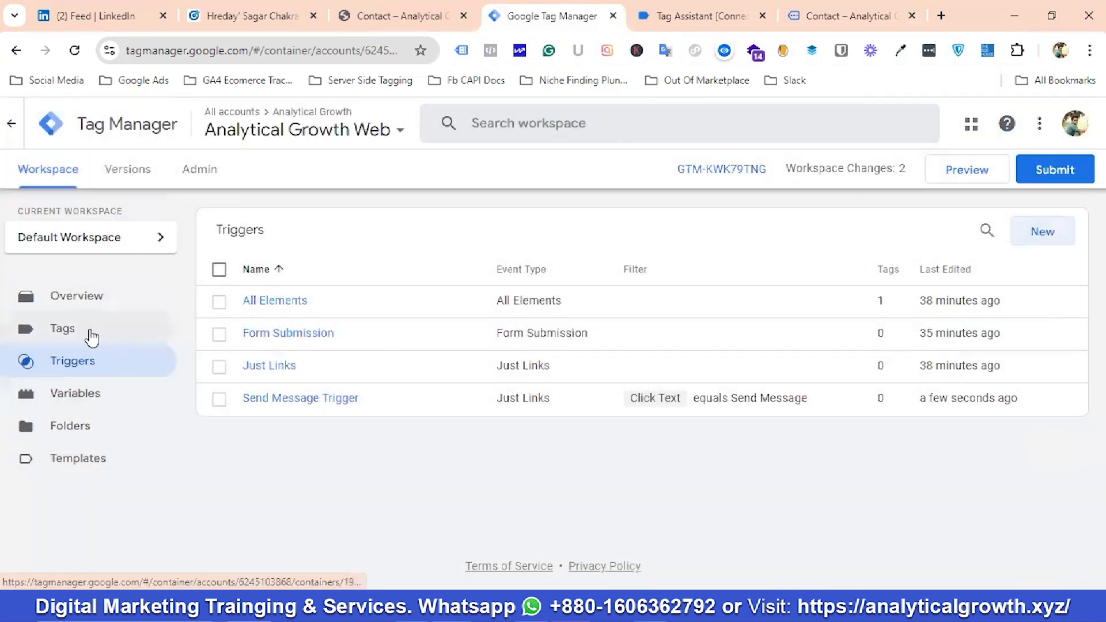
Step: Replace the All Elements trigger on the LinkedIn Conversion Event - Lead tag with Send Message Trigger and save the tag
left_click(86, 333)
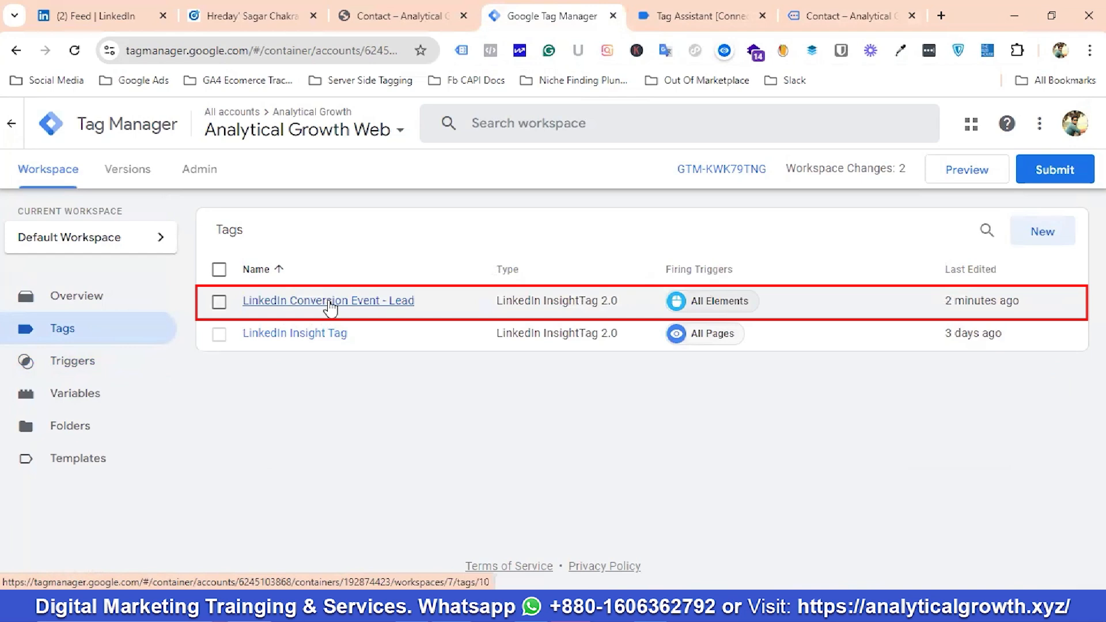
left_click(330, 304)
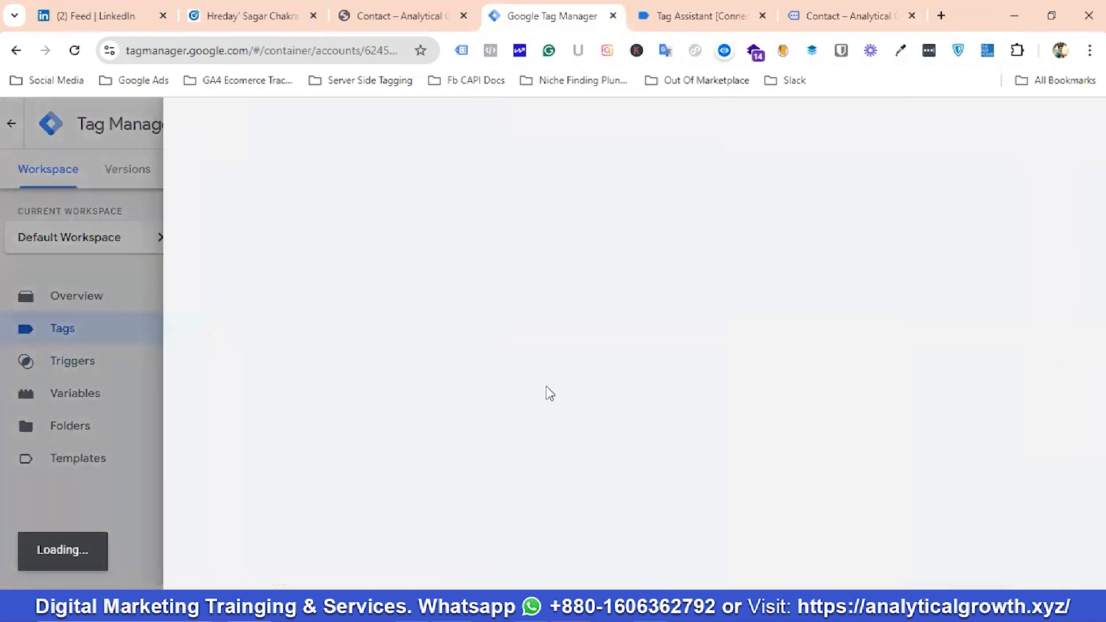
scroll(548, 395, "down", 1)
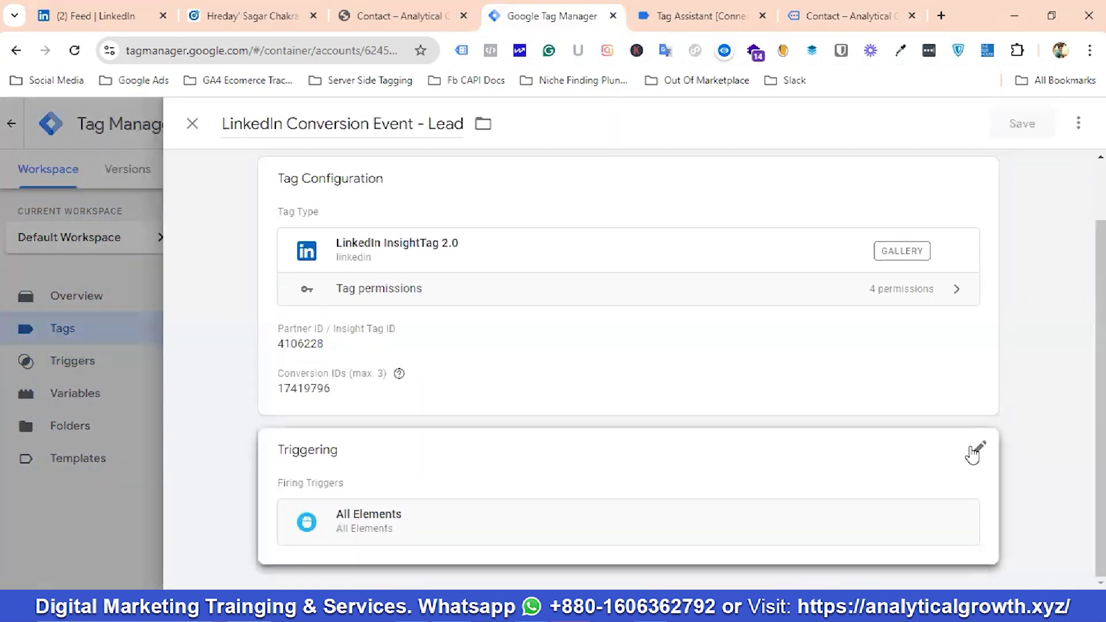
left_click(978, 450)
left_click(953, 533)
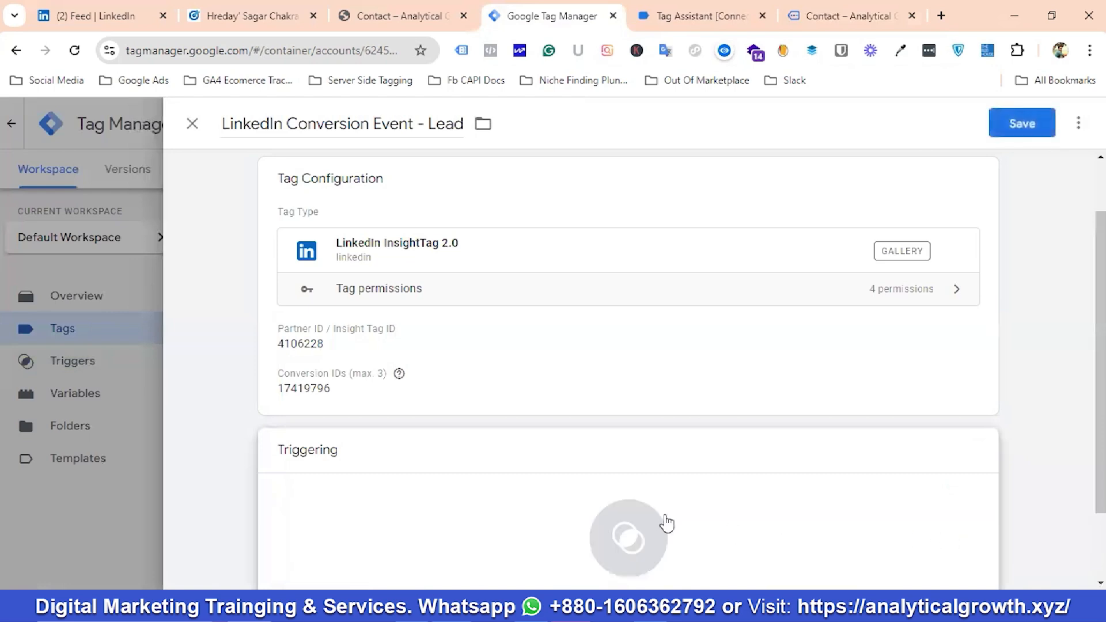
left_click(662, 522)
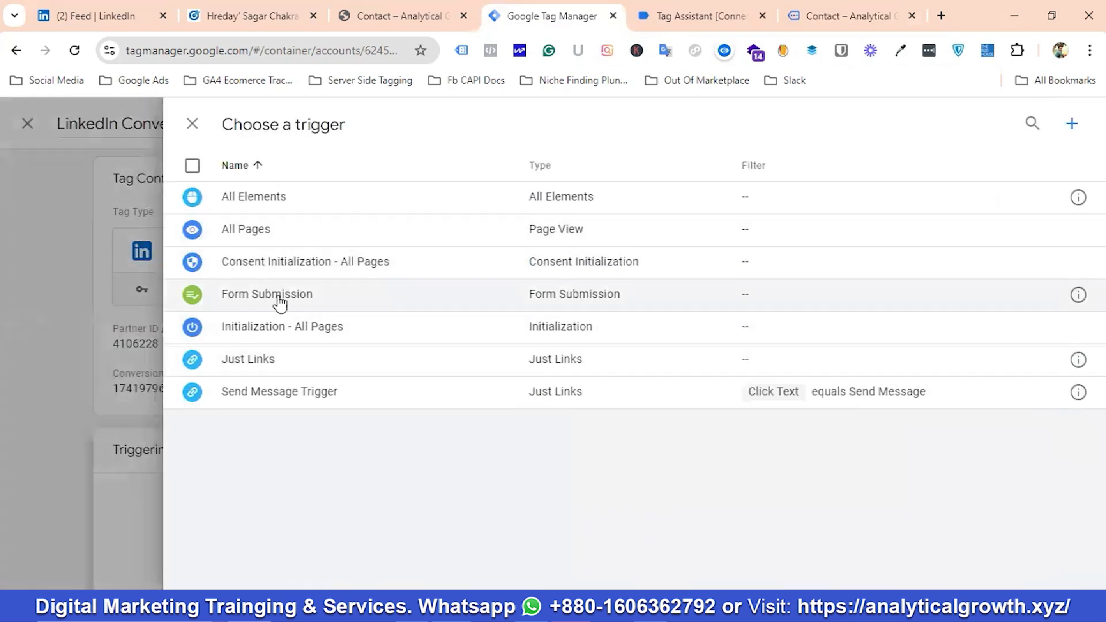
left_click(275, 397)
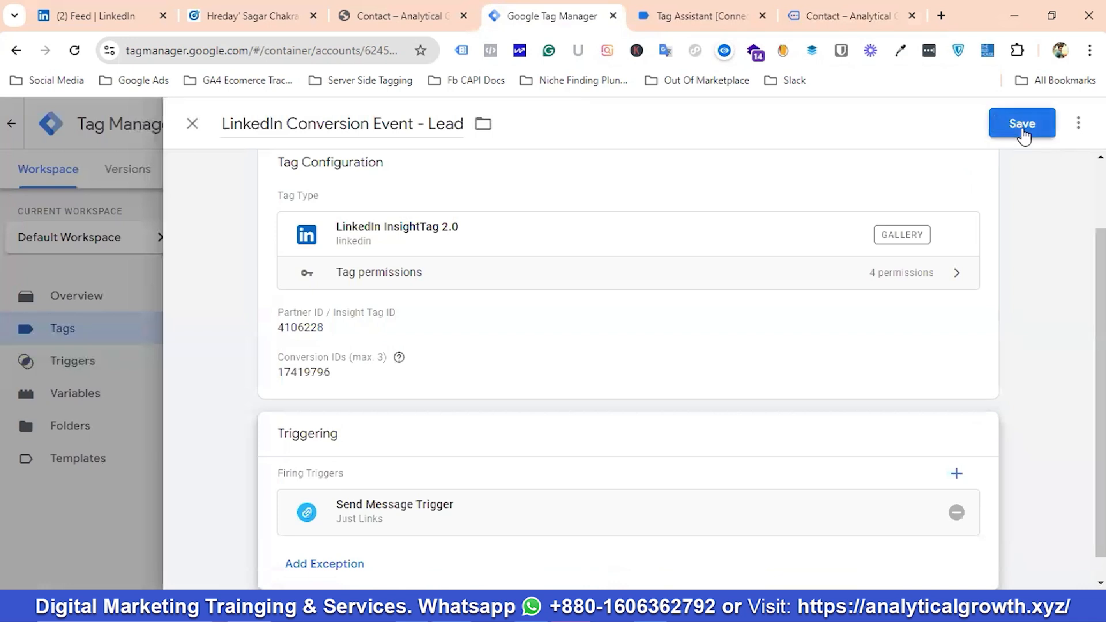
left_click(1023, 131)
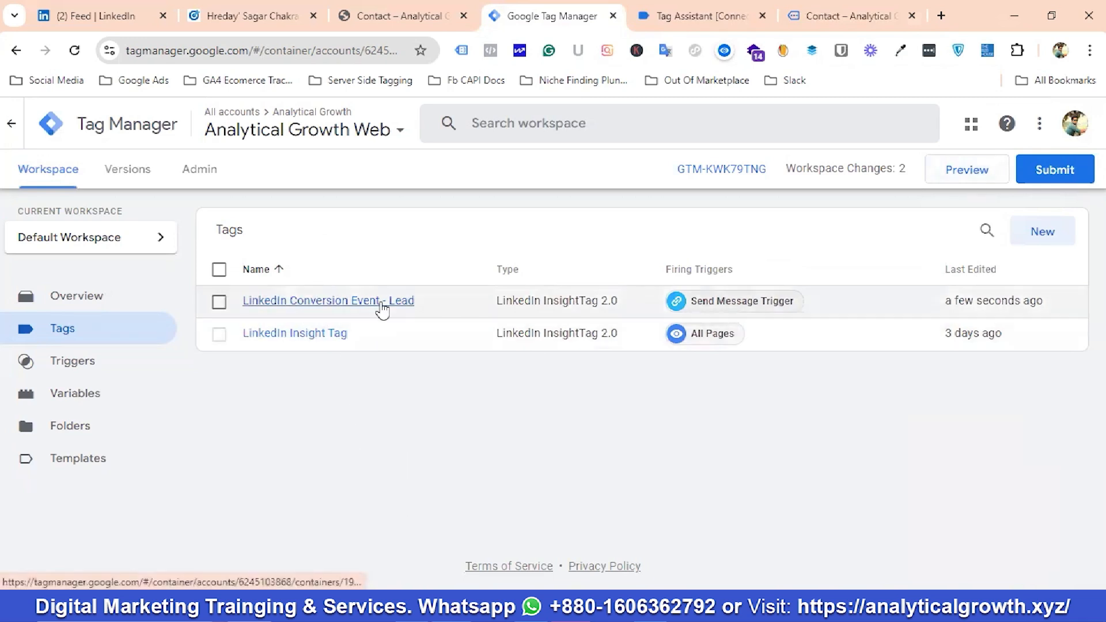
Step: Start a preview session of the container, continue past the connection dialog and go to the website's Contact page
left_click(966, 181)
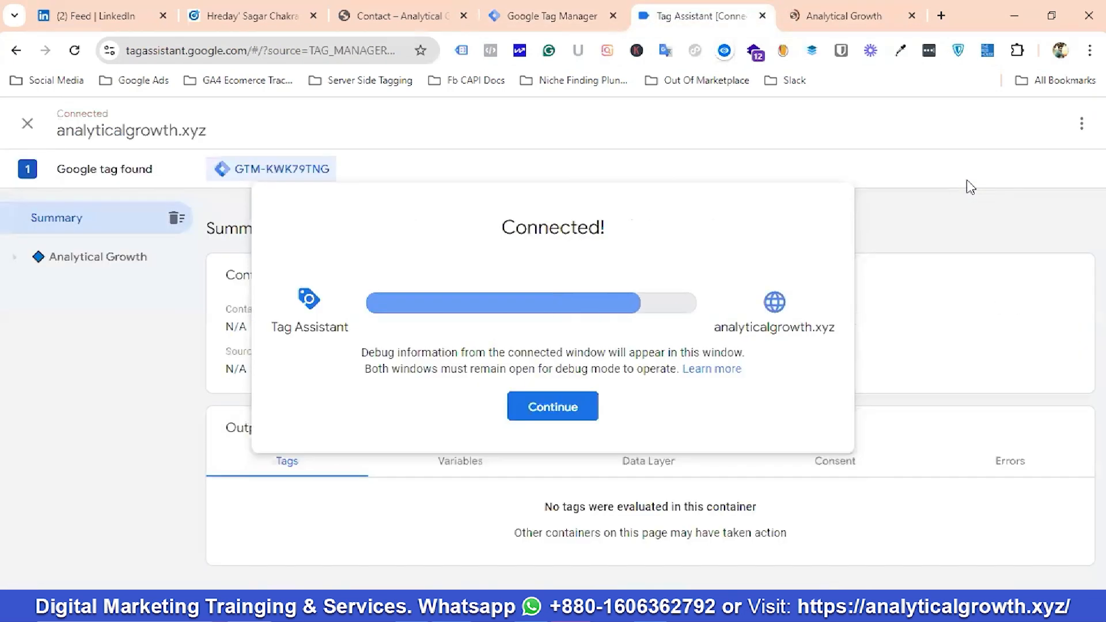
left_click(564, 409)
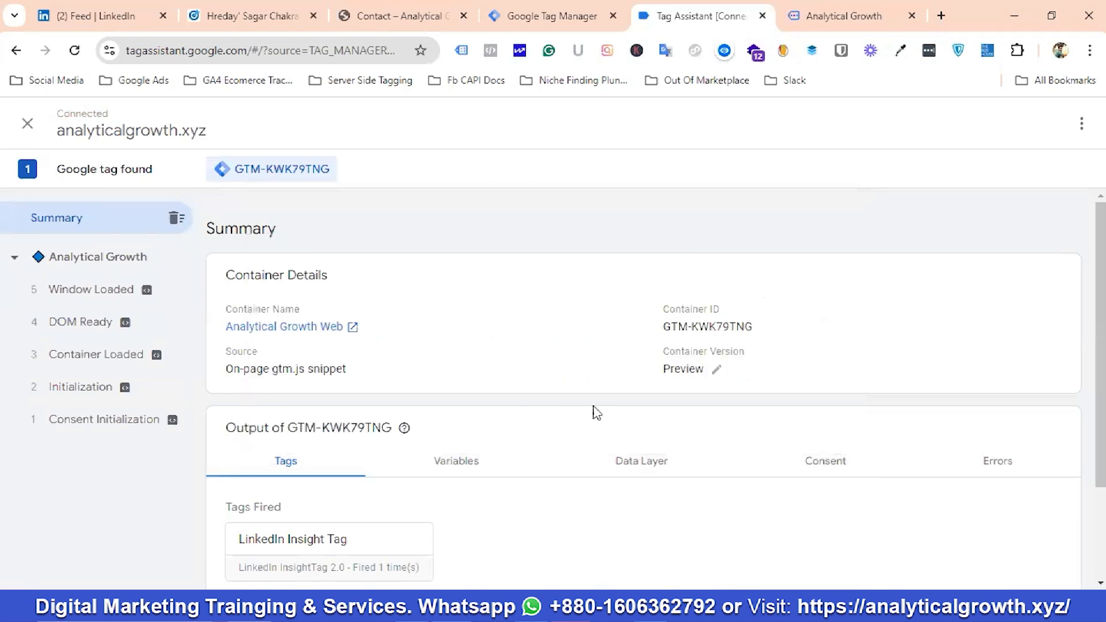
left_click(830, 15)
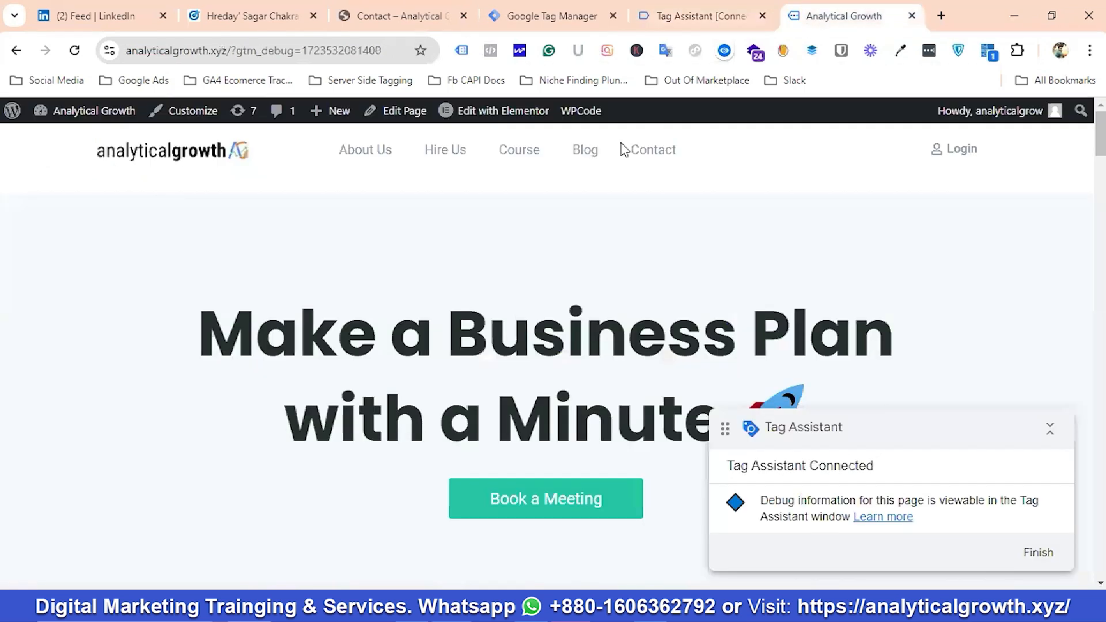
left_click(664, 153)
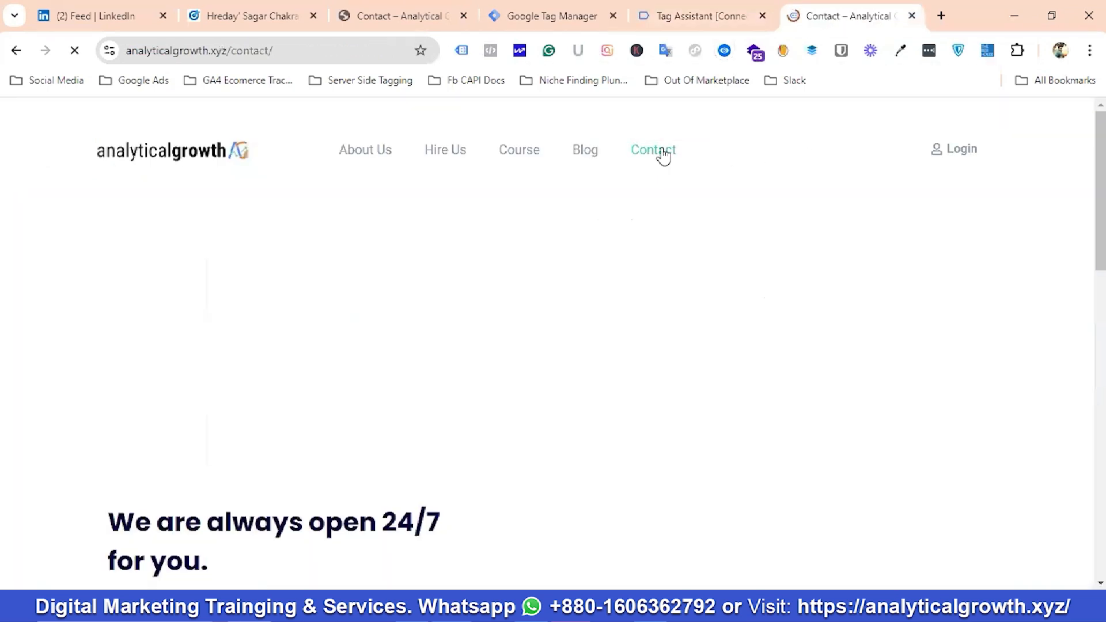
Step: Fill in the contact form's name and email fields with the saved suggestions
scroll(270, 382, "down", 4)
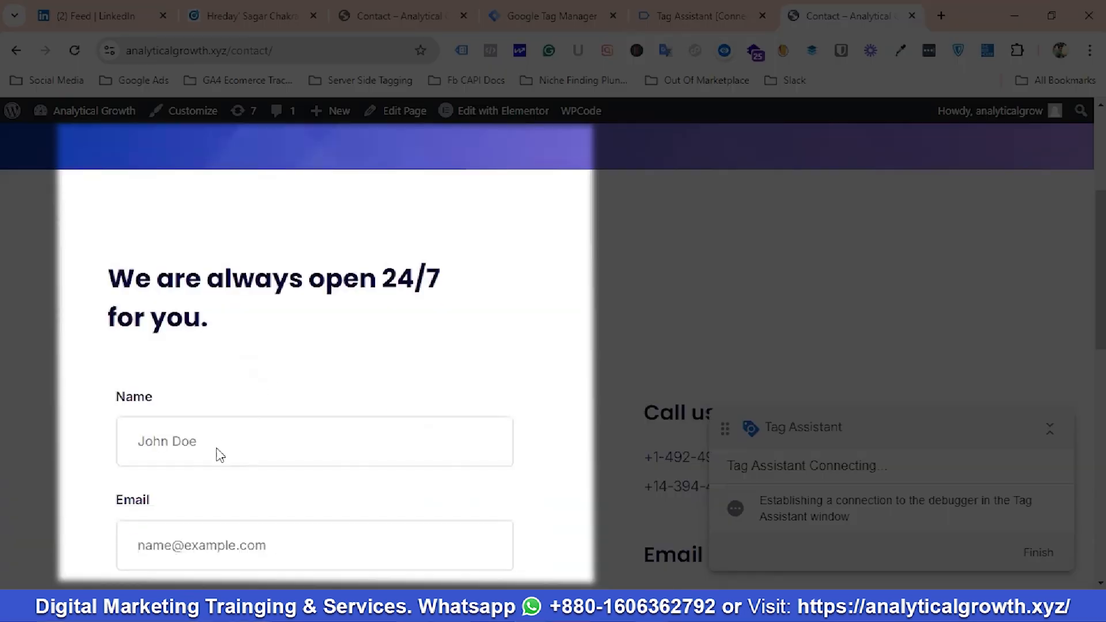
left_click(215, 452)
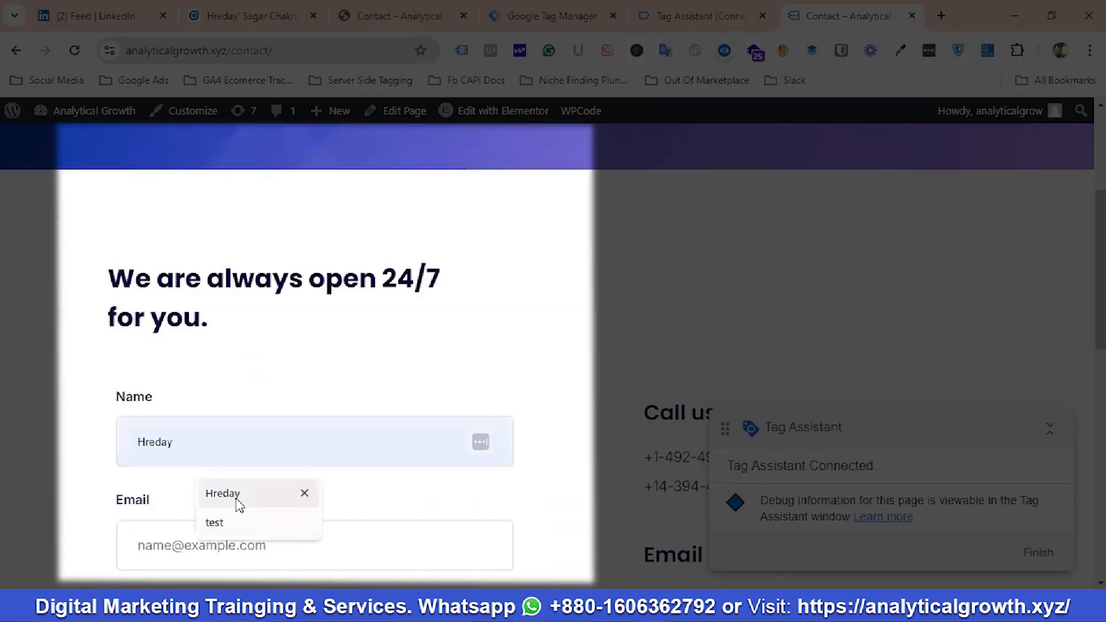
left_click(245, 495)
scroll(310, 435, "down", 3)
left_click(254, 383)
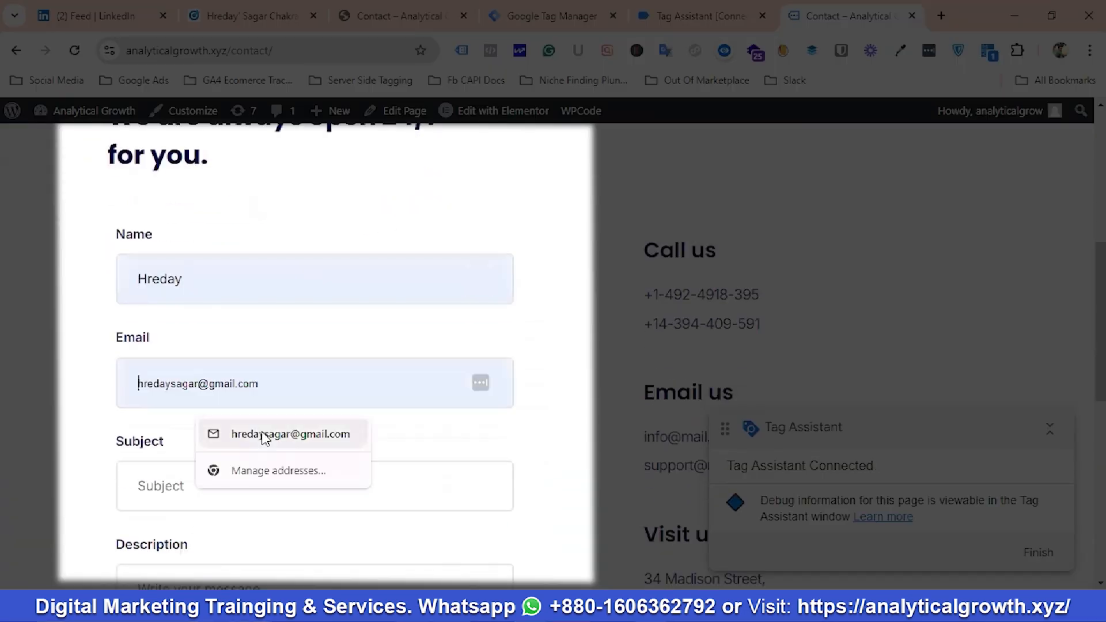
left_click(267, 438)
Step: Fill the subject with the saved name suggestion, enter "test" as the description and send the message
scroll(237, 399, "down", 3)
left_click(231, 335)
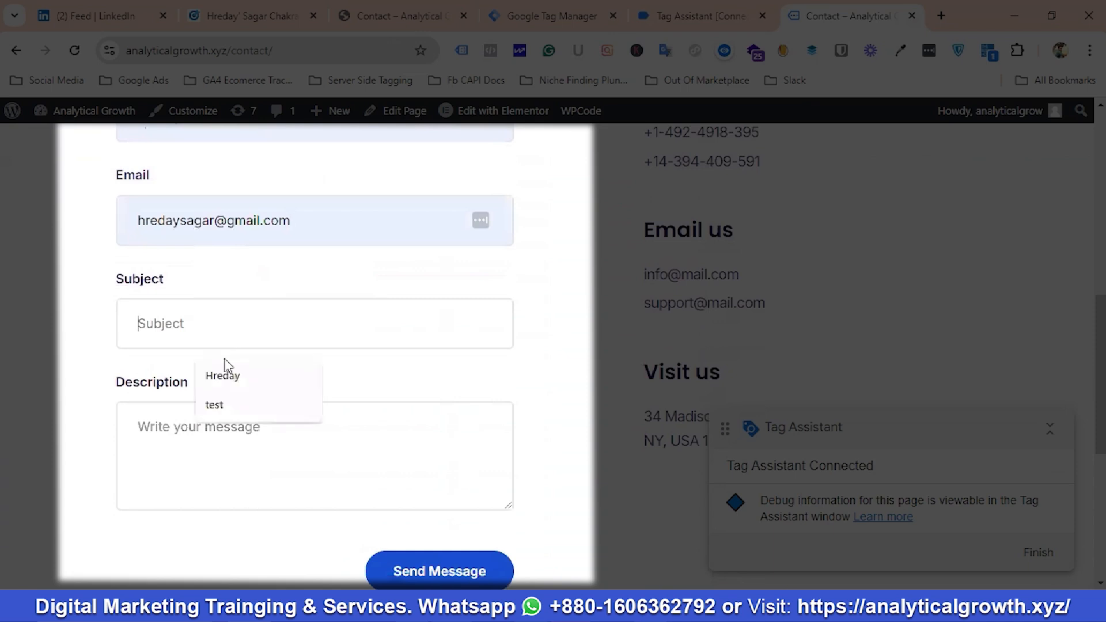
left_click(222, 373)
left_click(219, 426)
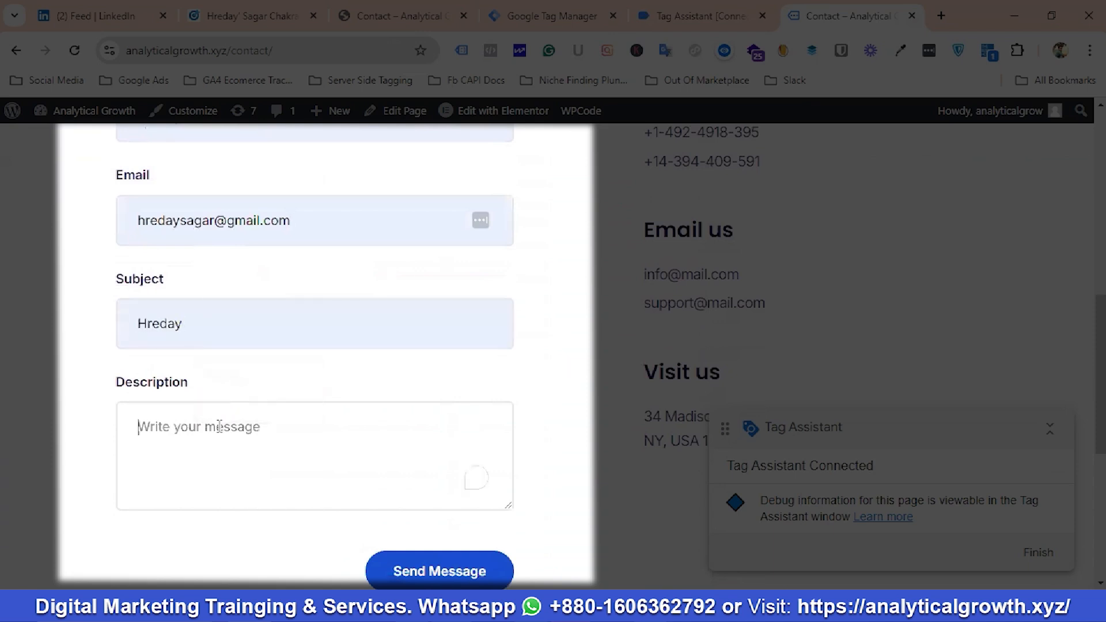
type("test")
scroll(363, 519, "down", 3)
left_click(432, 408)
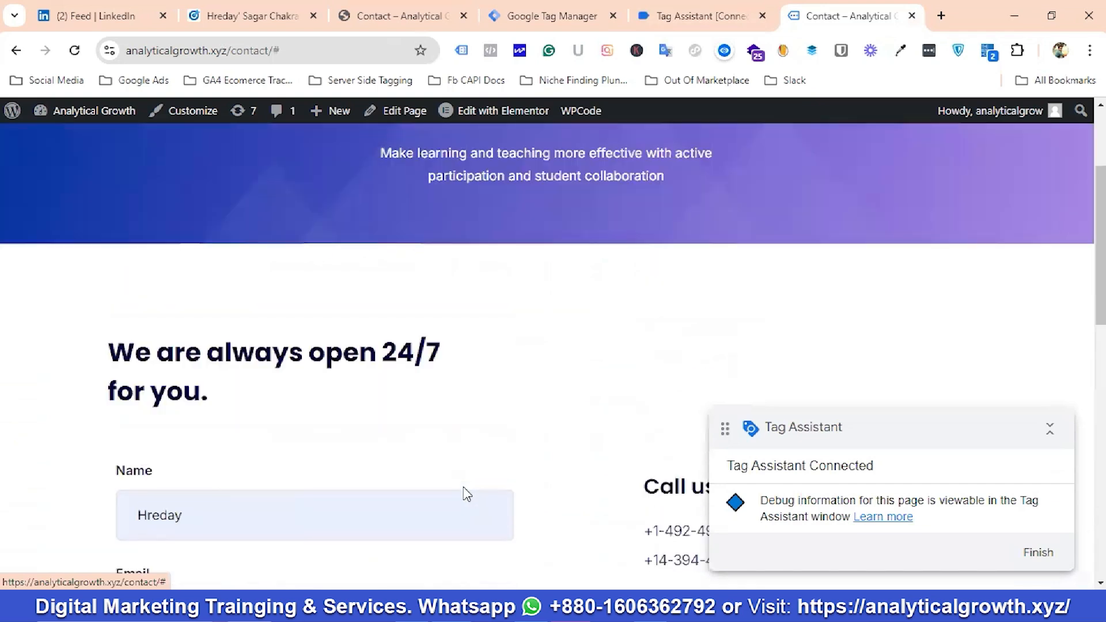
Step: Switch to Tag Assistant, check which tags fired in the Summary, and return to the website's Contact page
left_click(706, 16)
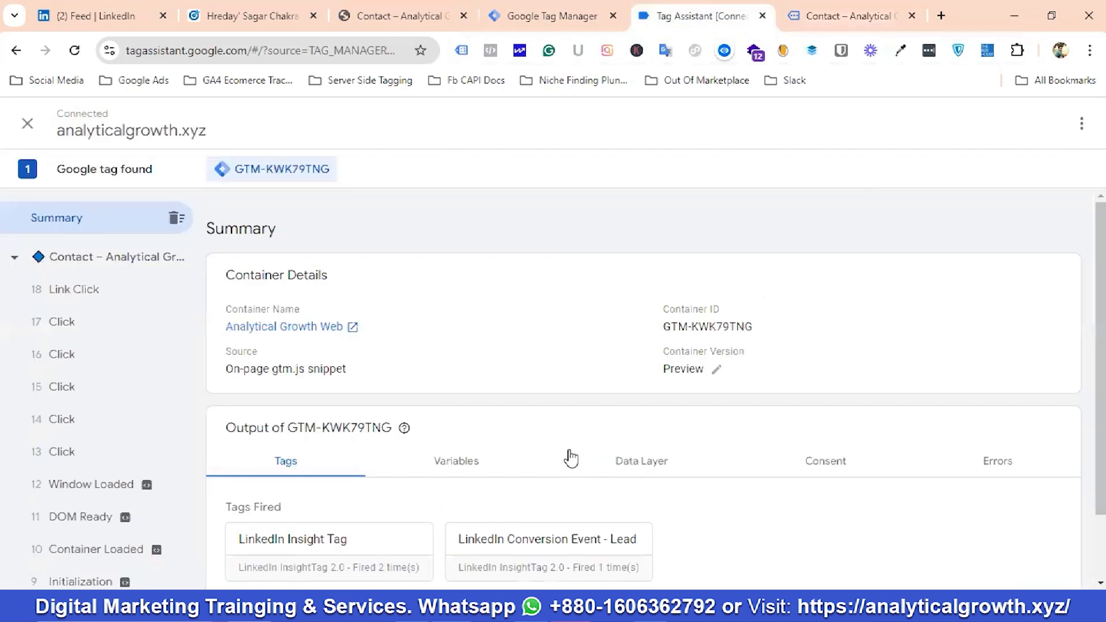
scroll(568, 457, "down", 1)
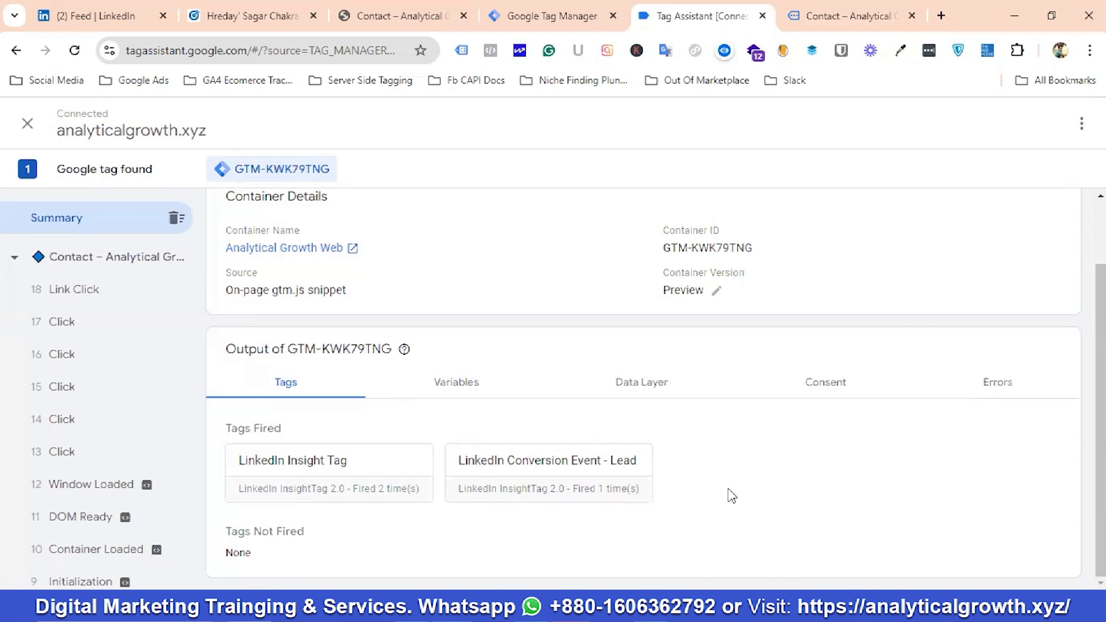
left_click(821, 16)
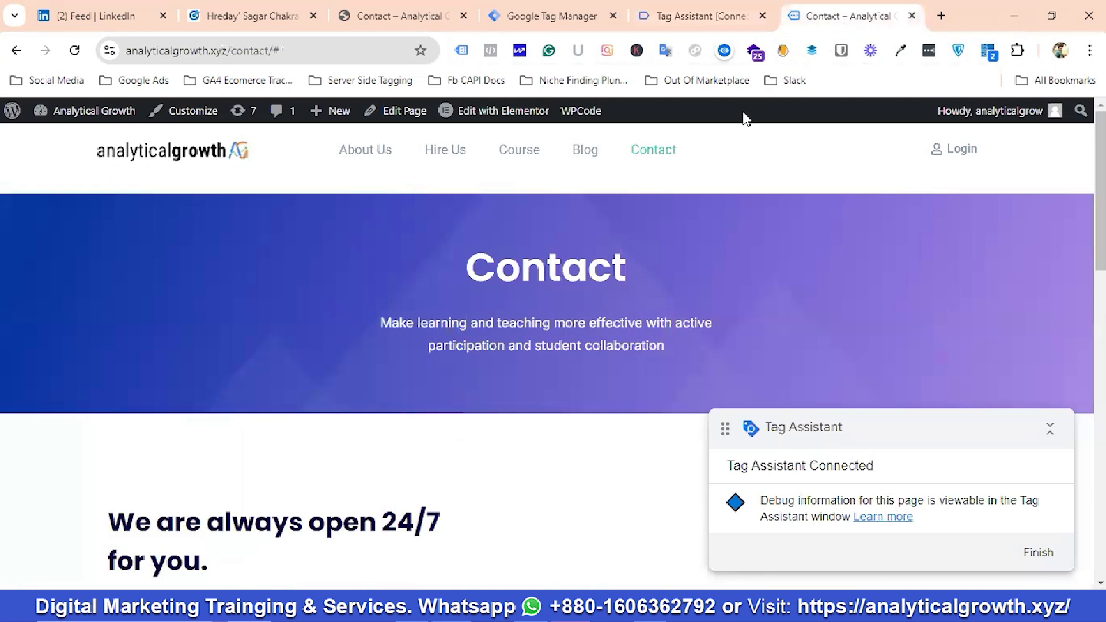
Step: Review the filled-in contact form fields and the Send Message button on the website's Contact page
scroll(362, 391, "down", 14)
scroll(328, 457, "up", 8)
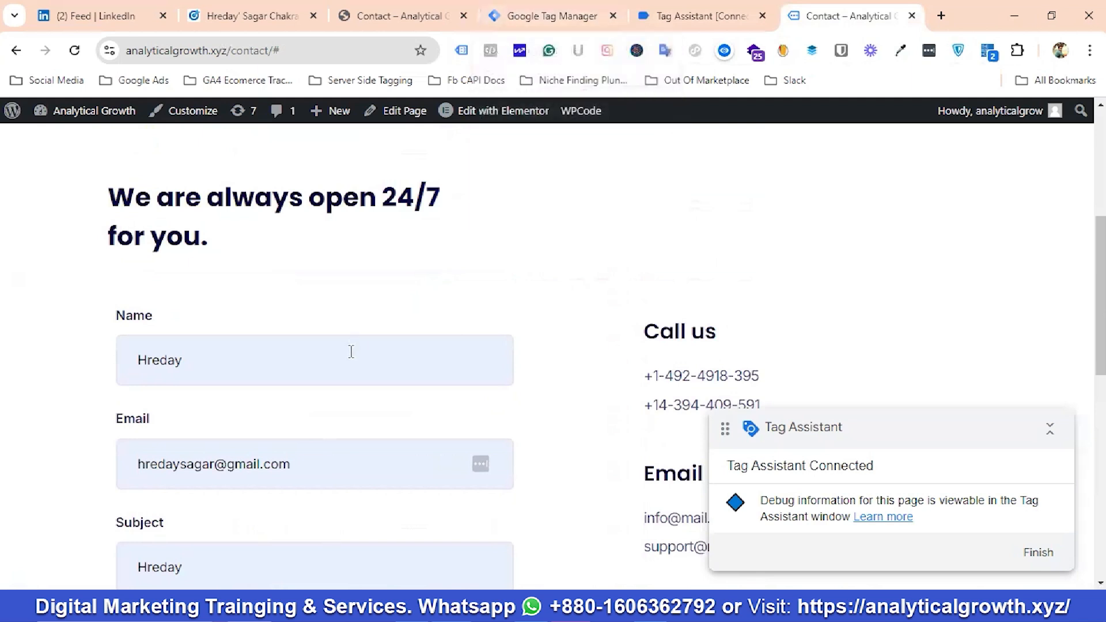
scroll(350, 351, "down", 1)
scroll(349, 351, "down", 2)
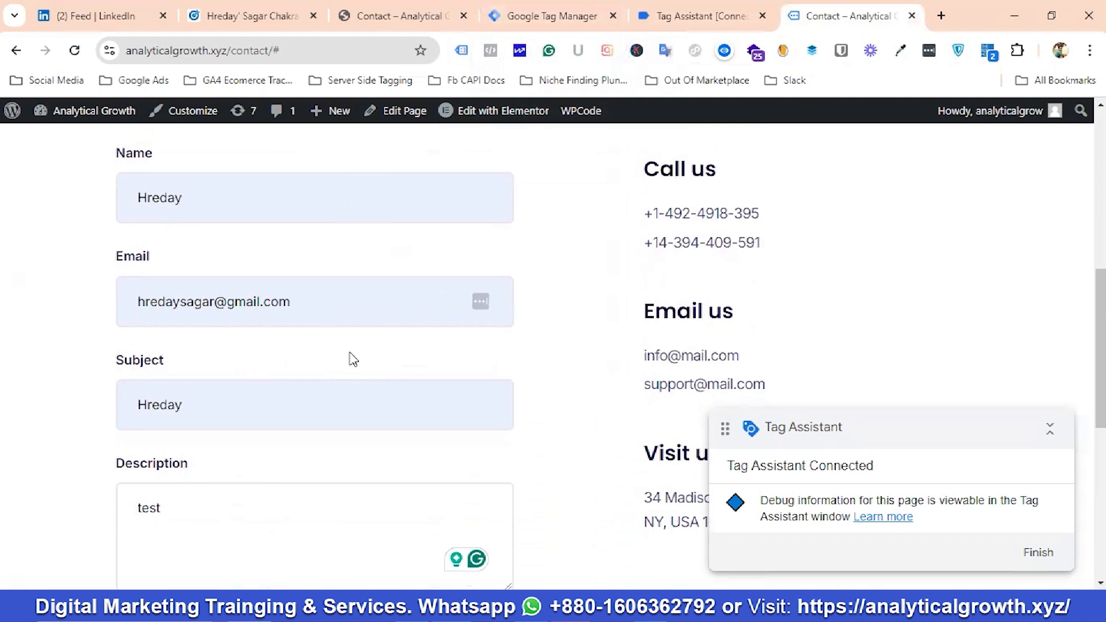
scroll(353, 359, "down", 4)
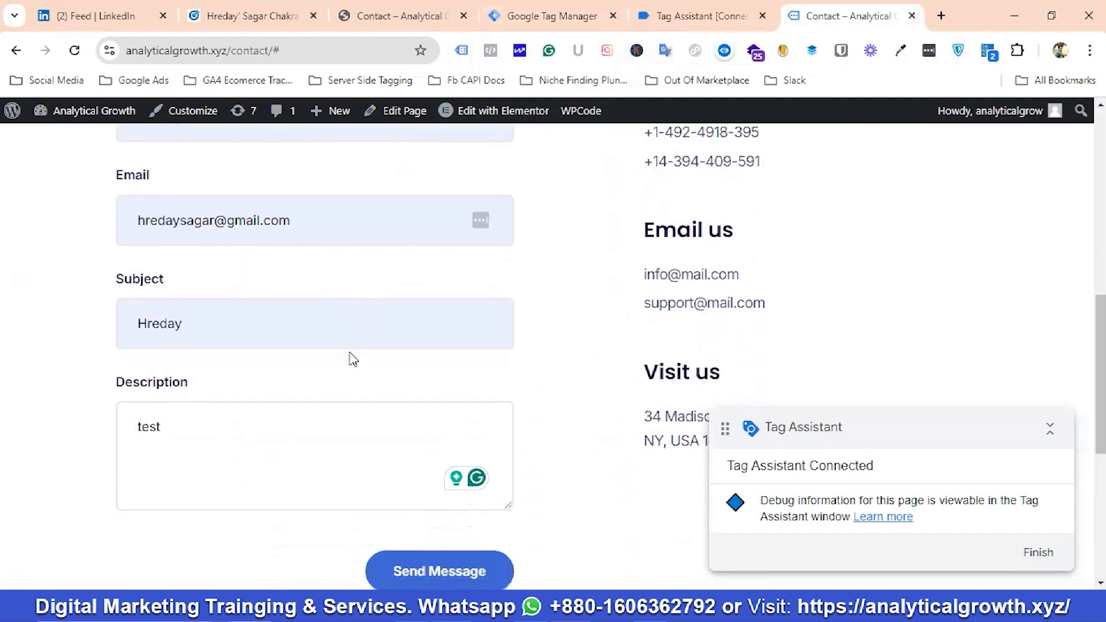
scroll(357, 433, "up", 12)
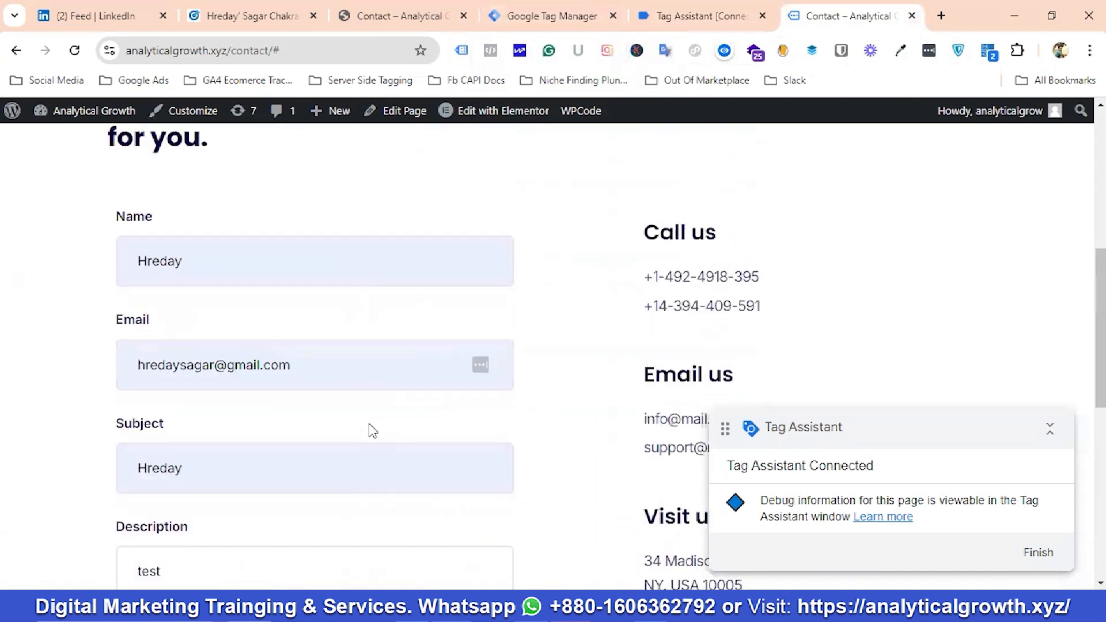
Step: Switch to Google Tag Manager and review the container's triggers, ending on its list of tags
left_click(554, 10)
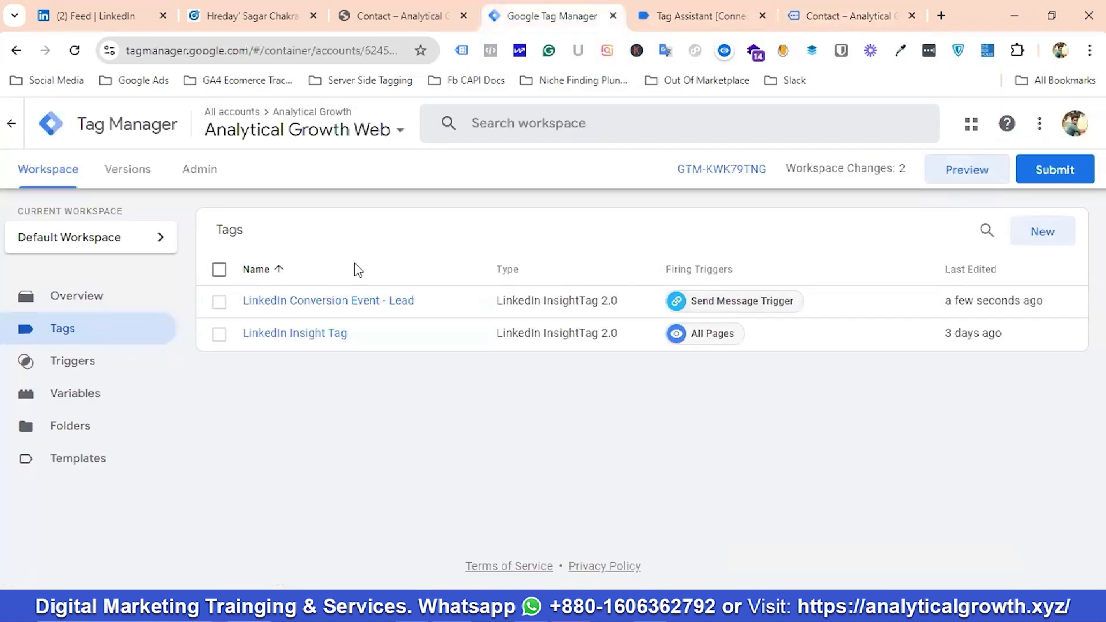
left_click(83, 373)
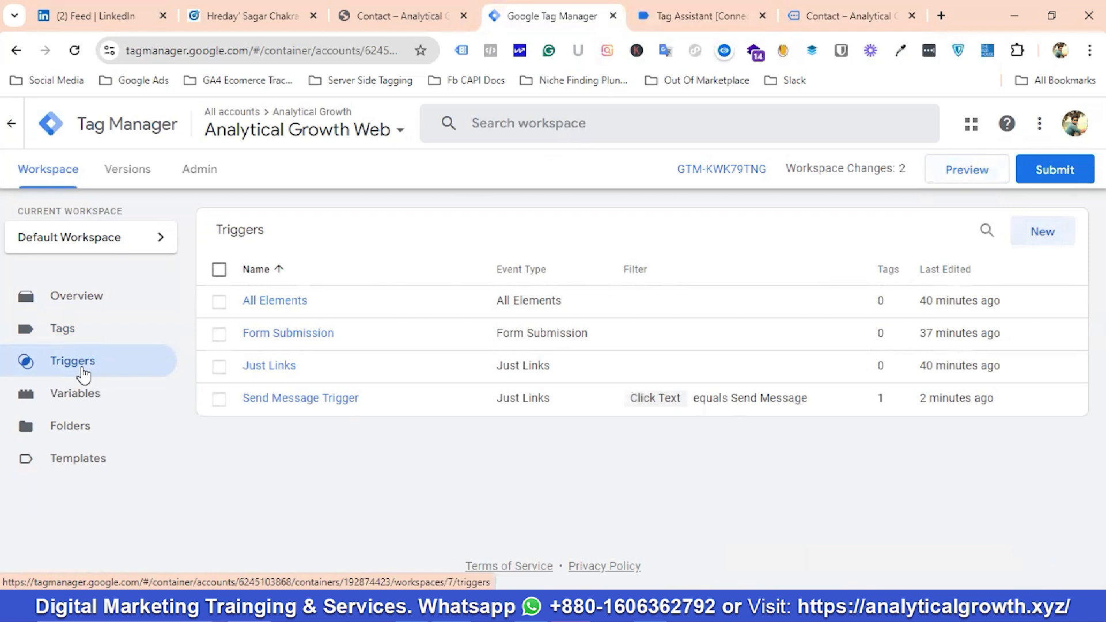
left_click(66, 329)
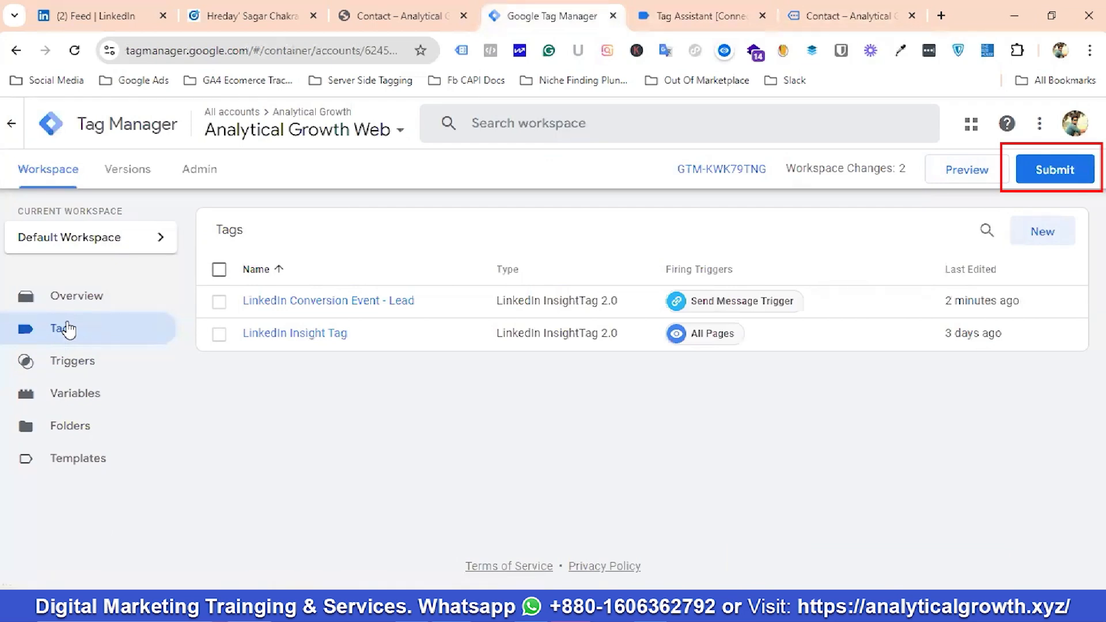
Step: Submit and publish the workspace changes without a version name or description, check the container's versions and return to the workspace
left_click(1028, 173)
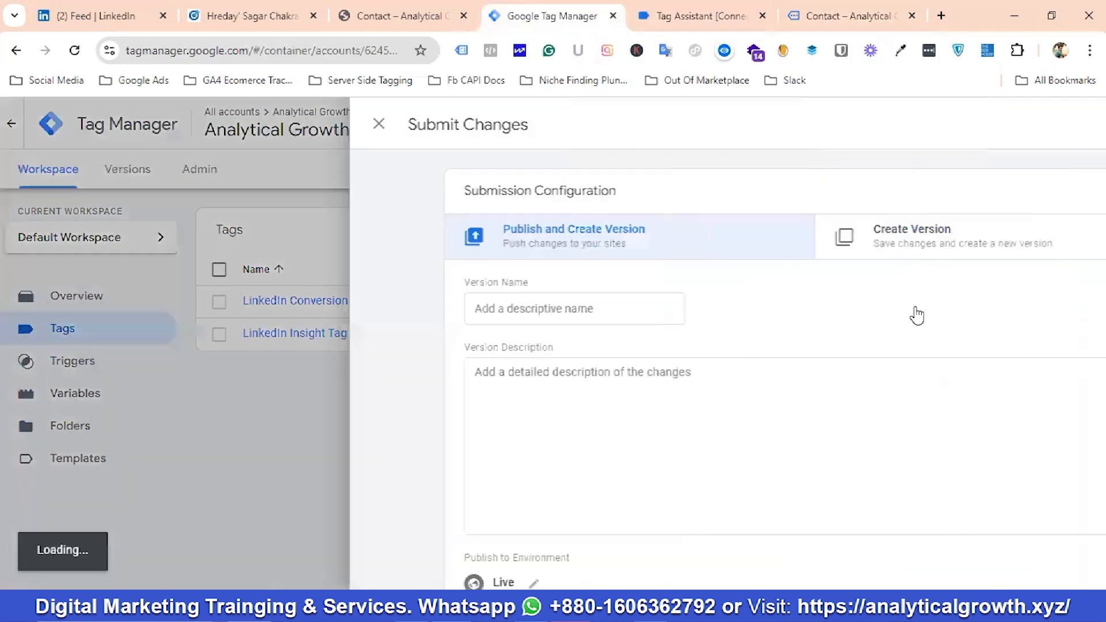
left_click(1065, 128)
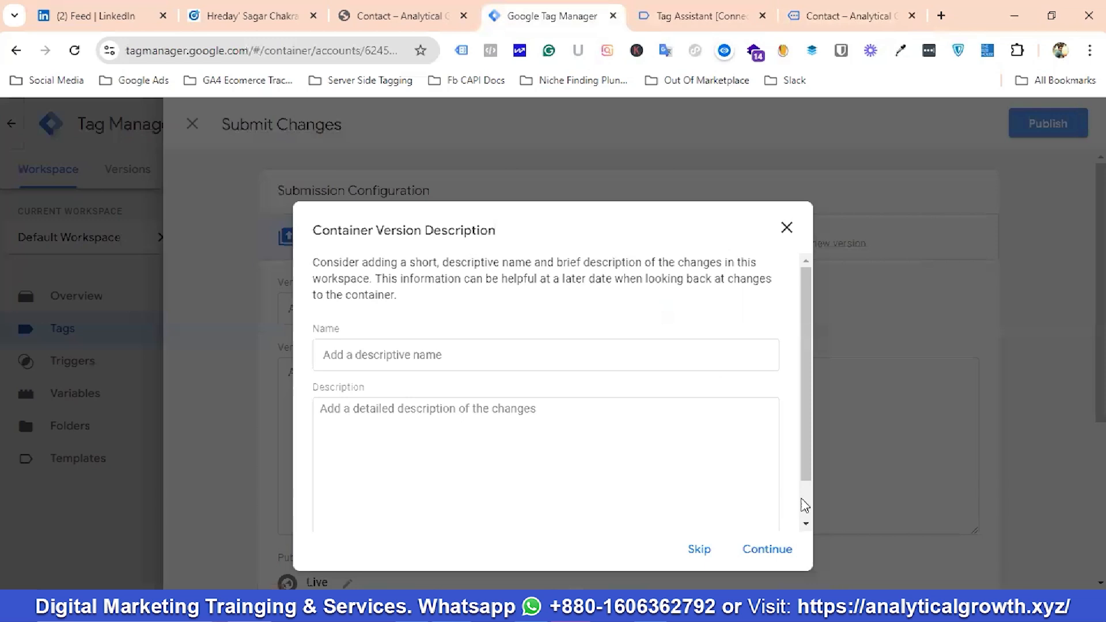
left_click(770, 552)
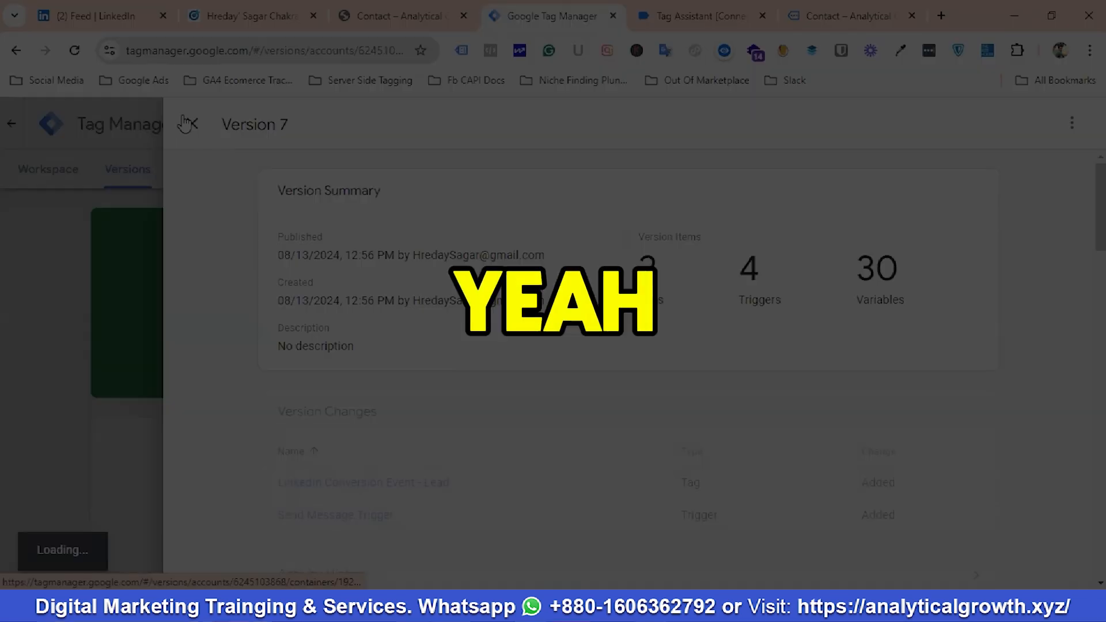
left_click(130, 167)
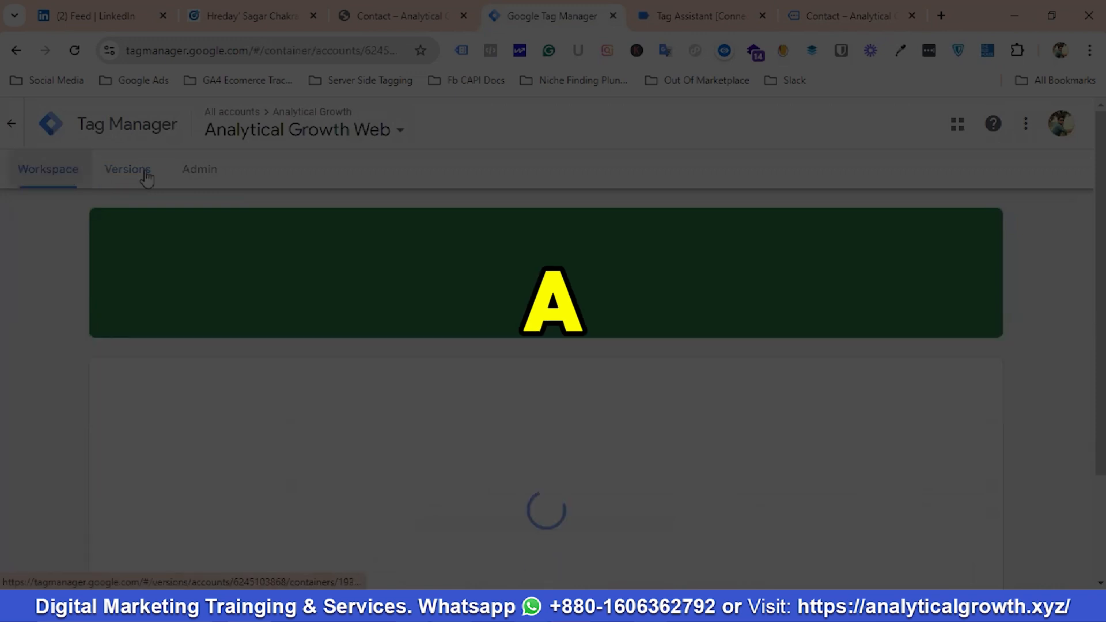
left_click(49, 175)
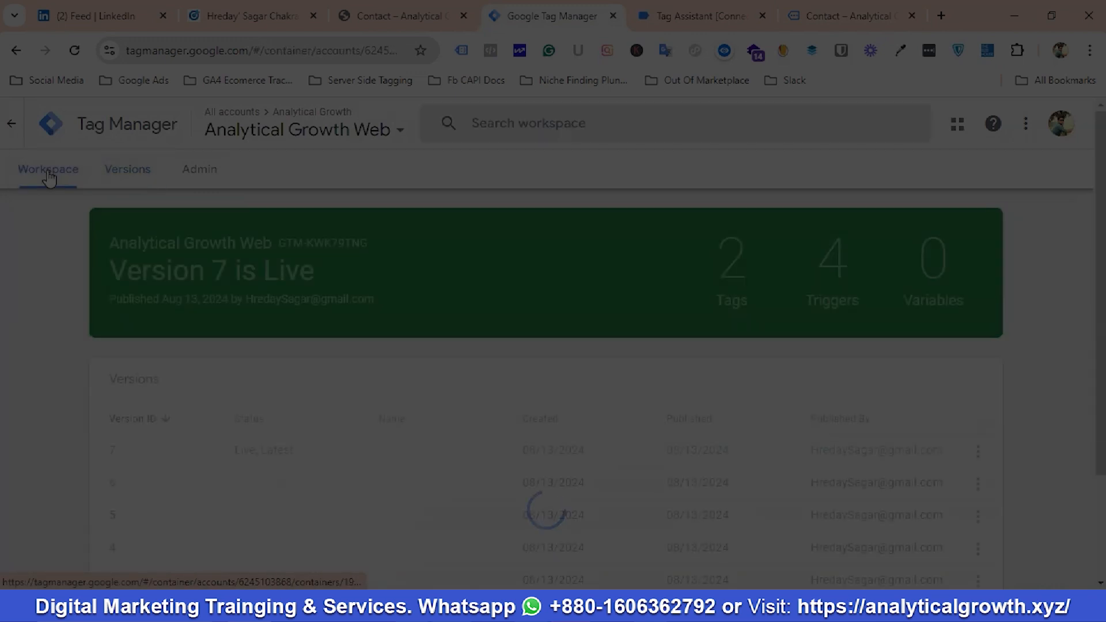